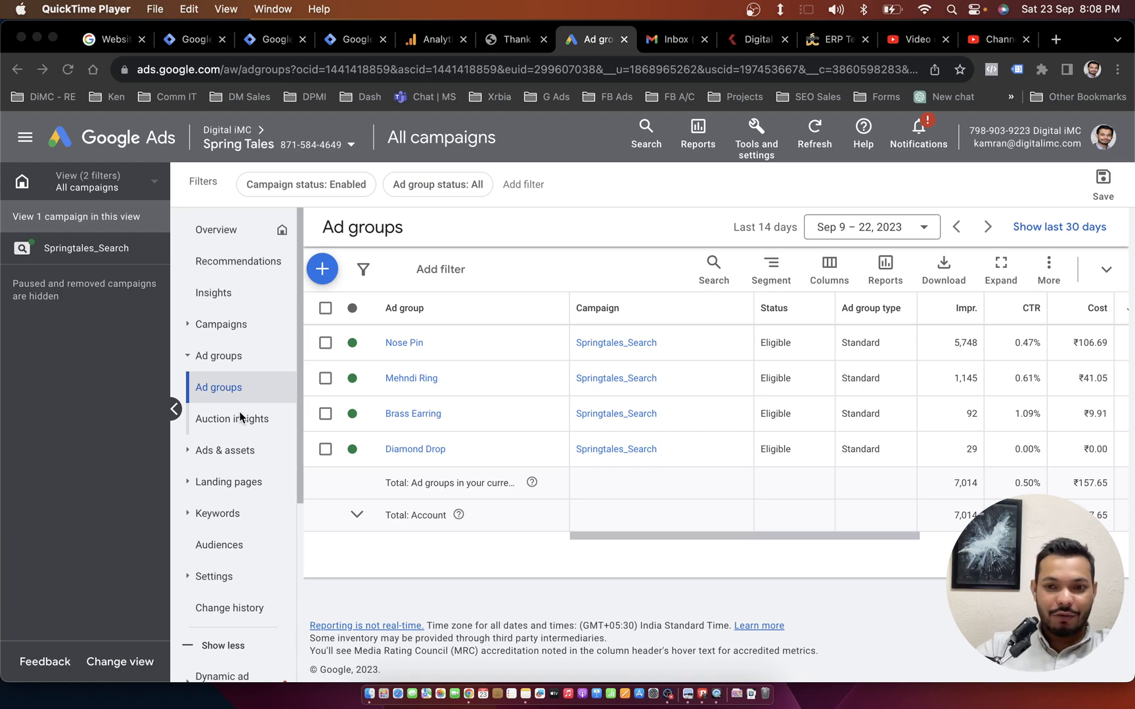
Load the Spring Tales store's home page at springtales.shop and look over its featured products.
{"action": "left_click", "coordinate": [175, 416]}
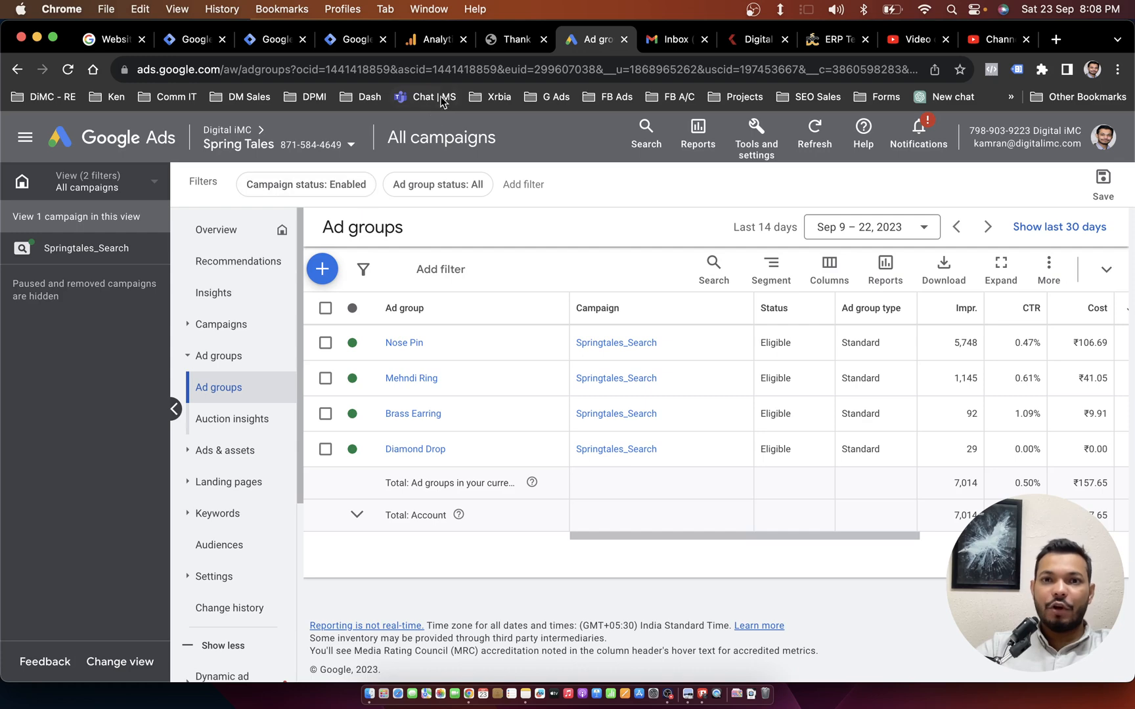
{"action": "left_click", "coordinate": [491, 39]}
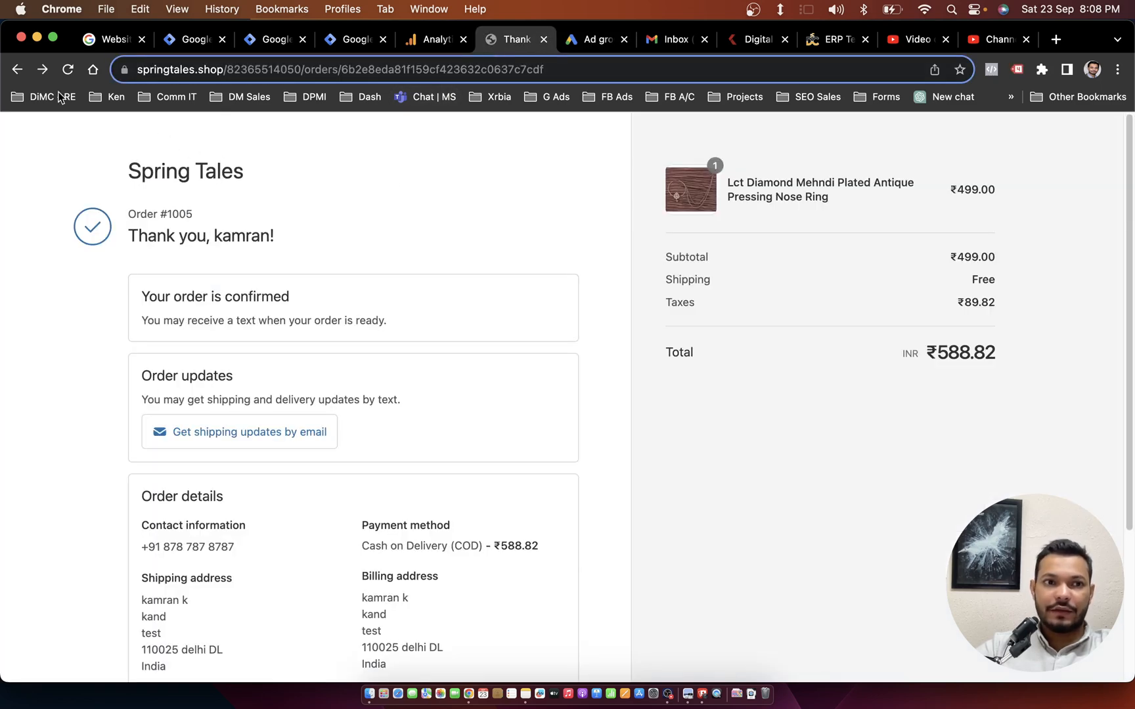
{"action": "left_click", "coordinate": [17, 68]}
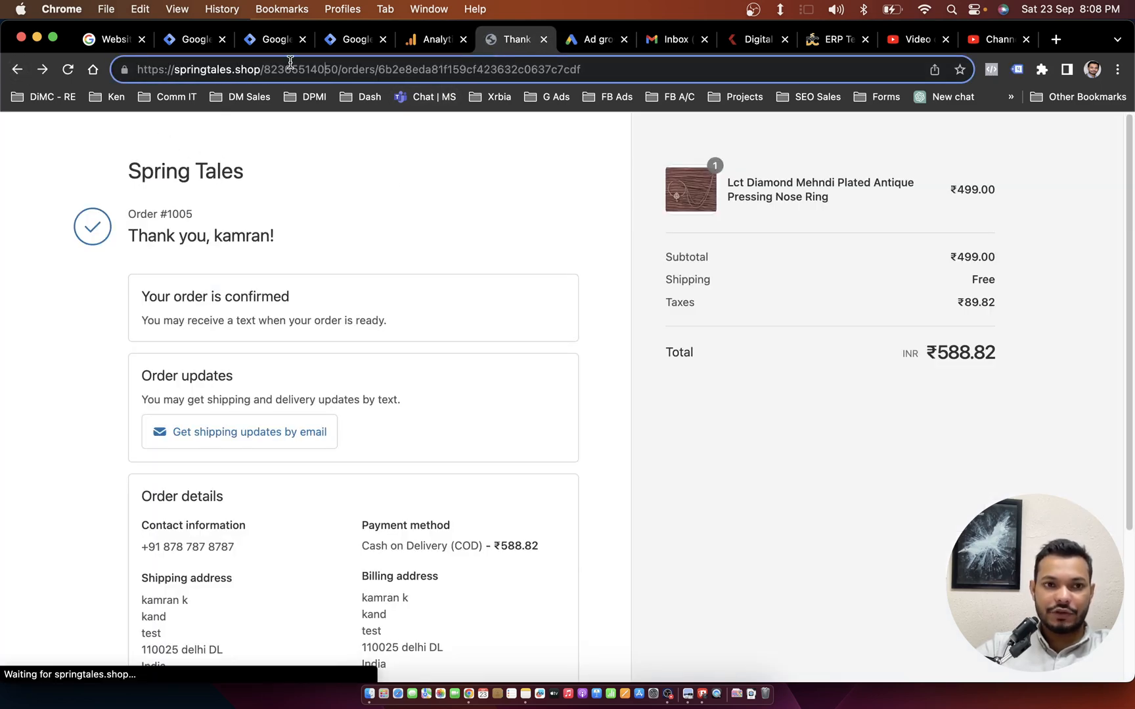
{"action": "left_click_drag", "start_coordinate": [258, 69], "coordinate": [612, 78]}
{"action": "key", "text": "BackSpace"}
{"action": "key", "text": "Return"}
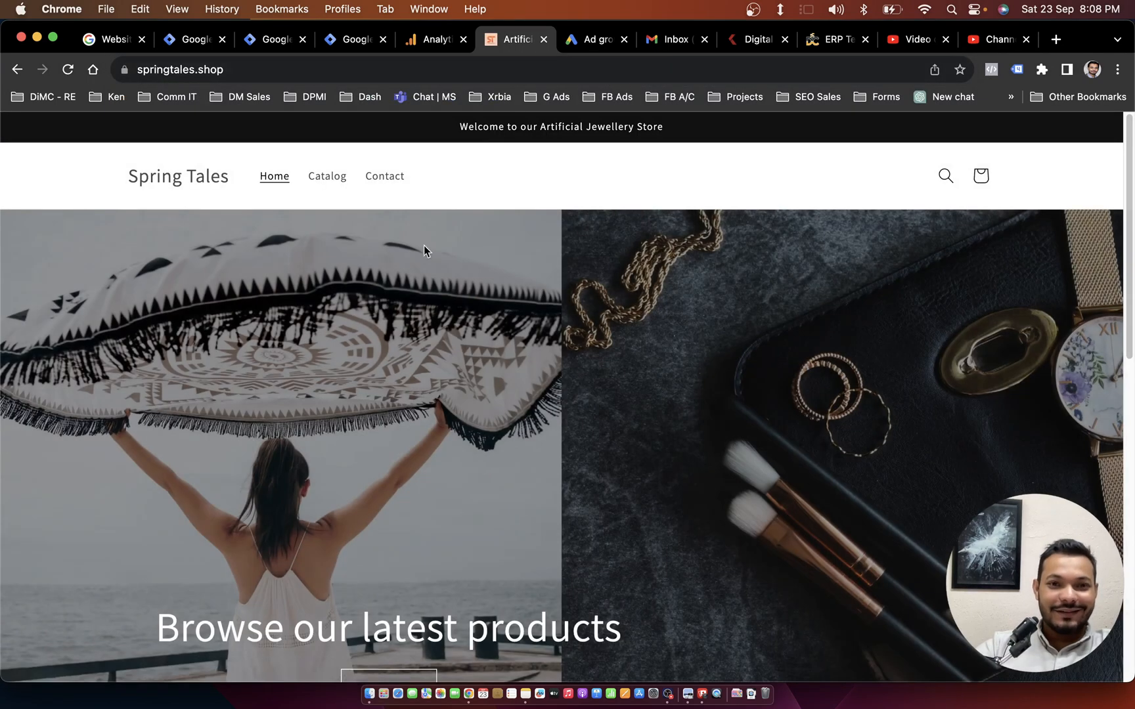
{"action": "scroll", "coordinate": [475, 296], "scroll_direction": "down", "scroll_amount": 7}
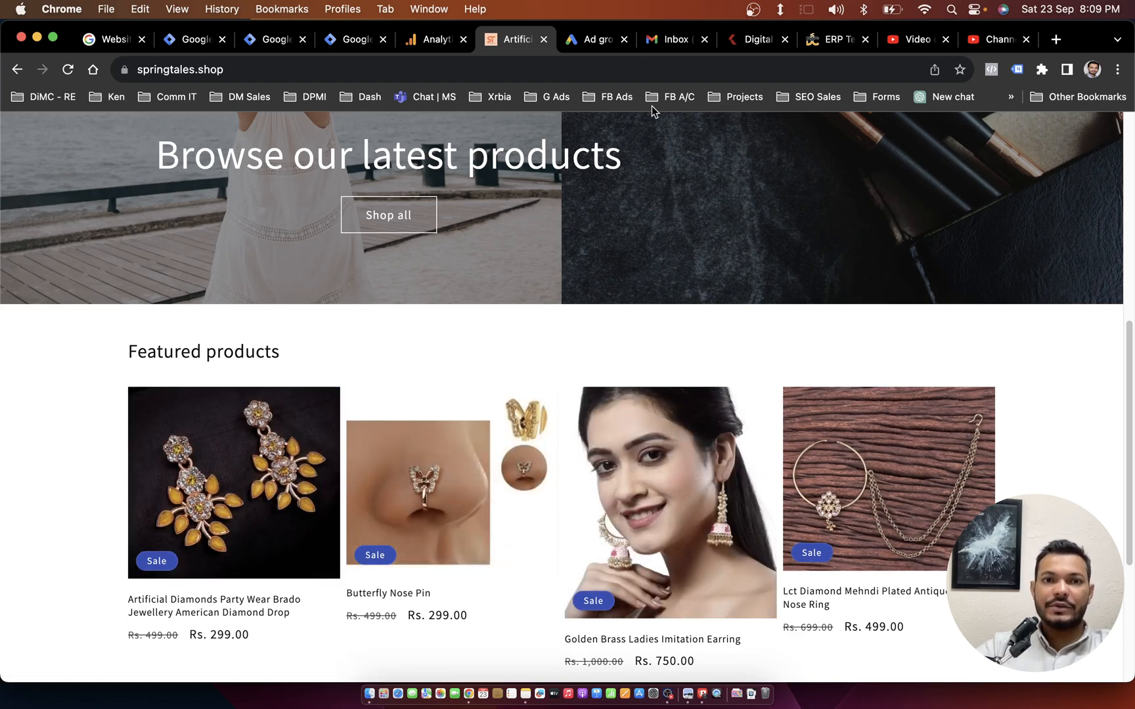
Return to Google Ads and examine the ad group metrics of the Springtales_Search campaign, including cost, clicks, conversion columns and daily budget.
{"action": "left_click", "coordinate": [593, 42]}
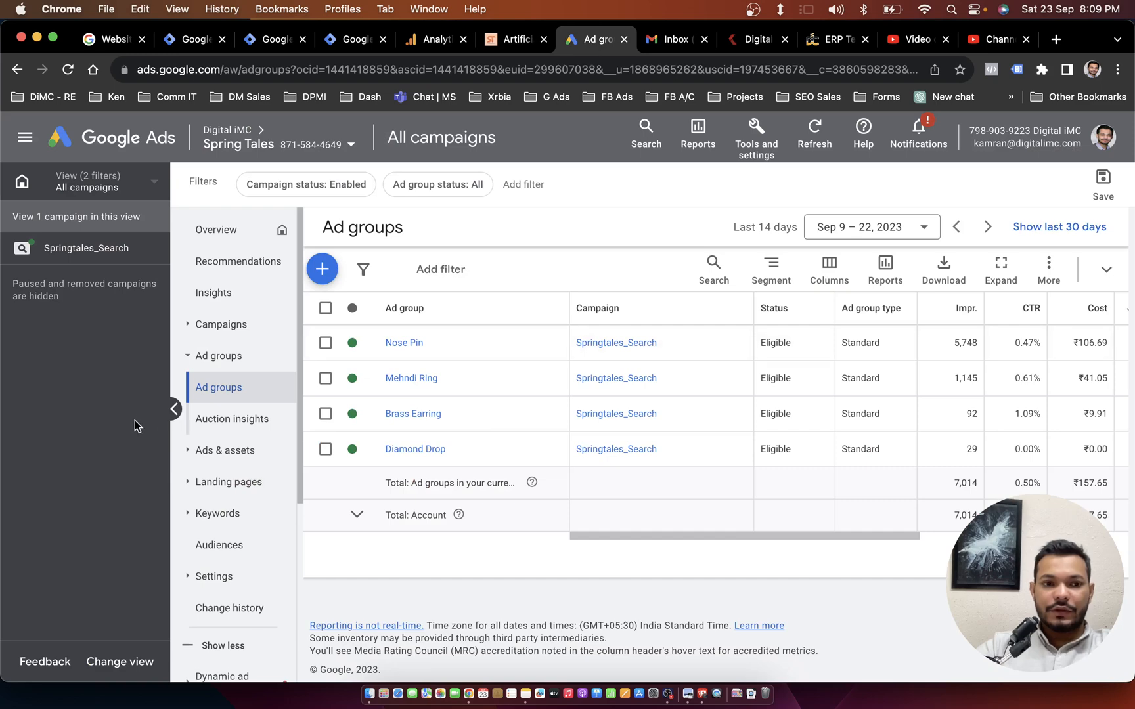
{"action": "left_click", "coordinate": [174, 409]}
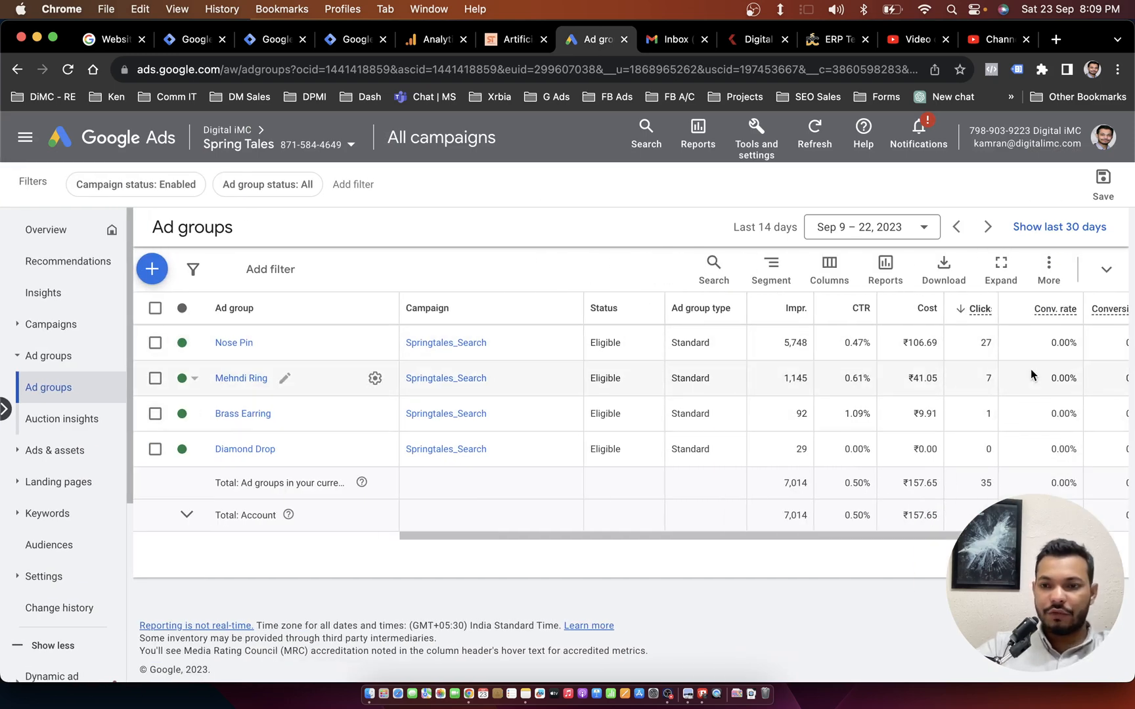
{"action": "scroll", "coordinate": [1031, 369], "scroll_direction": "right", "scroll_amount": 3}
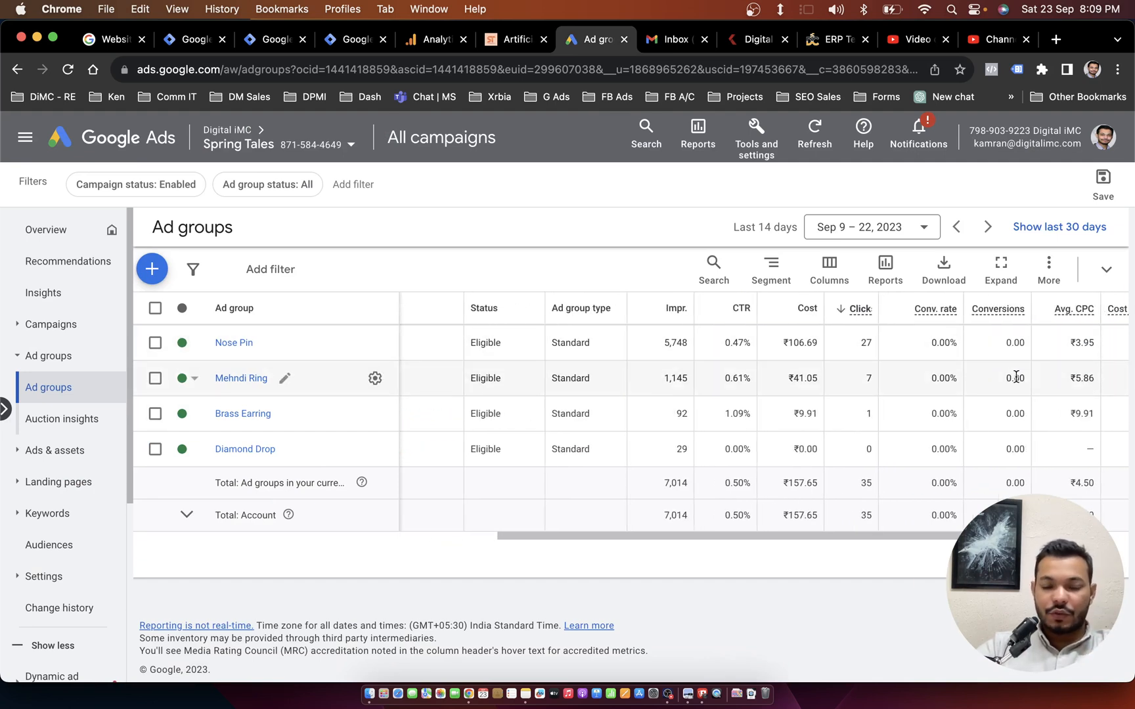
{"action": "left_click", "coordinate": [5, 412]}
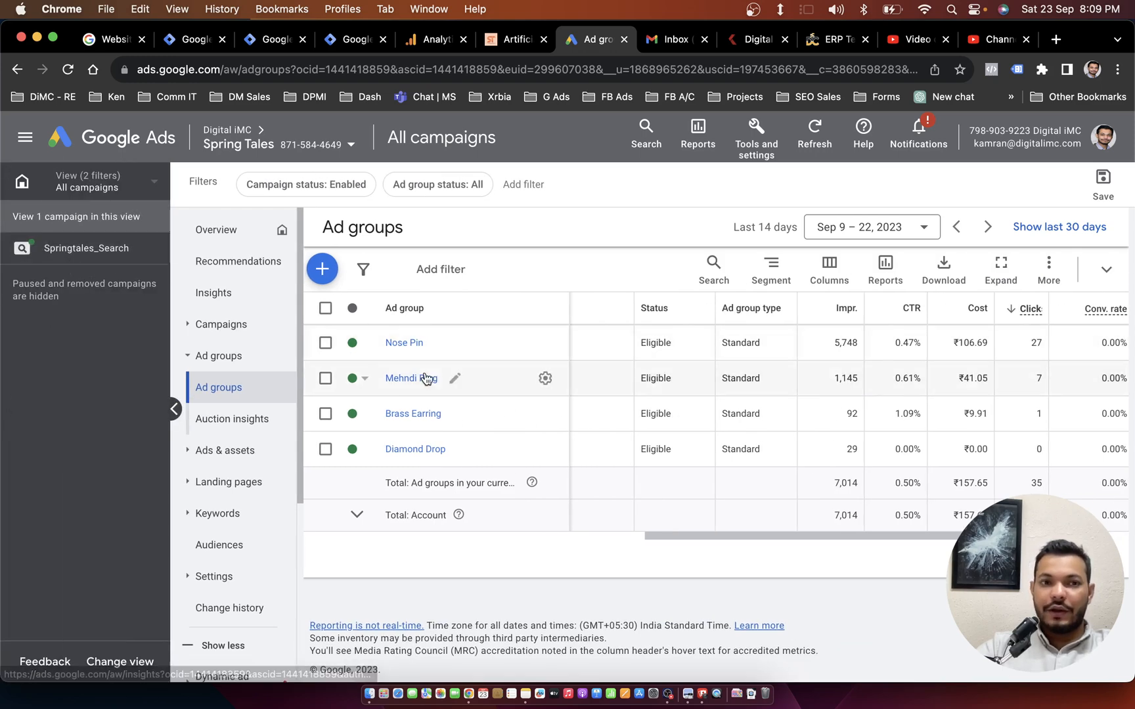
{"action": "left_click", "coordinate": [79, 247]}
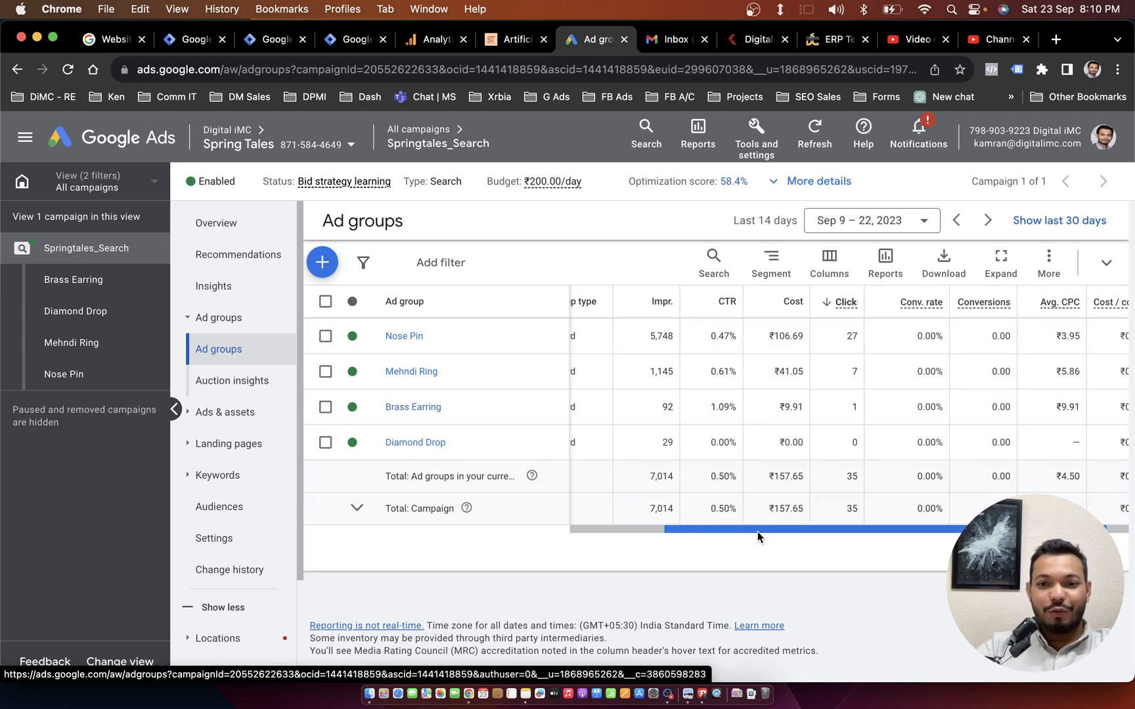
{"action": "scroll", "coordinate": [757, 531], "scroll_direction": "left", "scroll_amount": 5}
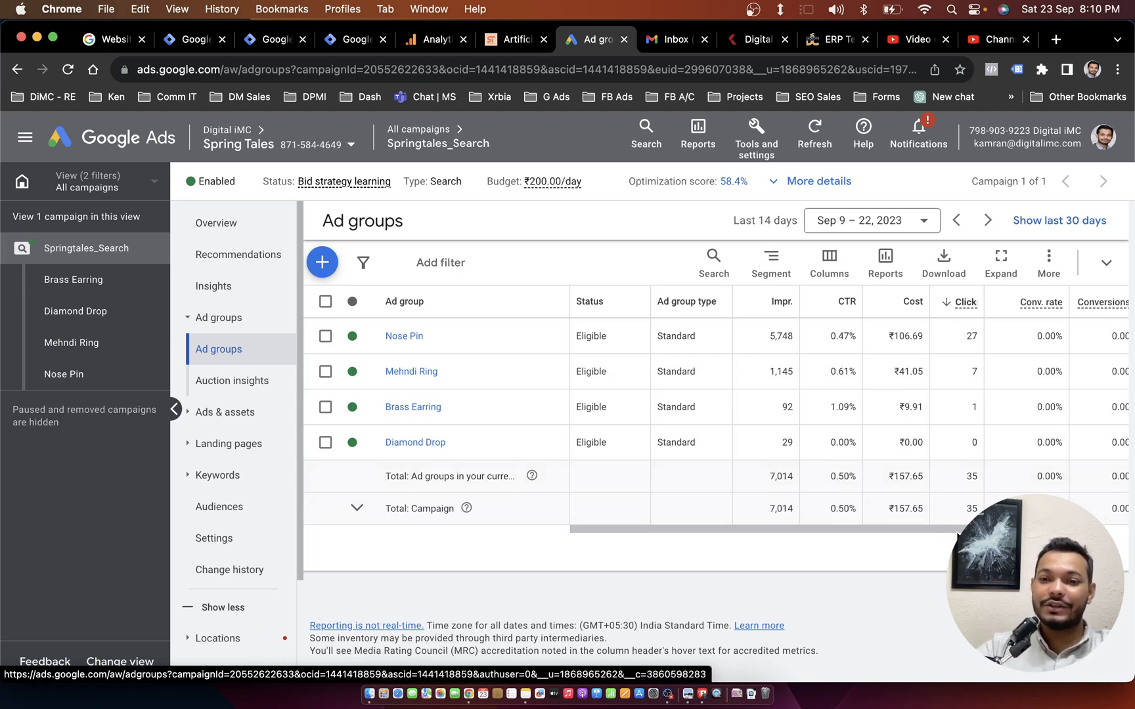
{"action": "left_click_drag", "start_coordinate": [964, 527], "coordinate": [1080, 528]}
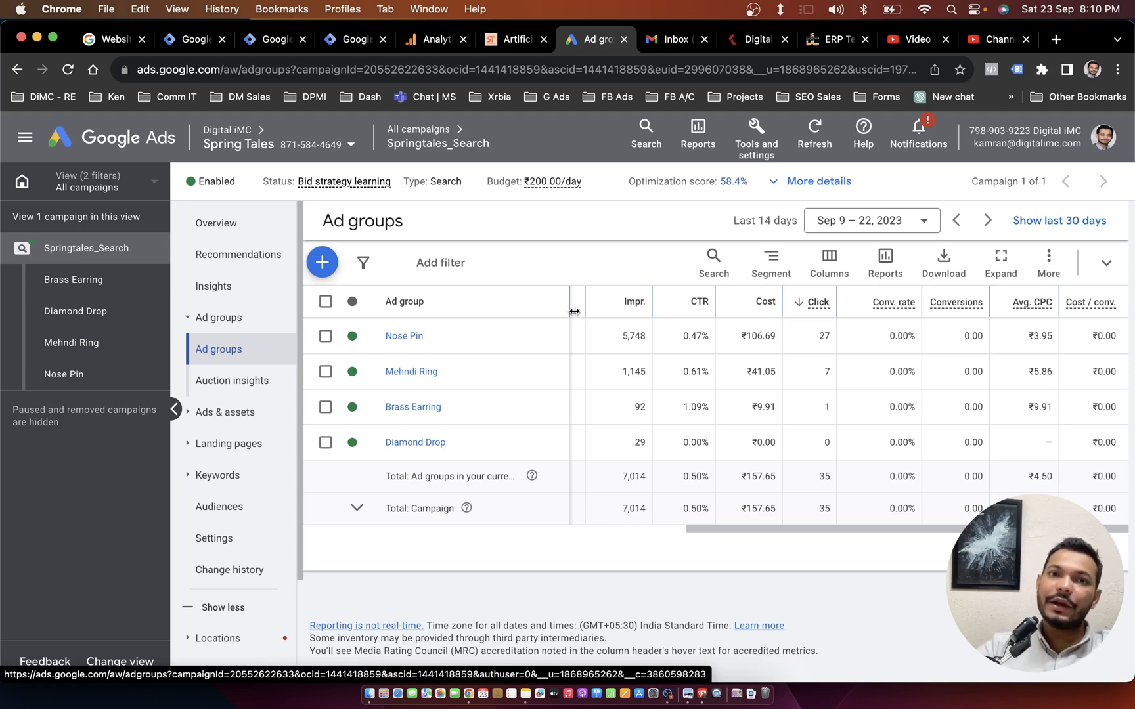
{"action": "mouse_move", "coordinate": [550, 191]}
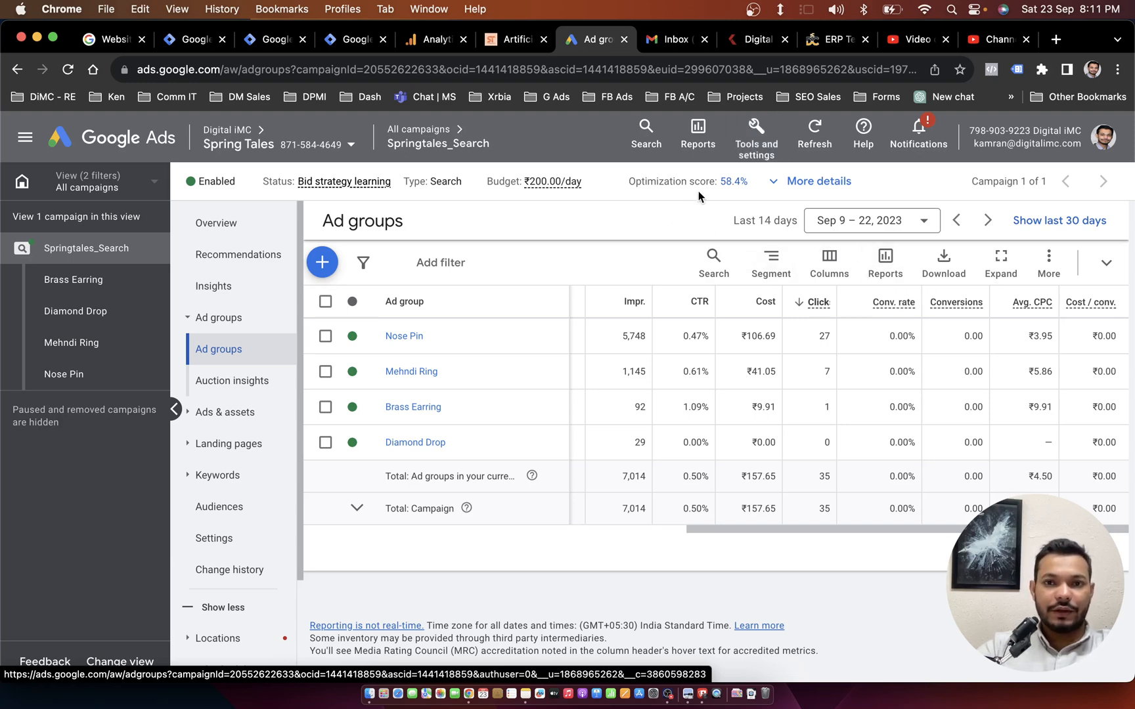
Start a new conversion action in the account's conversion settings, choosing the website conversion type.
{"action": "left_click", "coordinate": [753, 151]}
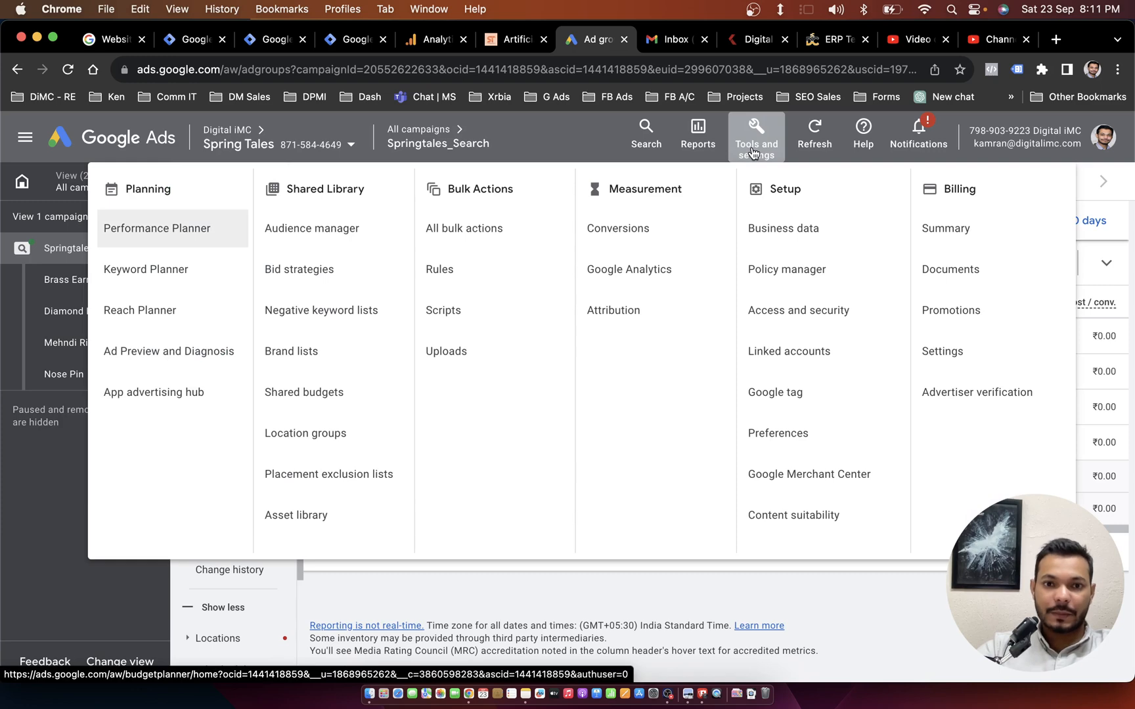
{"action": "left_click", "coordinate": [632, 232]}
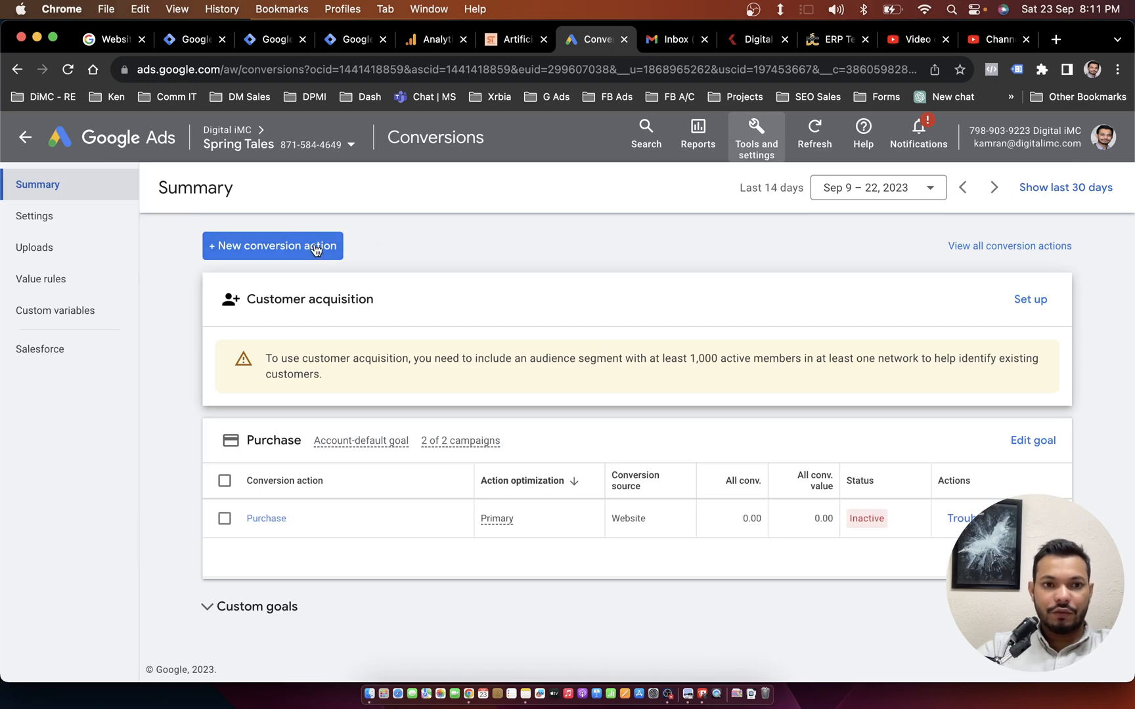
{"action": "left_click", "coordinate": [315, 248]}
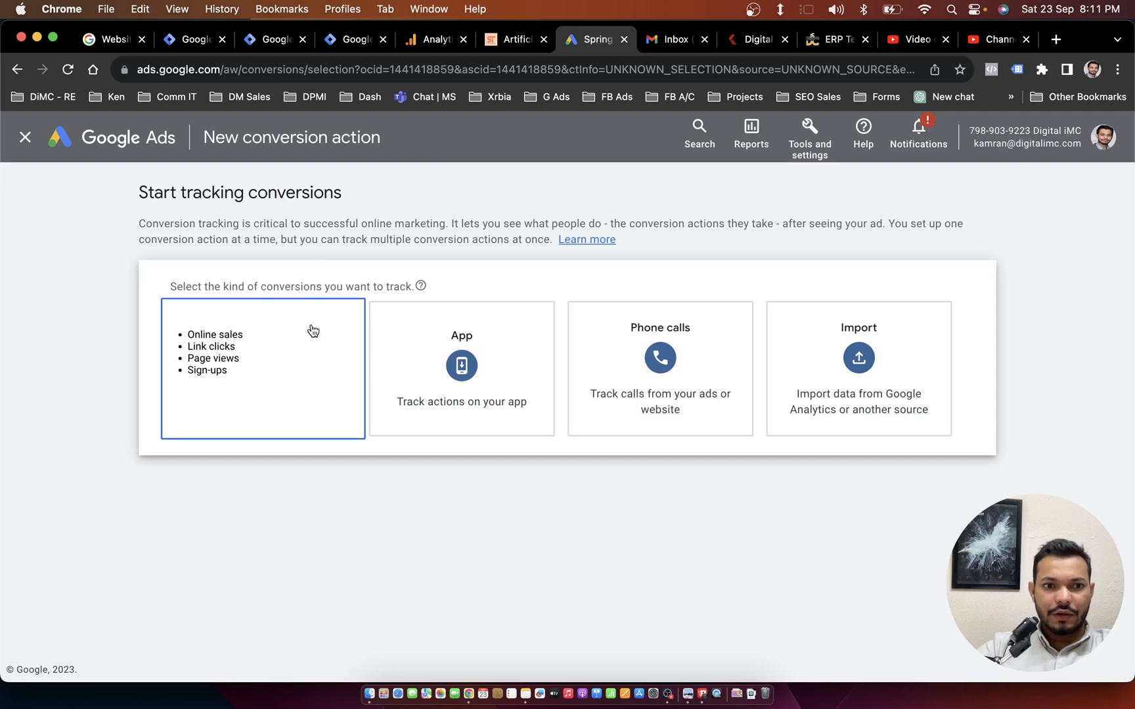
{"action": "left_click", "coordinate": [299, 348]}
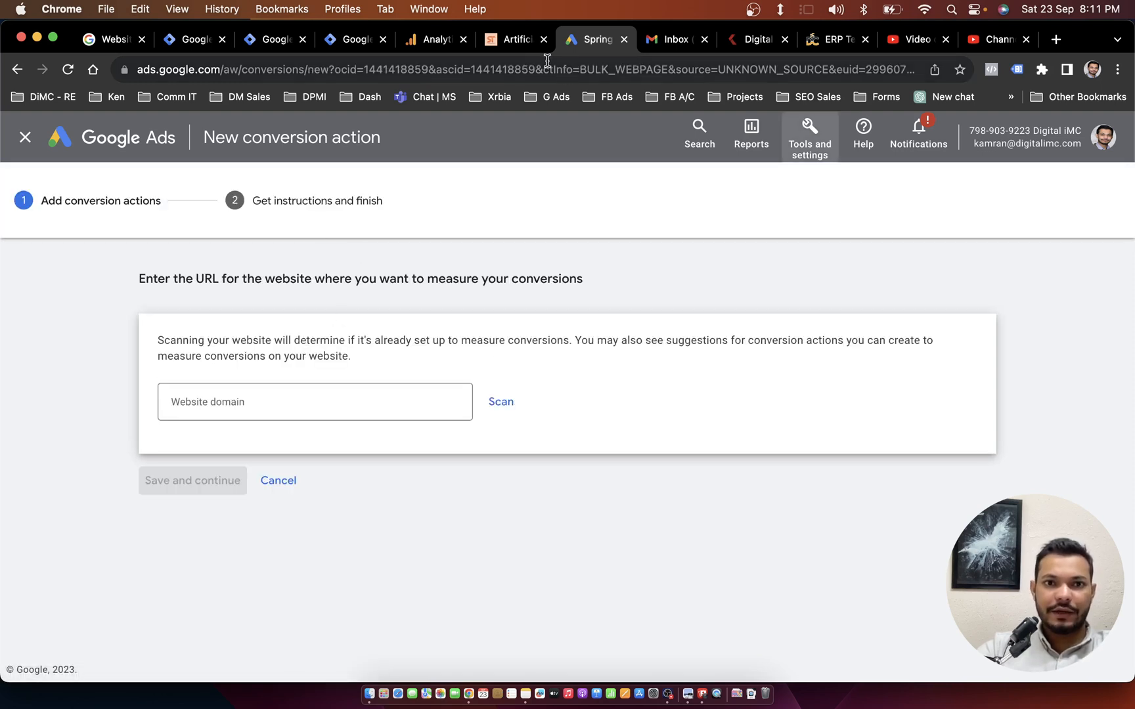
{"action": "left_click", "coordinate": [498, 46]}
{"action": "left_click", "coordinate": [329, 69]}
{"action": "key", "text": "super+c"}
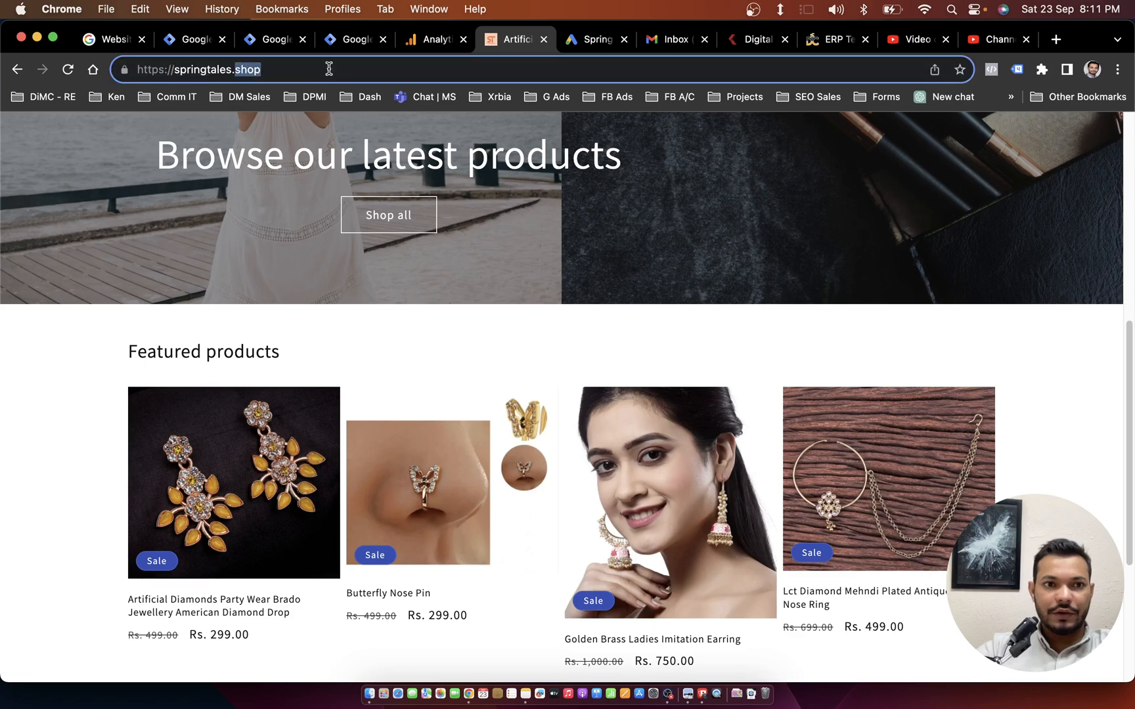
{"action": "left_click", "coordinate": [594, 39]}
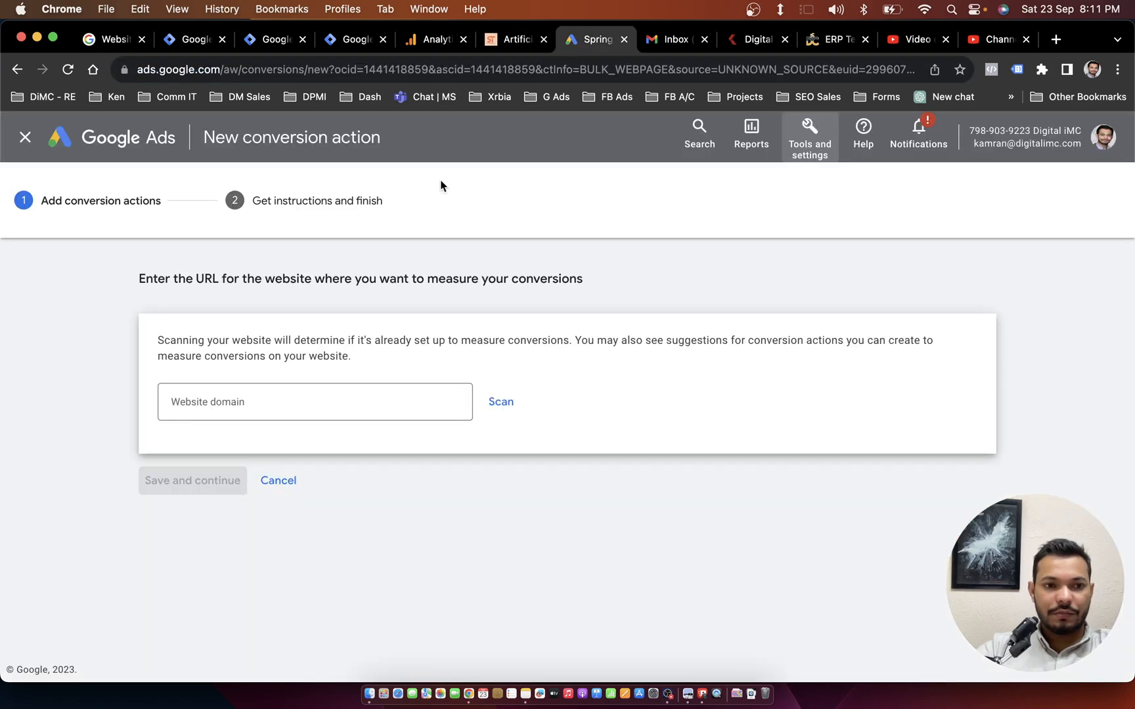
{"action": "left_click", "coordinate": [261, 398]}
{"action": "key", "text": "super+v"}
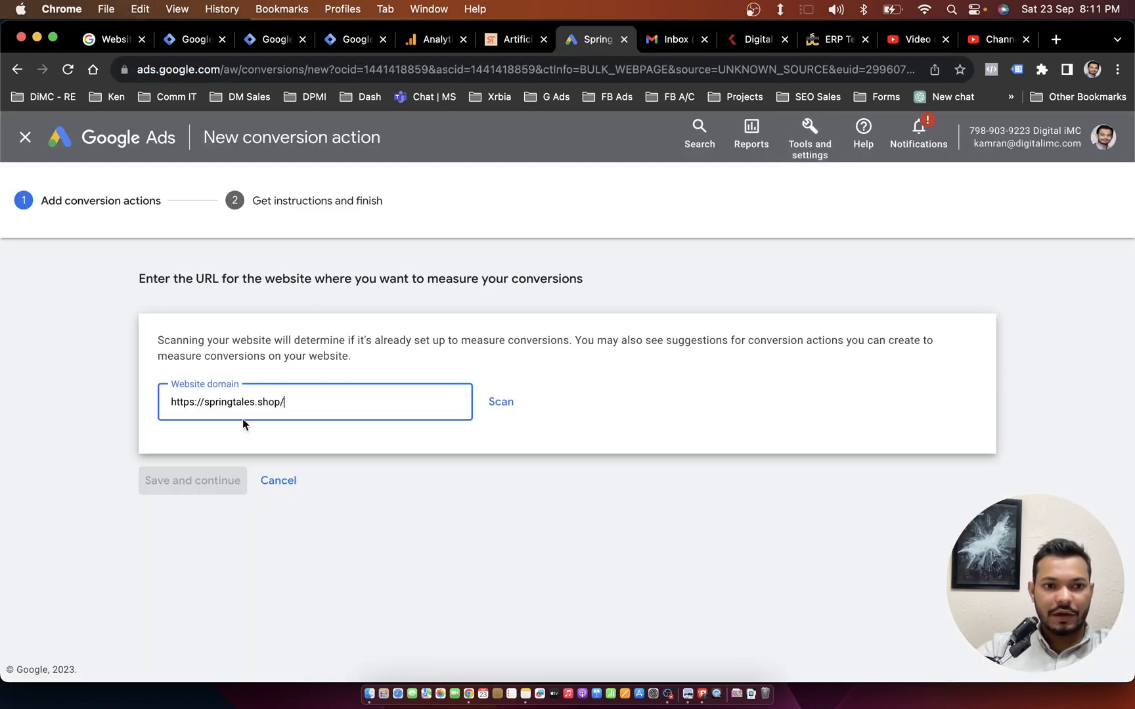
{"action": "left_click", "coordinate": [506, 411]}
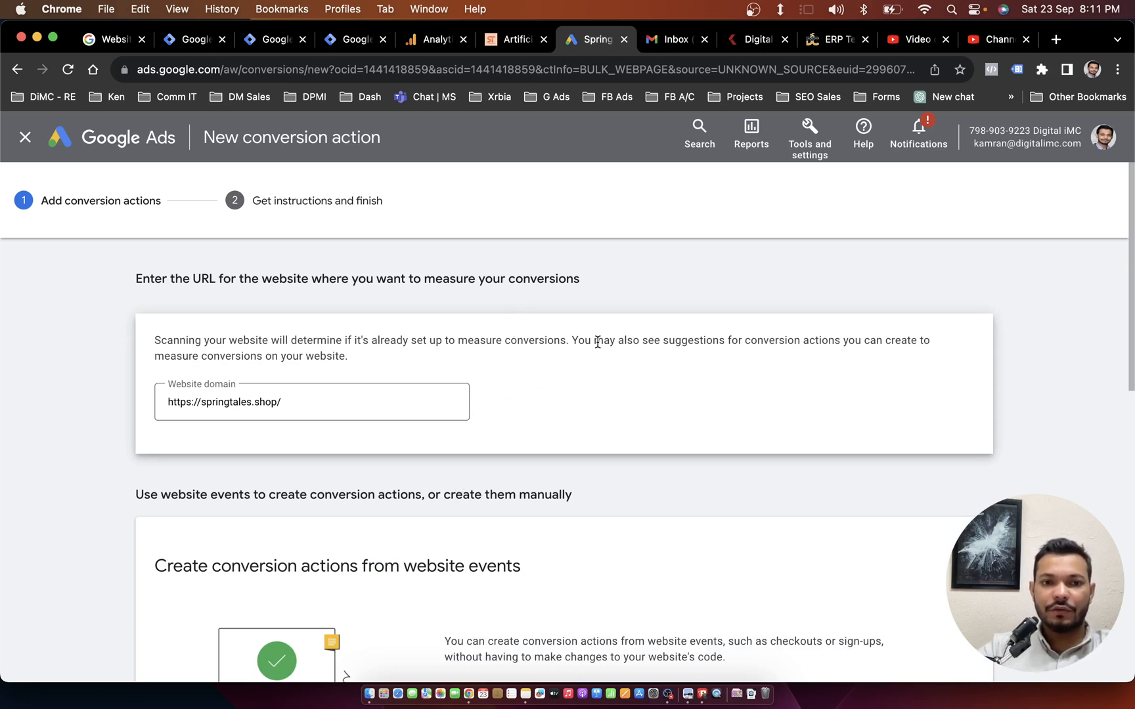
Set the conversion goal to Purchase for the page-load conversion action and review its URL requirement and the manual setup option.
{"action": "scroll", "coordinate": [597, 343], "scroll_direction": "down", "scroll_amount": 8}
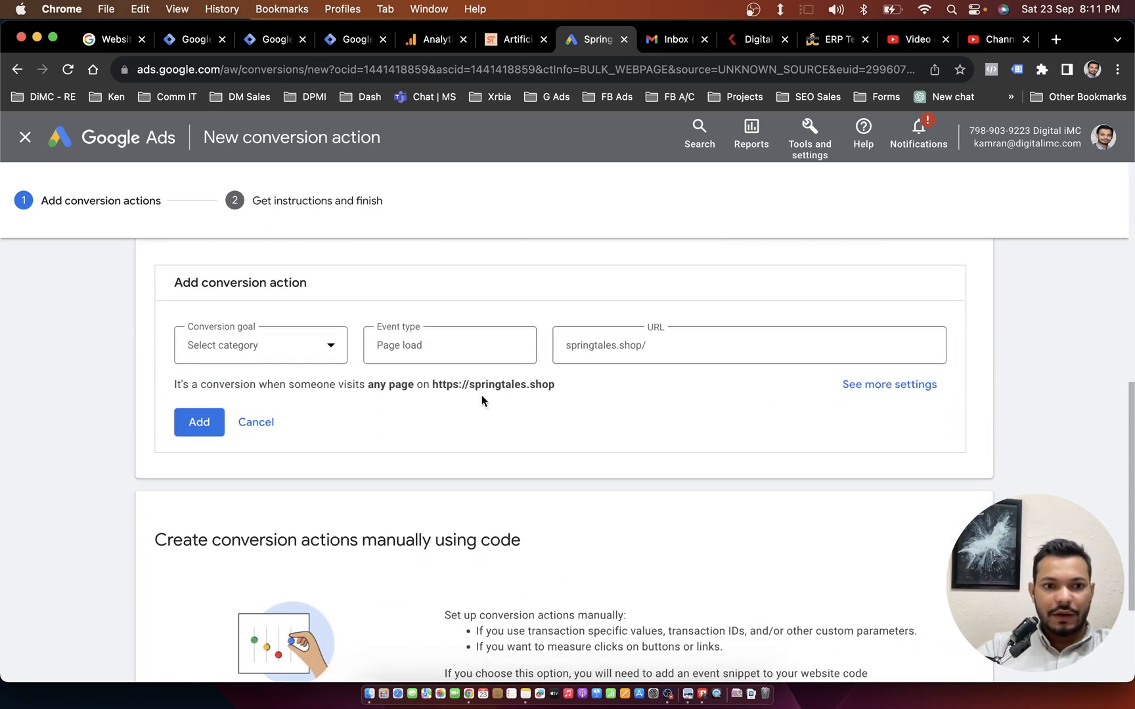
{"action": "scroll", "coordinate": [435, 429], "scroll_direction": "up", "scroll_amount": 5}
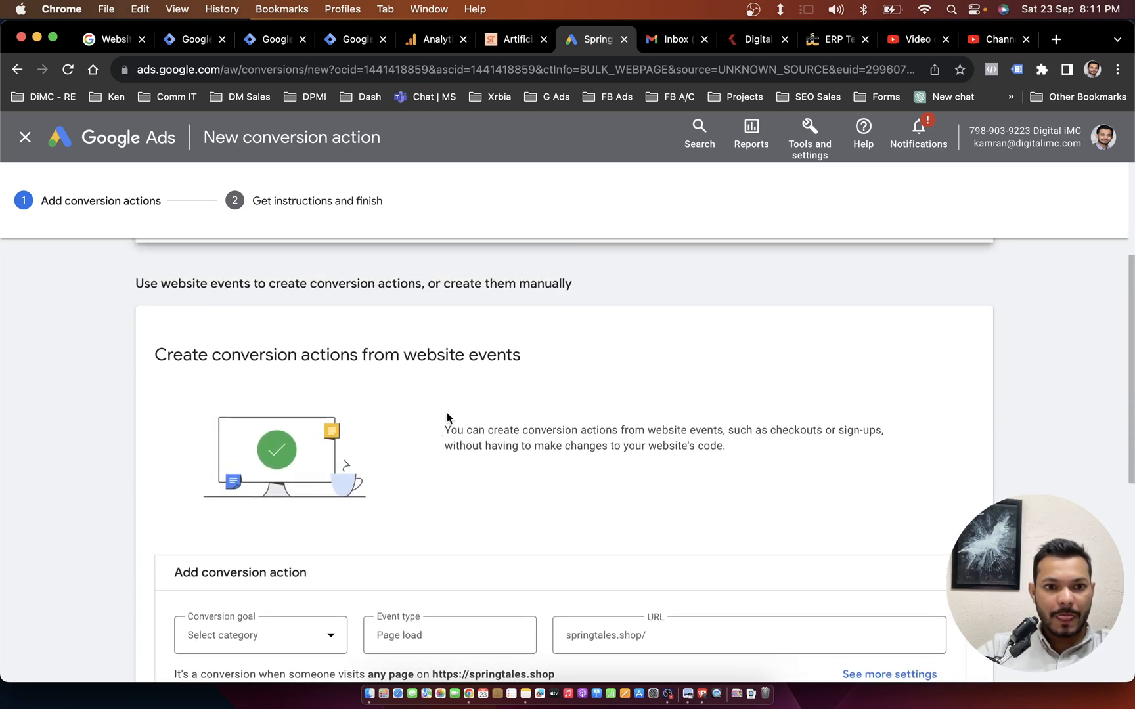
{"action": "scroll", "coordinate": [616, 434], "scroll_direction": "down", "scroll_amount": 2}
{"action": "scroll", "coordinate": [623, 439], "scroll_direction": "down", "scroll_amount": 3}
{"action": "left_click", "coordinate": [328, 414]}
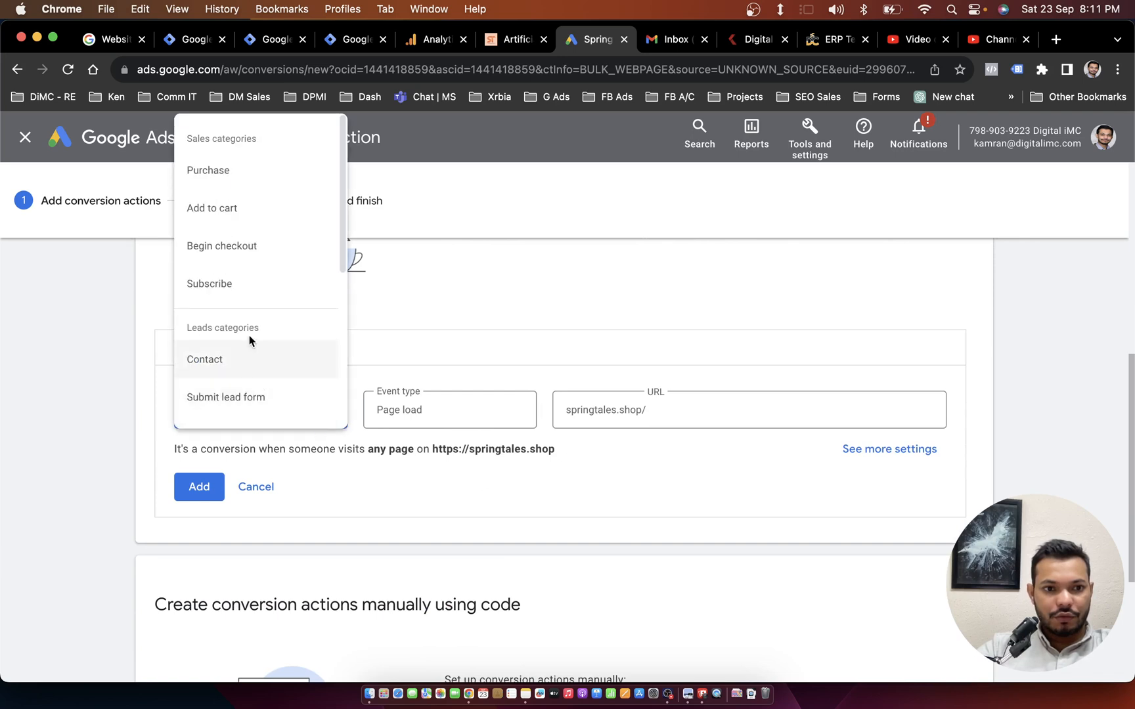
{"action": "left_click", "coordinate": [273, 176]}
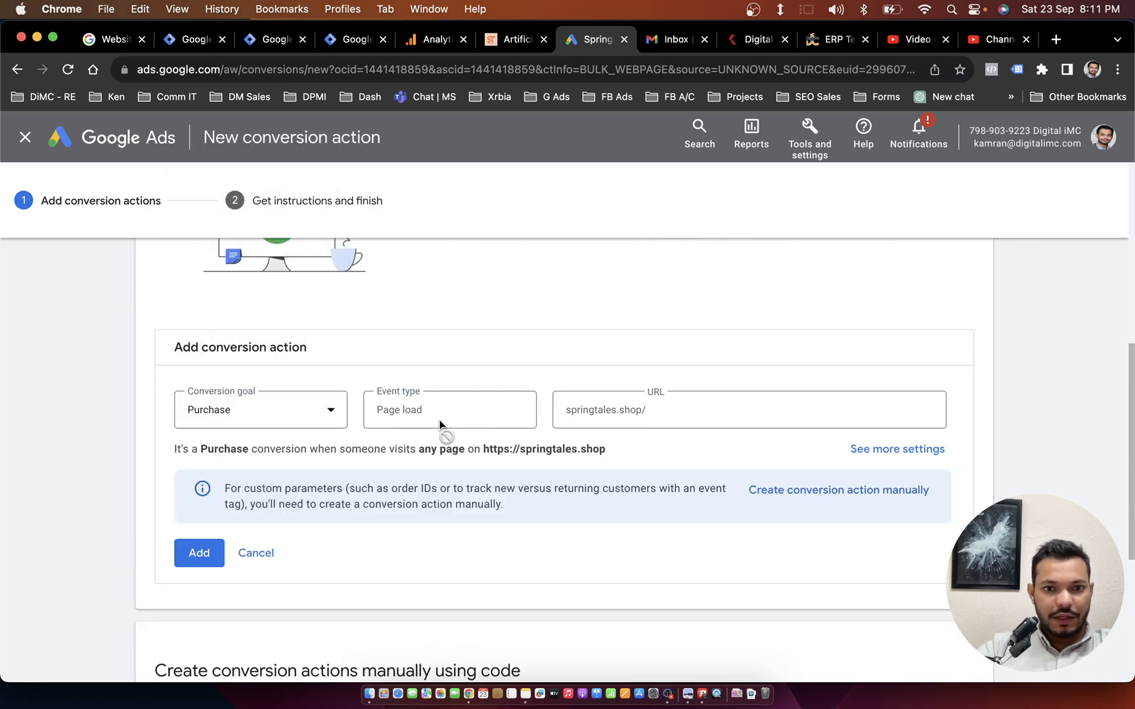
{"action": "left_click", "coordinate": [623, 412]}
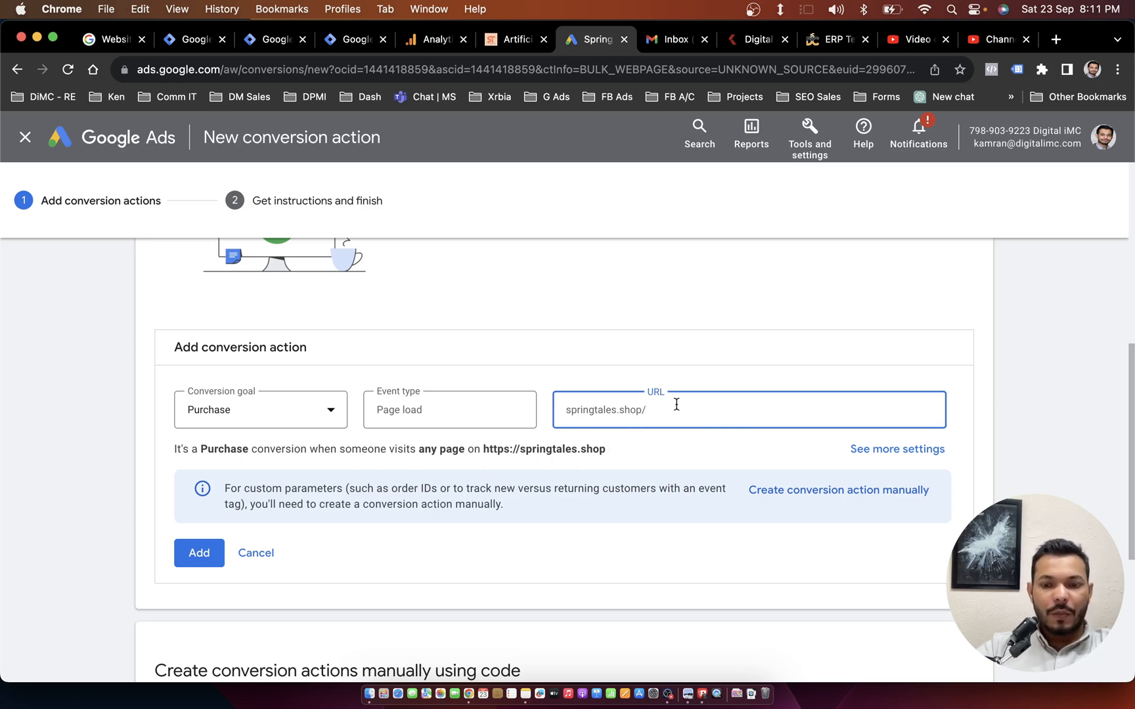
{"action": "scroll", "coordinate": [519, 381], "scroll_direction": "down", "scroll_amount": 3}
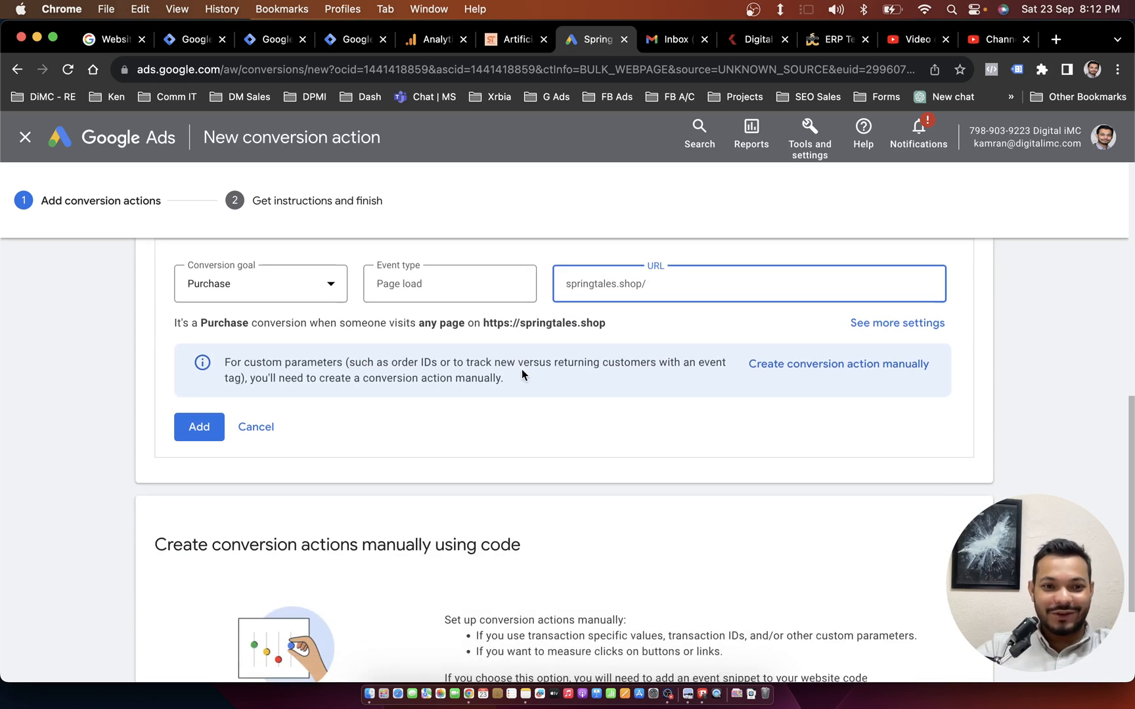
{"action": "scroll", "coordinate": [460, 374], "scroll_direction": "up", "scroll_amount": 5}
{"action": "scroll", "coordinate": [367, 309], "scroll_direction": "up", "scroll_amount": 1}
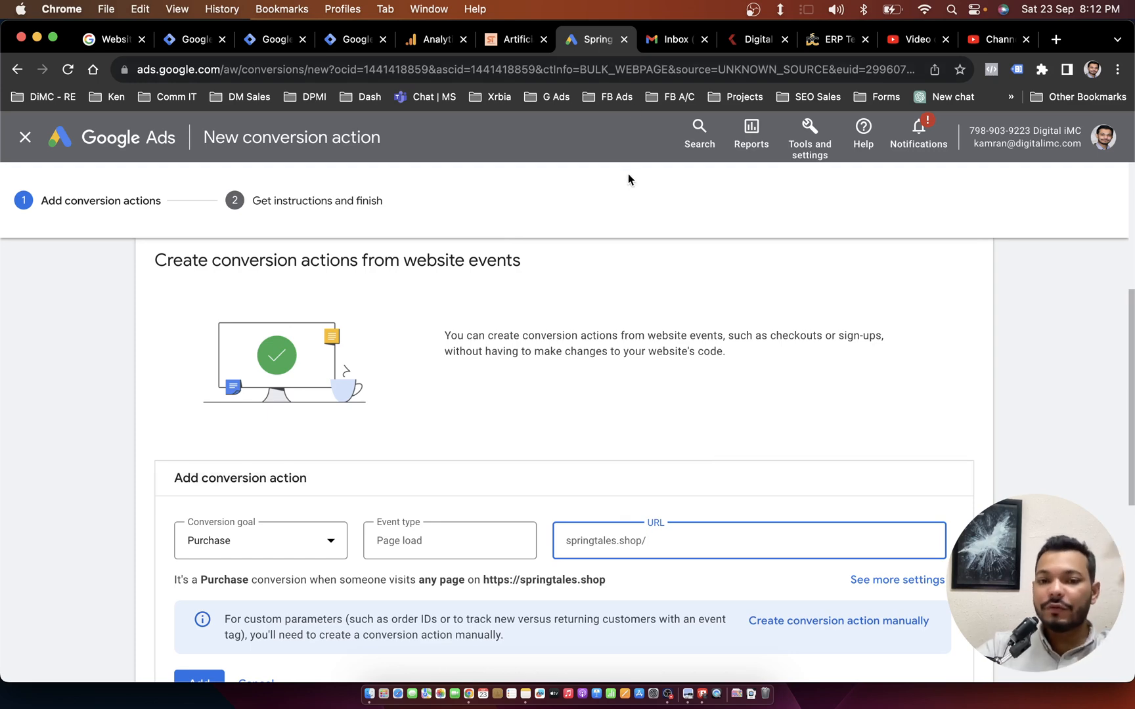
Switch to the Spring Tales store, open the Artificial Diamonds Party Wear Brado Jewellery American Diamond Drop product, and start an immediate purchase.
{"action": "left_click", "coordinate": [517, 41]}
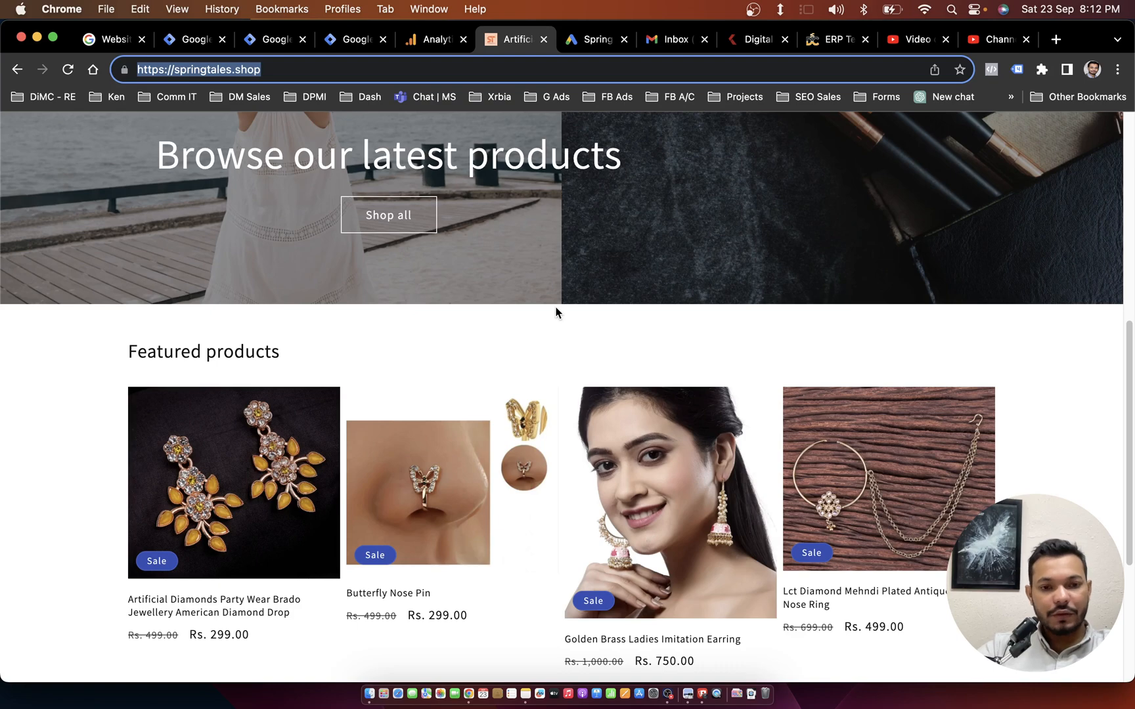
{"action": "left_click", "coordinate": [582, 45]}
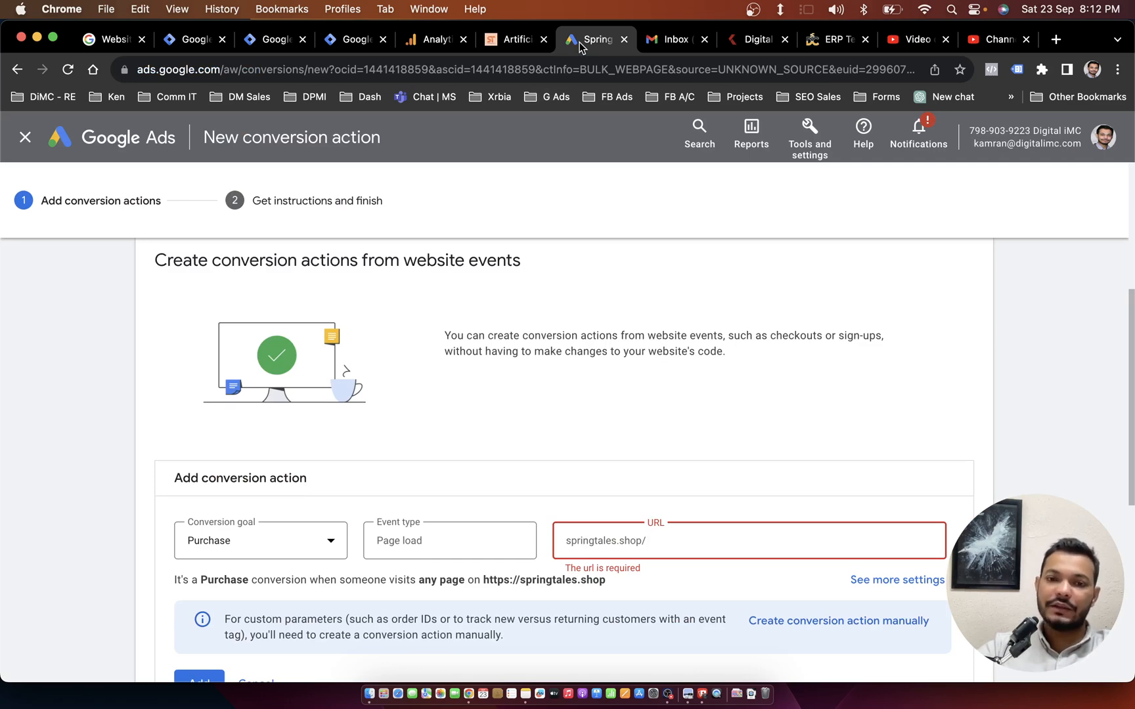
{"action": "left_click", "coordinate": [506, 41]}
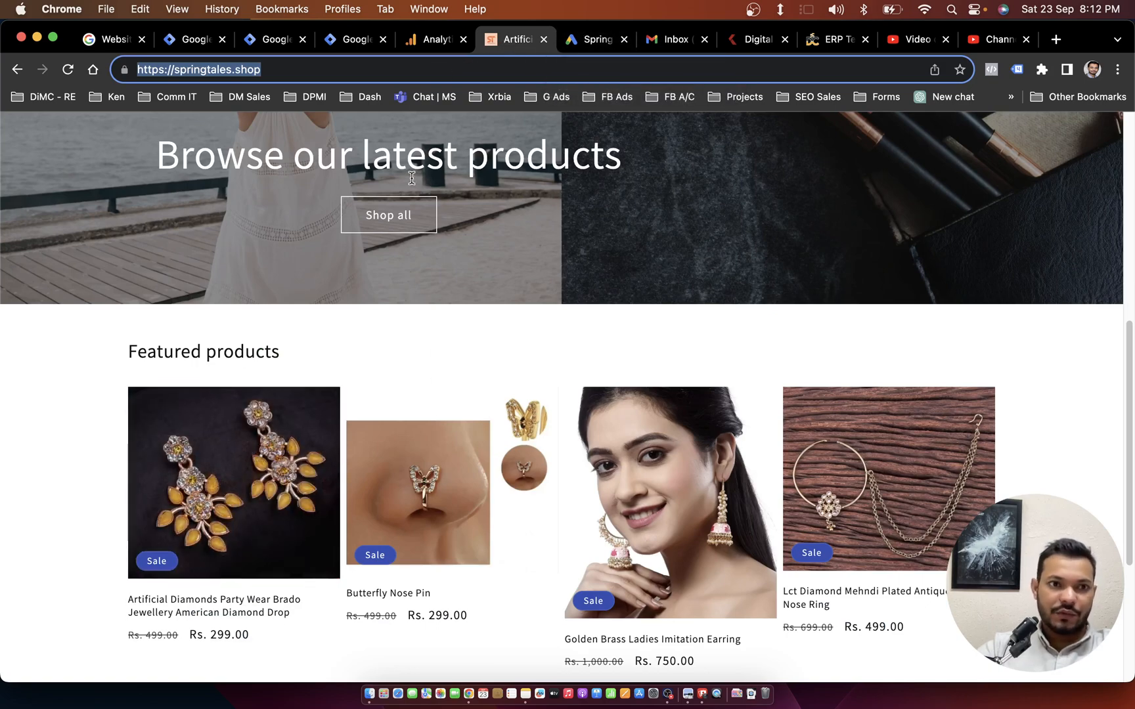
{"action": "left_click", "coordinate": [233, 456]}
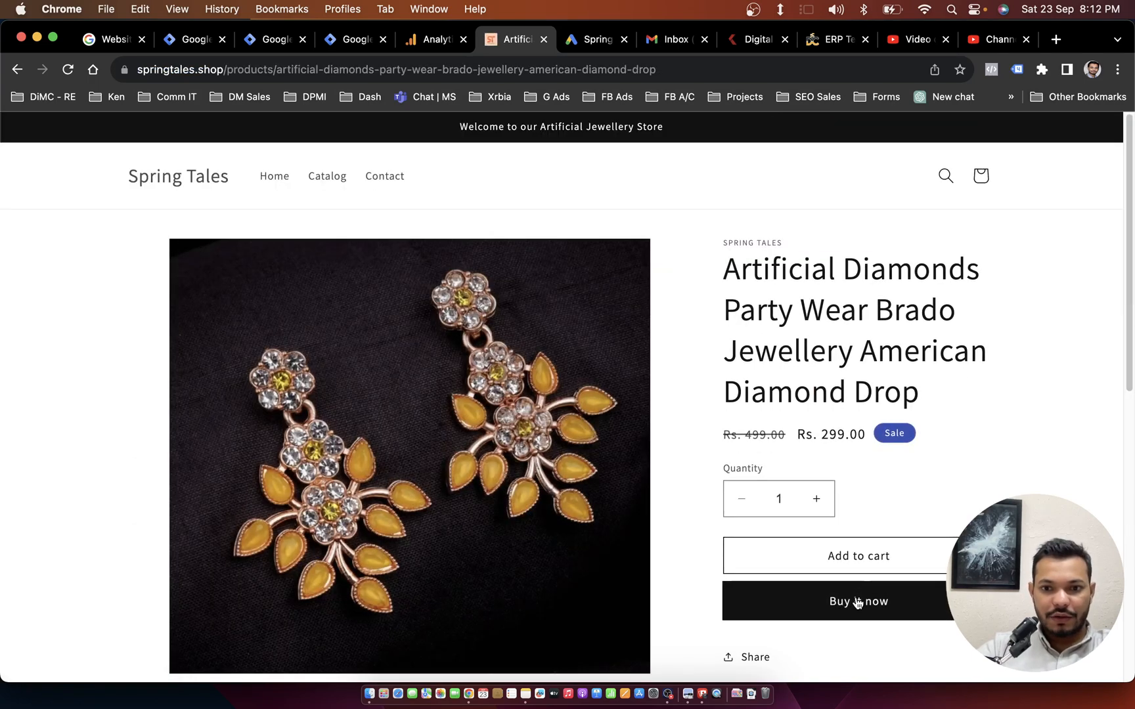
{"action": "left_click", "coordinate": [857, 603]}
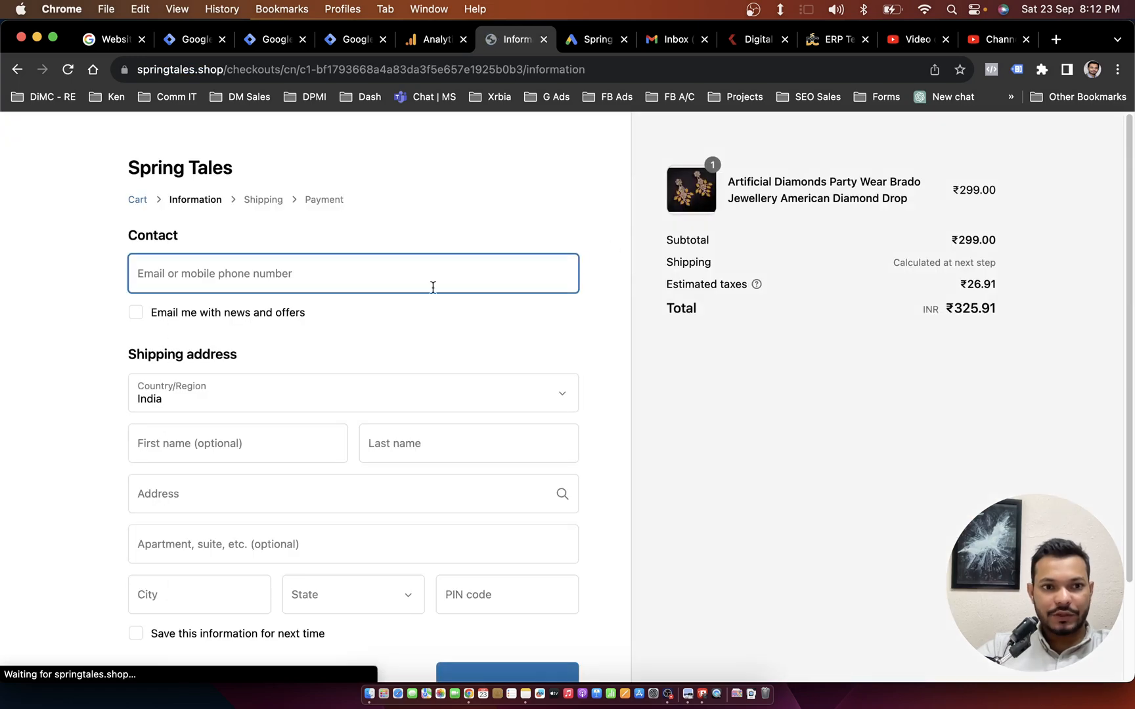
Fill in the checkout's contact and delivery details from the saved entries, continue to the shipping stage, and inspect its page address.
{"action": "left_click", "coordinate": [326, 274]}
{"action": "left_click", "coordinate": [289, 320]}
{"action": "scroll", "coordinate": [354, 473], "scroll_direction": "down", "scroll_amount": 3}
{"action": "left_click", "coordinate": [497, 565]}
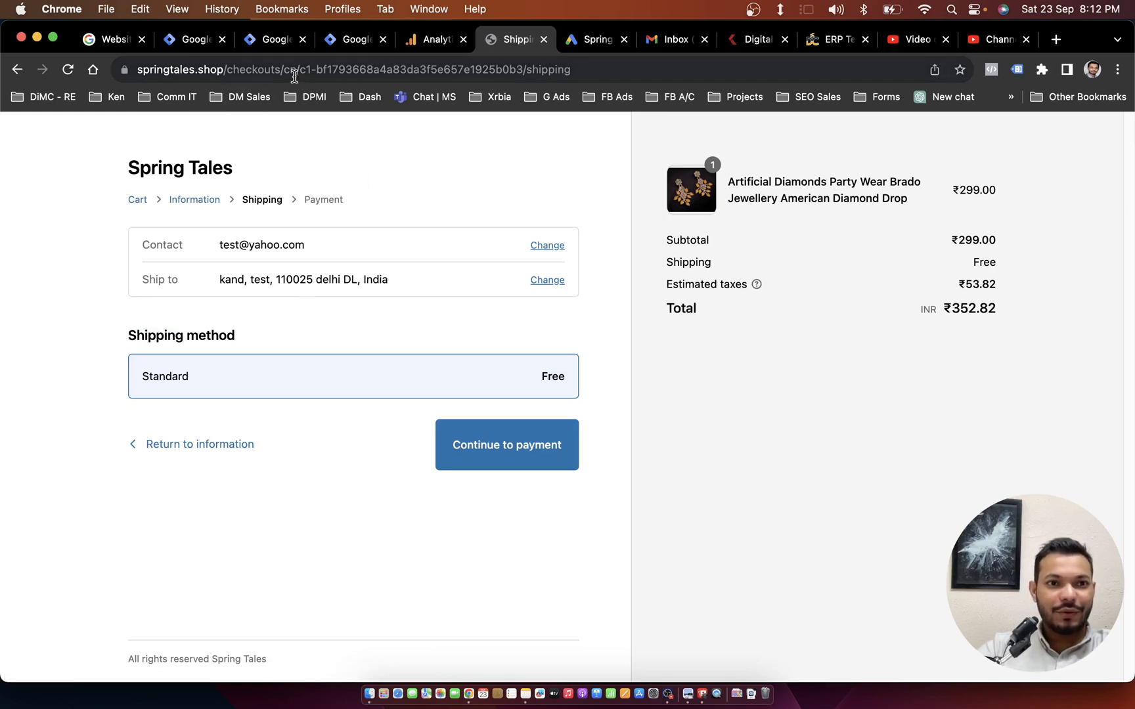
{"action": "double_click", "coordinate": [259, 73]}
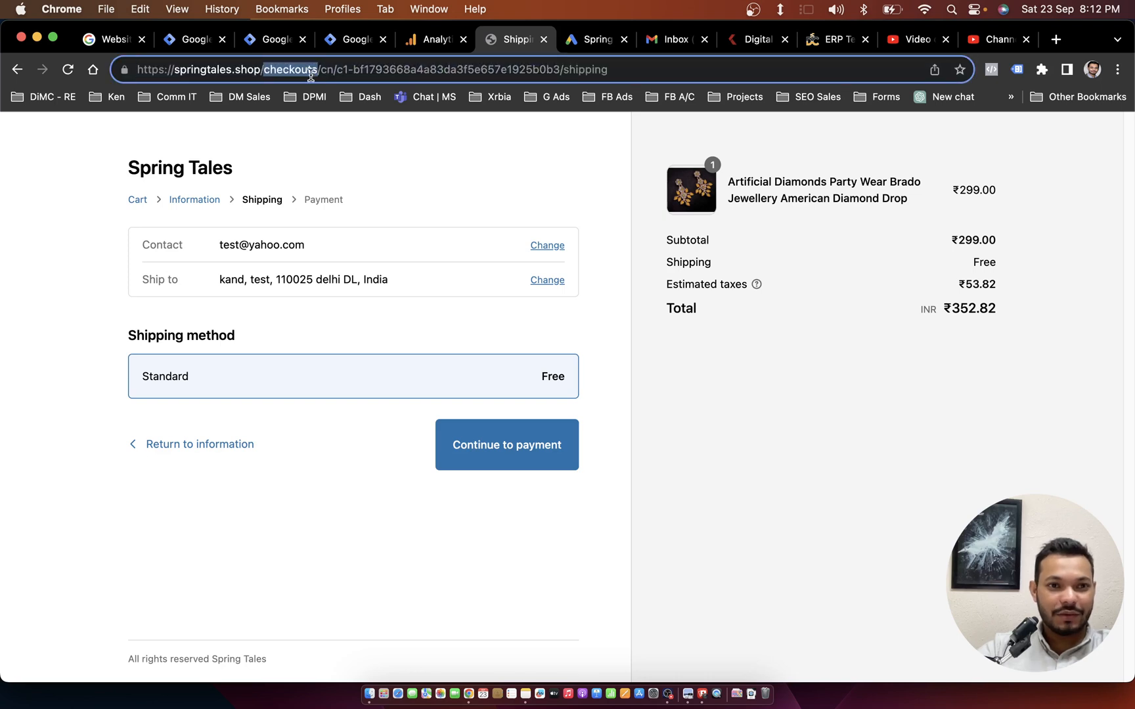
Examine the checkout identifier between cn/ and /shipping in the shipping page's address.
{"action": "double_click", "coordinate": [586, 71]}
{"action": "left_click", "coordinate": [467, 78]}
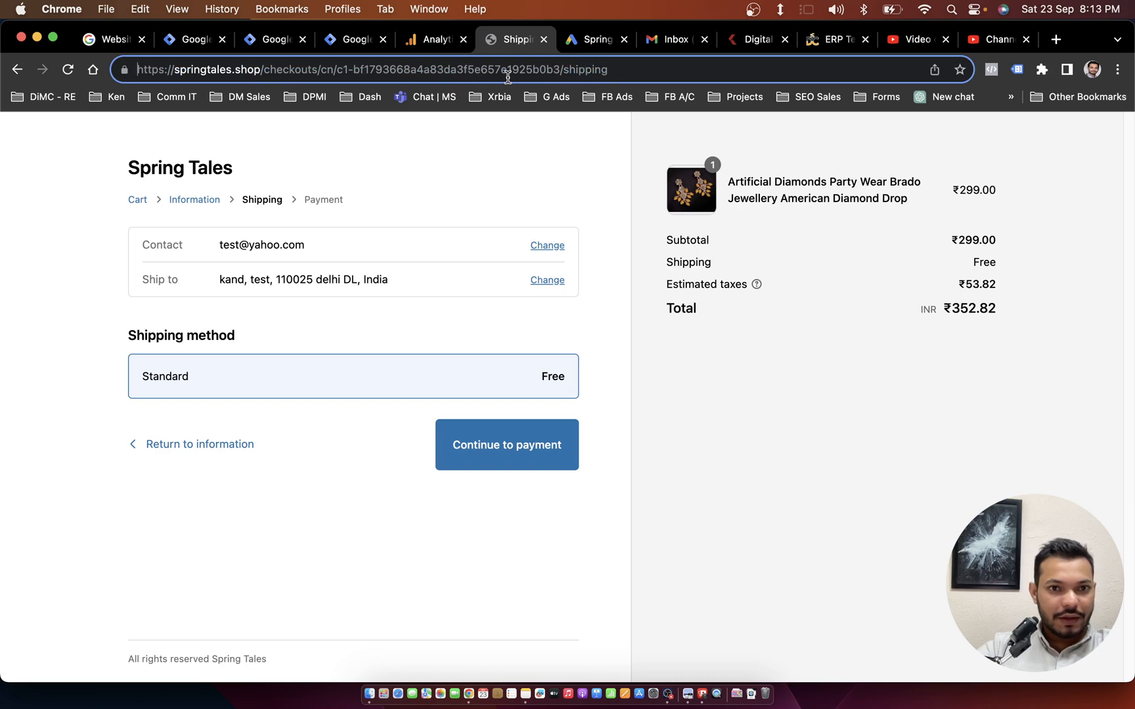
{"action": "left_click_drag", "start_coordinate": [560, 75], "coordinate": [332, 72]}
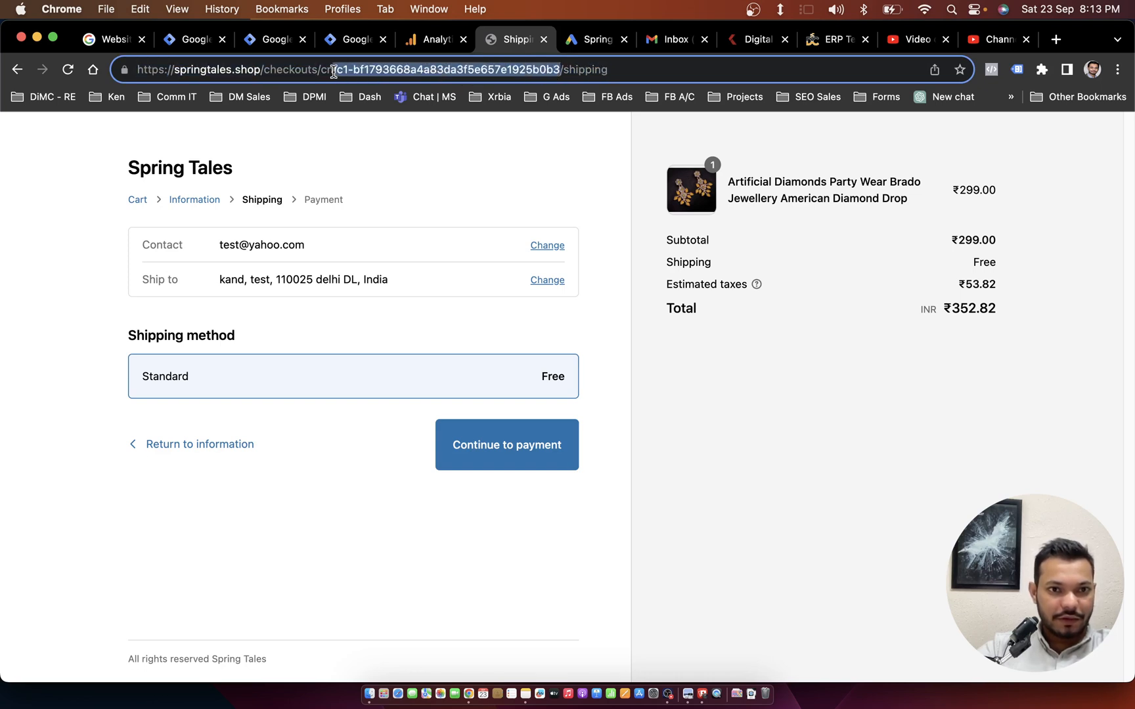
{"action": "left_click", "coordinate": [669, 379]}
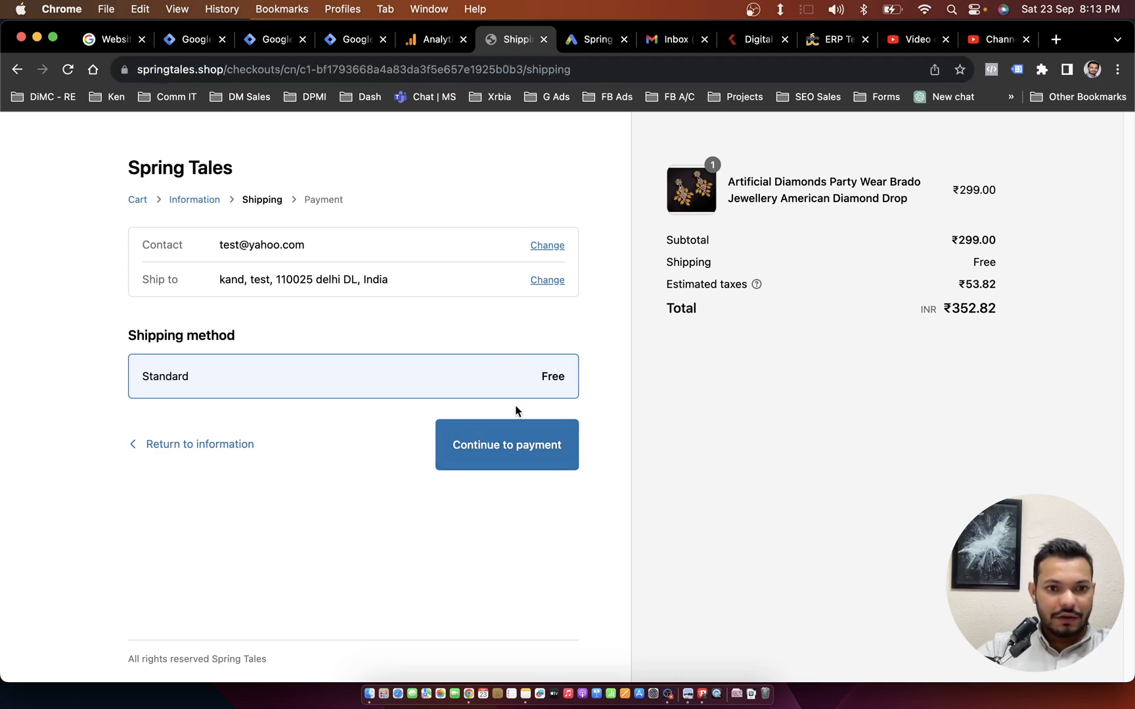
Continue the checkout to payment, complete the Cash on Delivery order, and examine the thank-you heading on the confirmation page.
{"action": "left_click", "coordinate": [479, 454]}
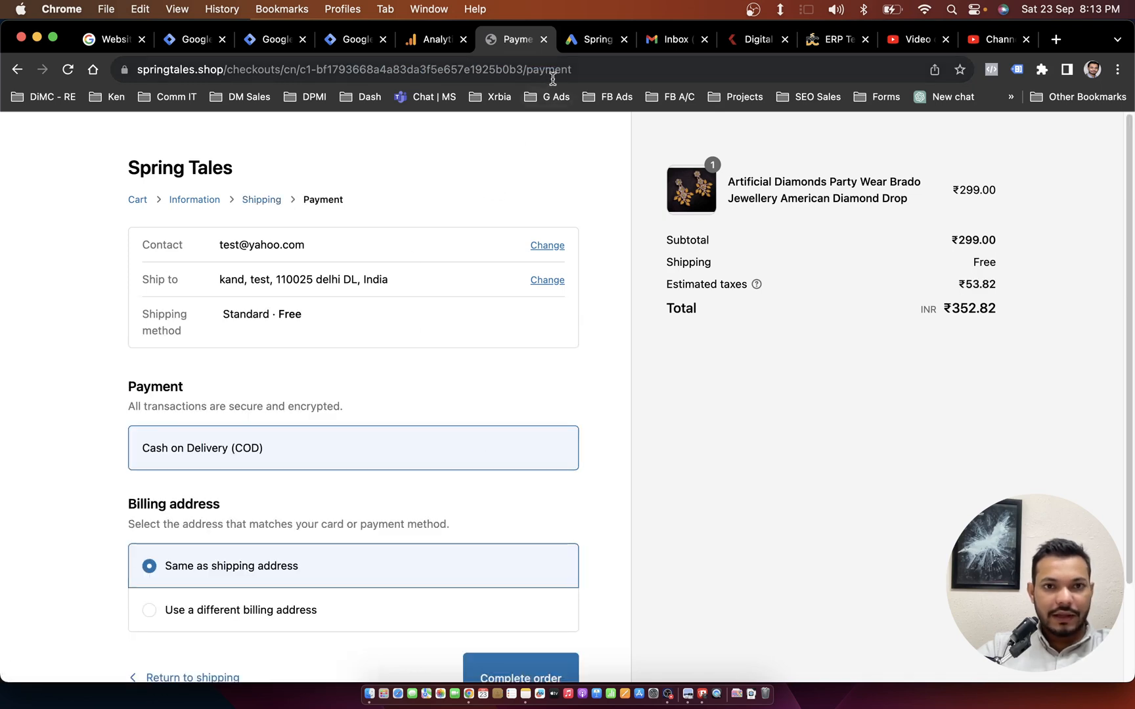
{"action": "scroll", "coordinate": [493, 341], "scroll_direction": "down", "scroll_amount": 3}
{"action": "left_click", "coordinate": [522, 566]}
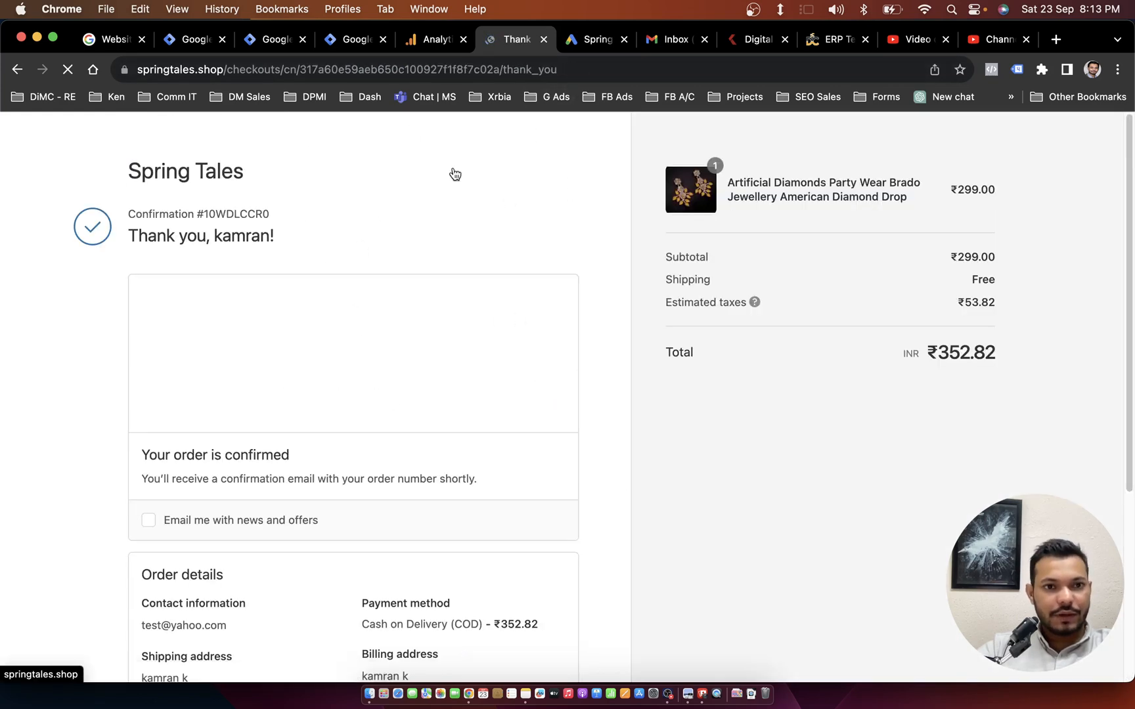
{"action": "left_click_drag", "start_coordinate": [129, 235], "coordinate": [235, 253]}
{"action": "left_click", "coordinate": [401, 241]}
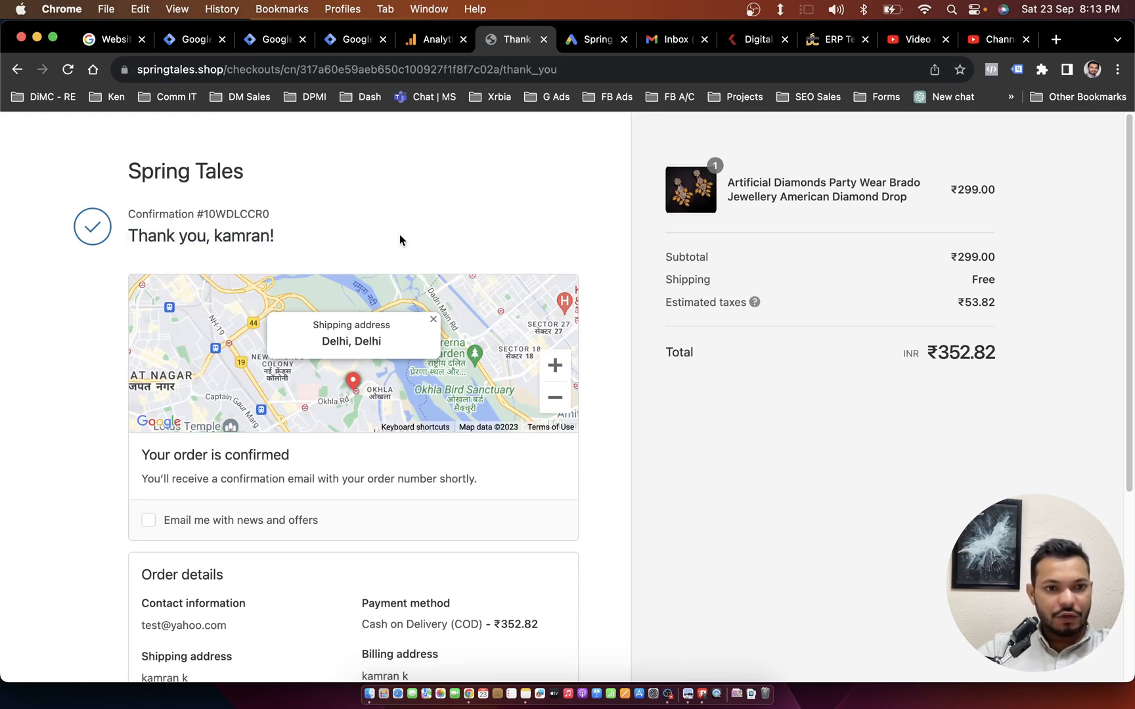
Copy thank_you from the confirmation page's address and enter it as the purchase conversion action's URL in Google Ads.
{"action": "double_click", "coordinate": [531, 68]}
{"action": "key", "text": "super+c"}
{"action": "left_click", "coordinate": [577, 75]}
{"action": "left_click_drag", "start_coordinate": [616, 77], "coordinate": [543, 76]}
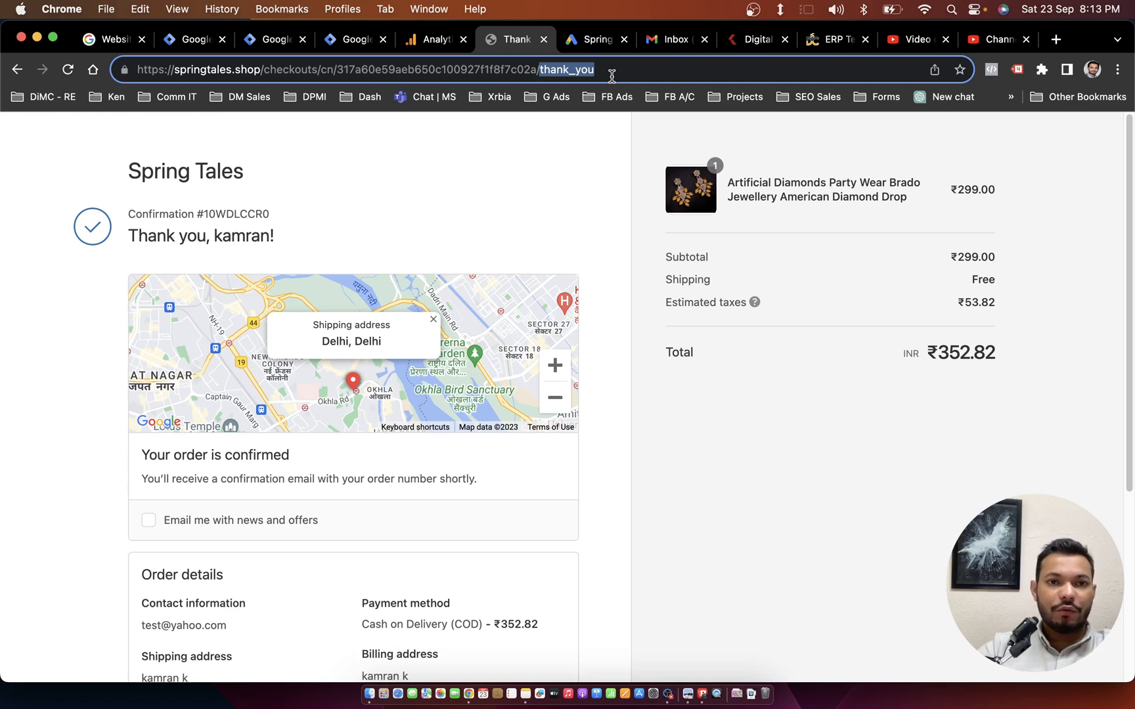
{"action": "left_click", "coordinate": [594, 41]}
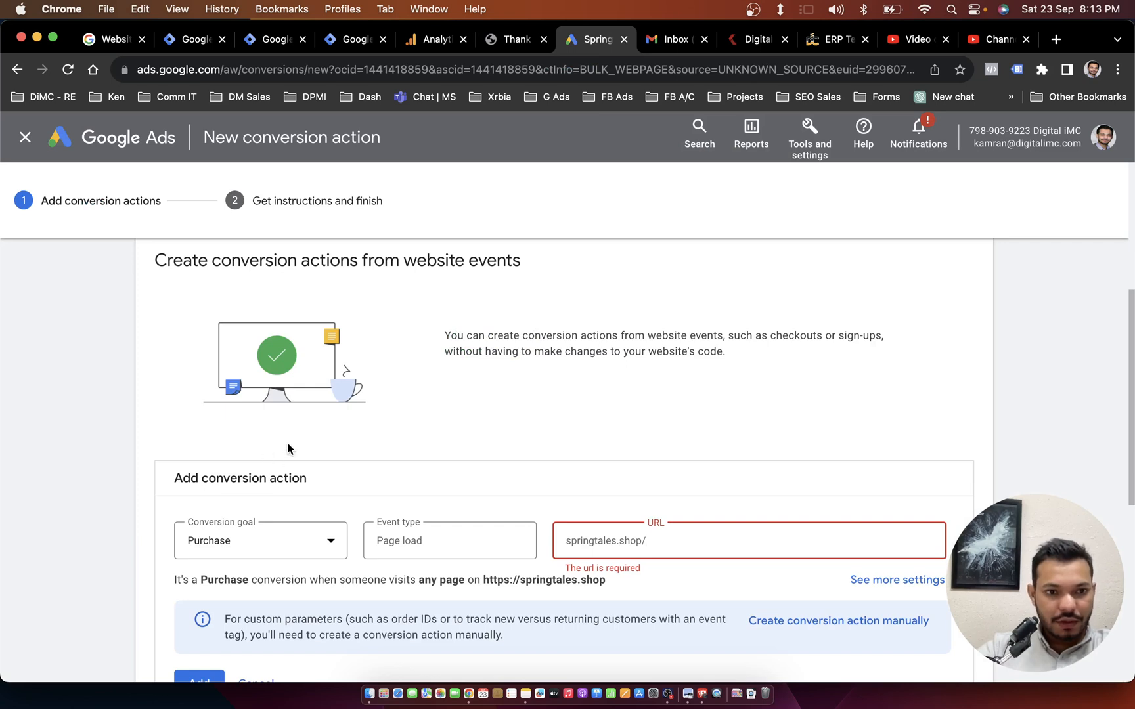
{"action": "scroll", "coordinate": [282, 451], "scroll_direction": "down", "scroll_amount": 2}
{"action": "scroll", "coordinate": [590, 340], "scroll_direction": "up", "scroll_amount": 5}
{"action": "scroll", "coordinate": [542, 307], "scroll_direction": "down", "scroll_amount": 2}
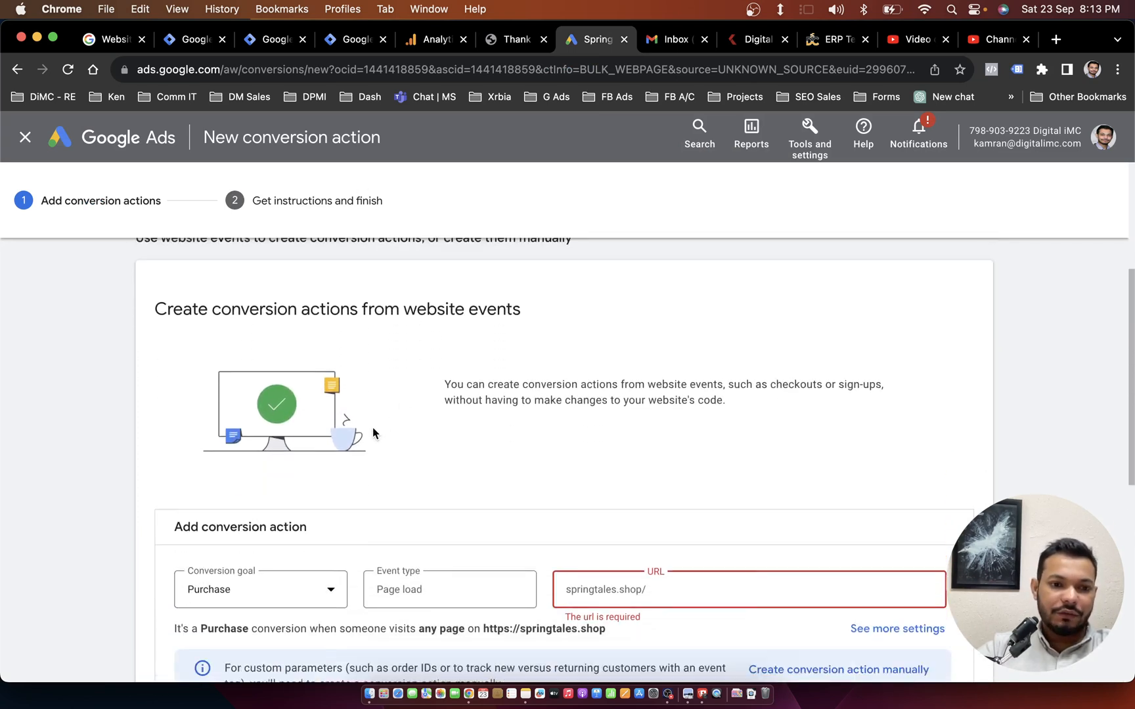
{"action": "scroll", "coordinate": [385, 421], "scroll_direction": "down", "scroll_amount": 3}
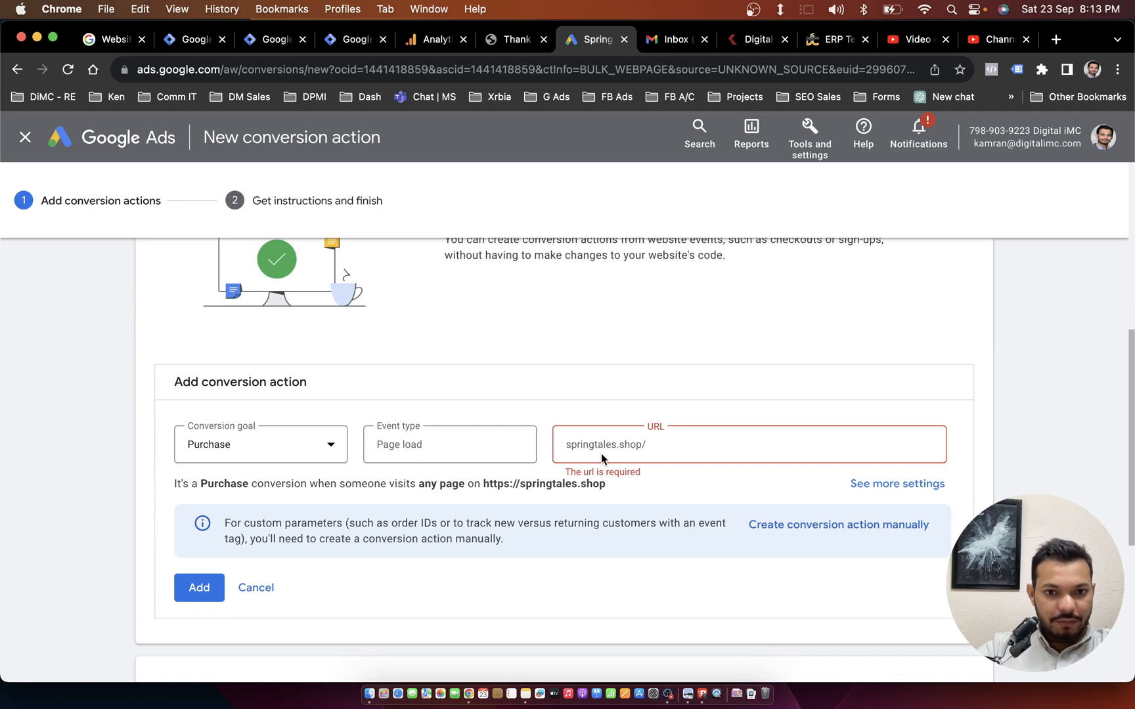
{"action": "left_click", "coordinate": [701, 443]}
{"action": "key", "text": "super+v"}
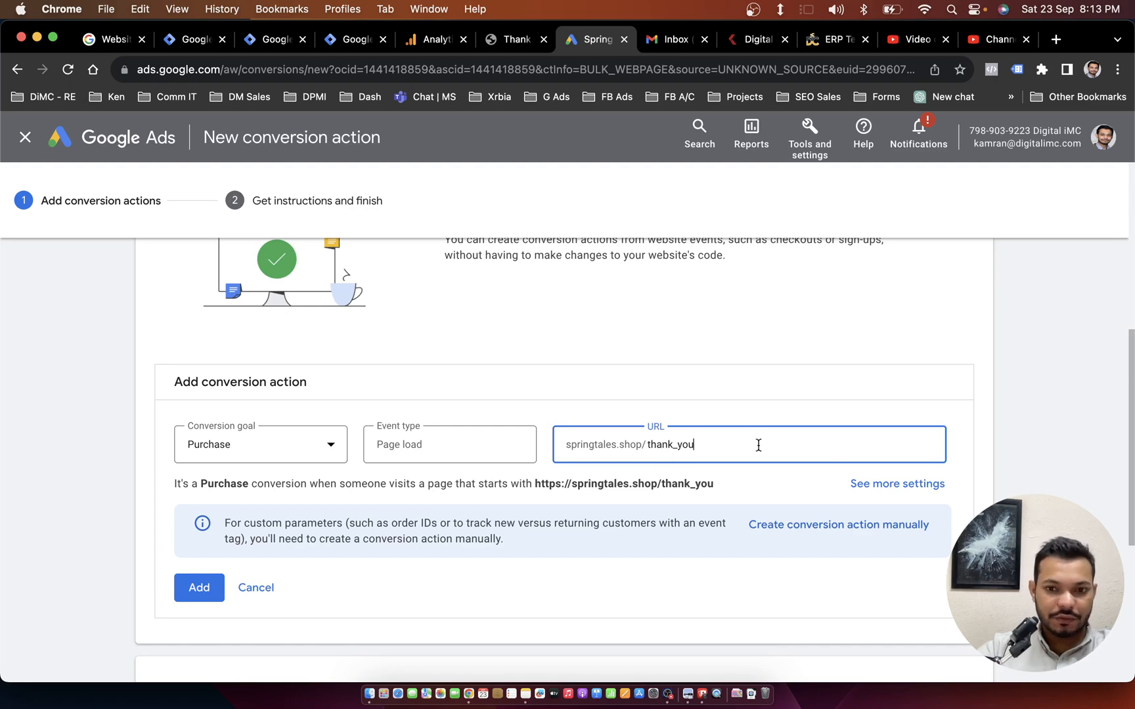
Open the conversion action's additional settings and match page loads when the URL contains thank_you.
{"action": "left_click", "coordinate": [875, 486]}
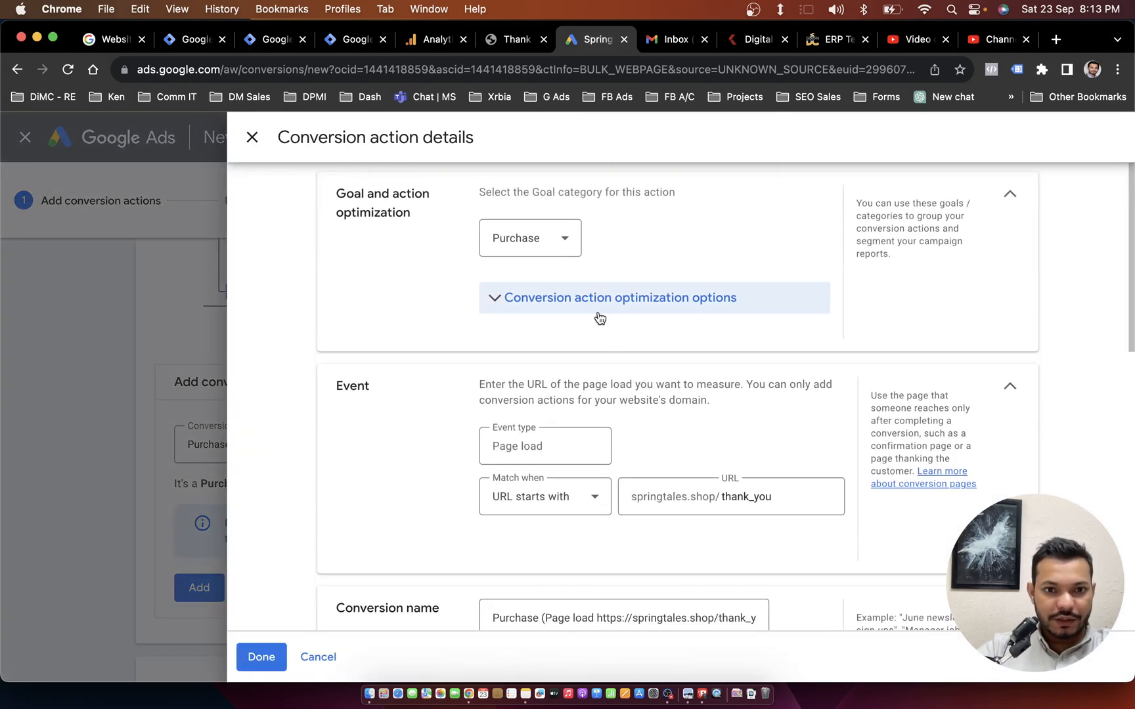
{"action": "left_click", "coordinate": [552, 507]}
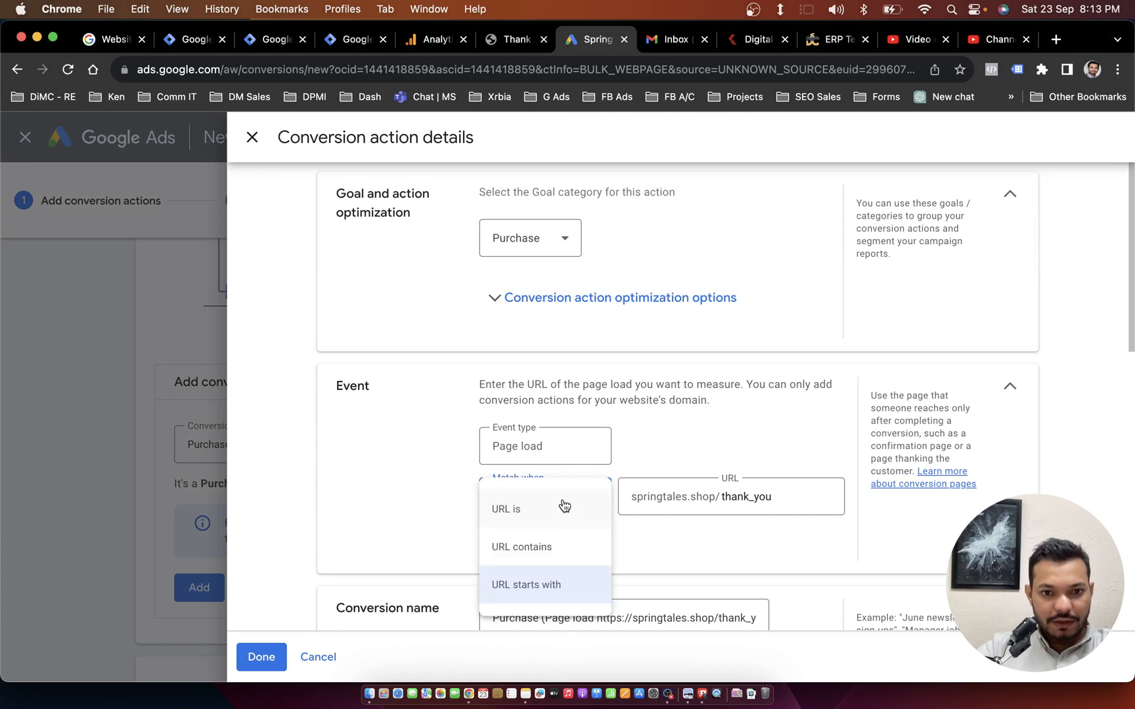
{"action": "left_click", "coordinate": [555, 553]}
{"action": "left_click", "coordinate": [643, 511]}
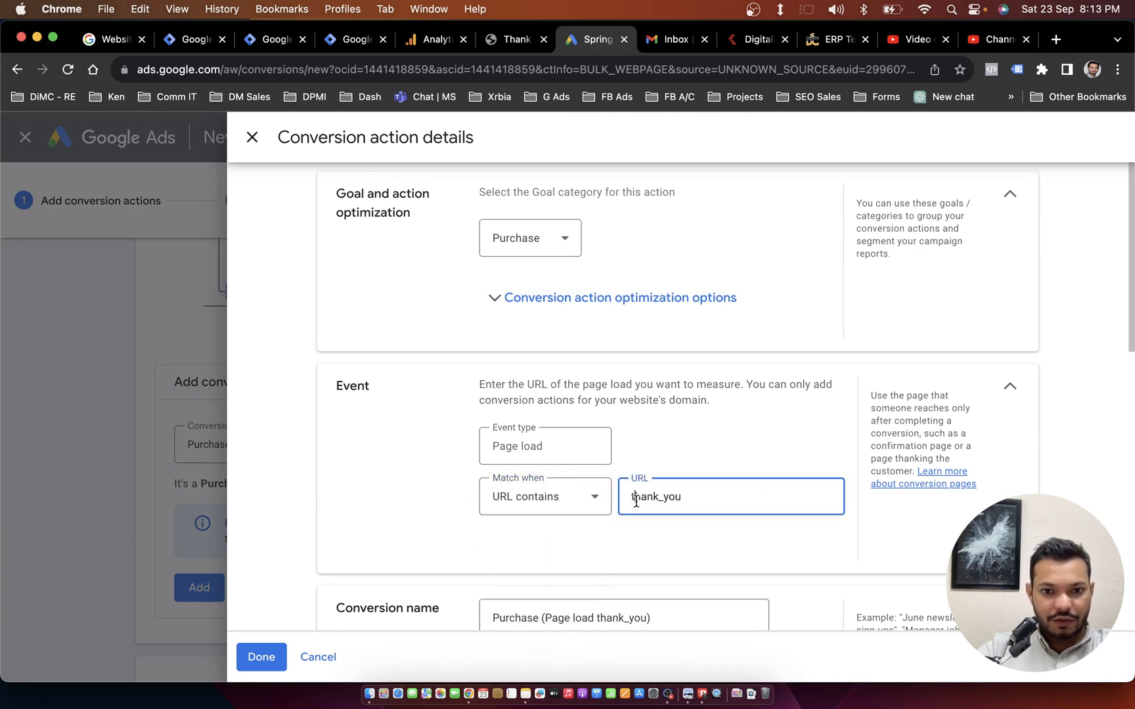
{"action": "left_click", "coordinate": [641, 456]}
Set the conversion value's currency to Indian Rupee (INR ₹).
{"action": "scroll", "coordinate": [627, 499], "scroll_direction": "down", "scroll_amount": 4}
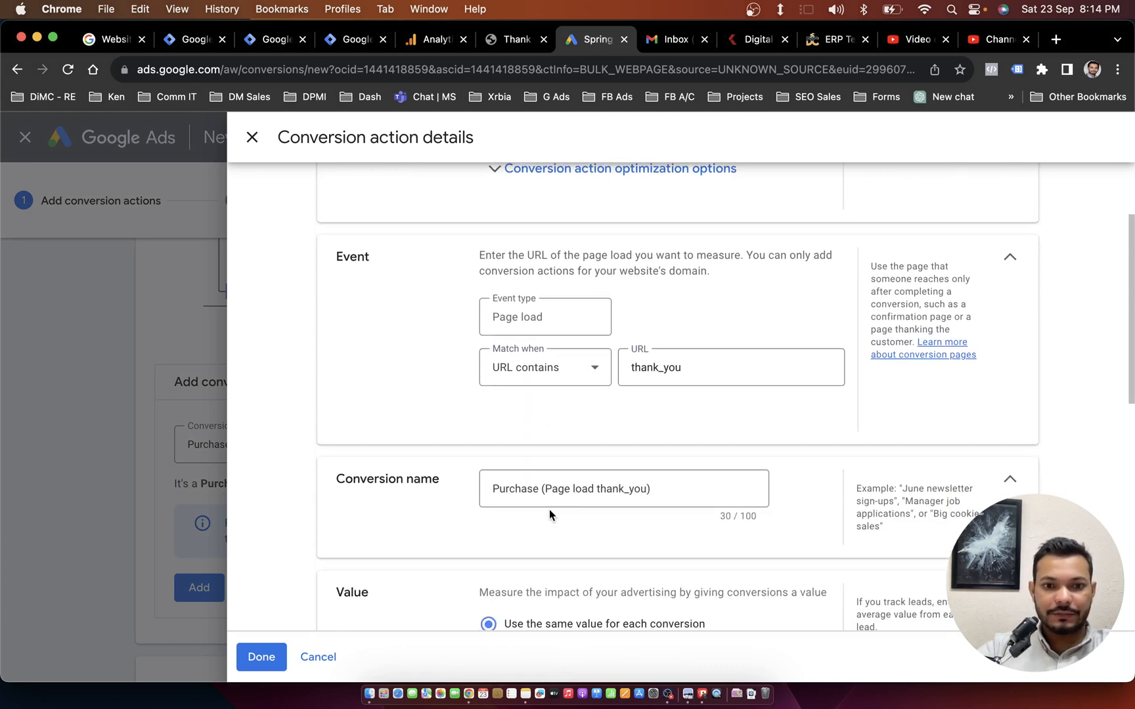
{"action": "scroll", "coordinate": [553, 495], "scroll_direction": "down", "scroll_amount": 4}
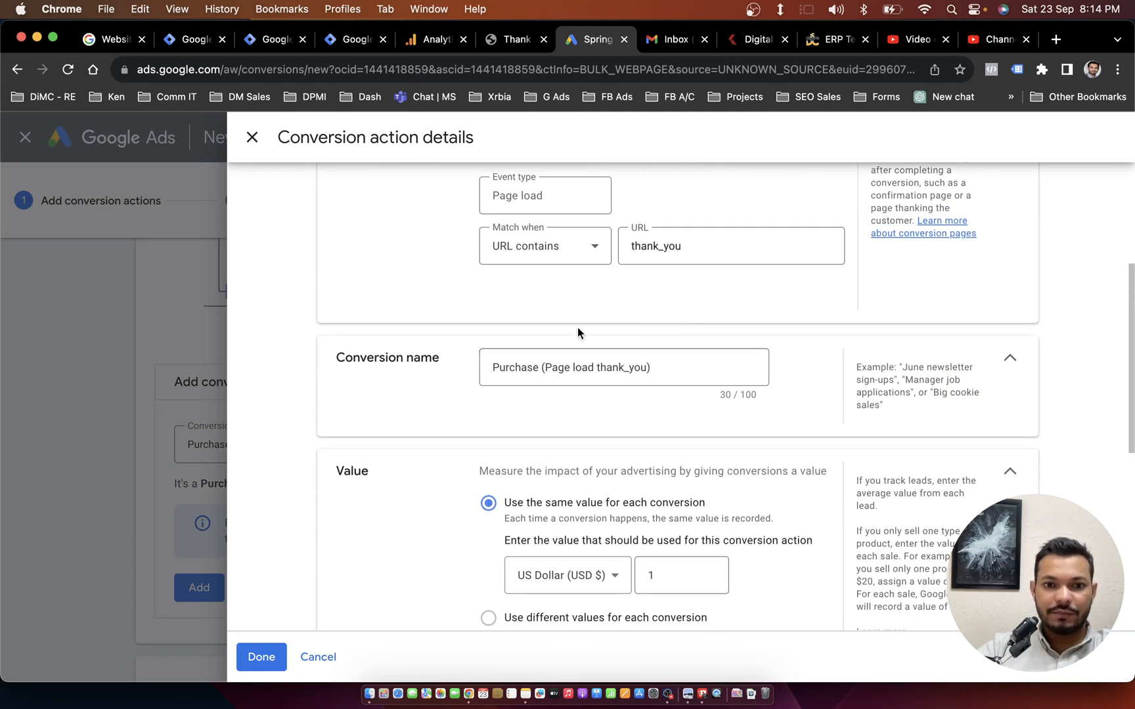
{"action": "scroll", "coordinate": [538, 572], "scroll_direction": "down", "scroll_amount": 1}
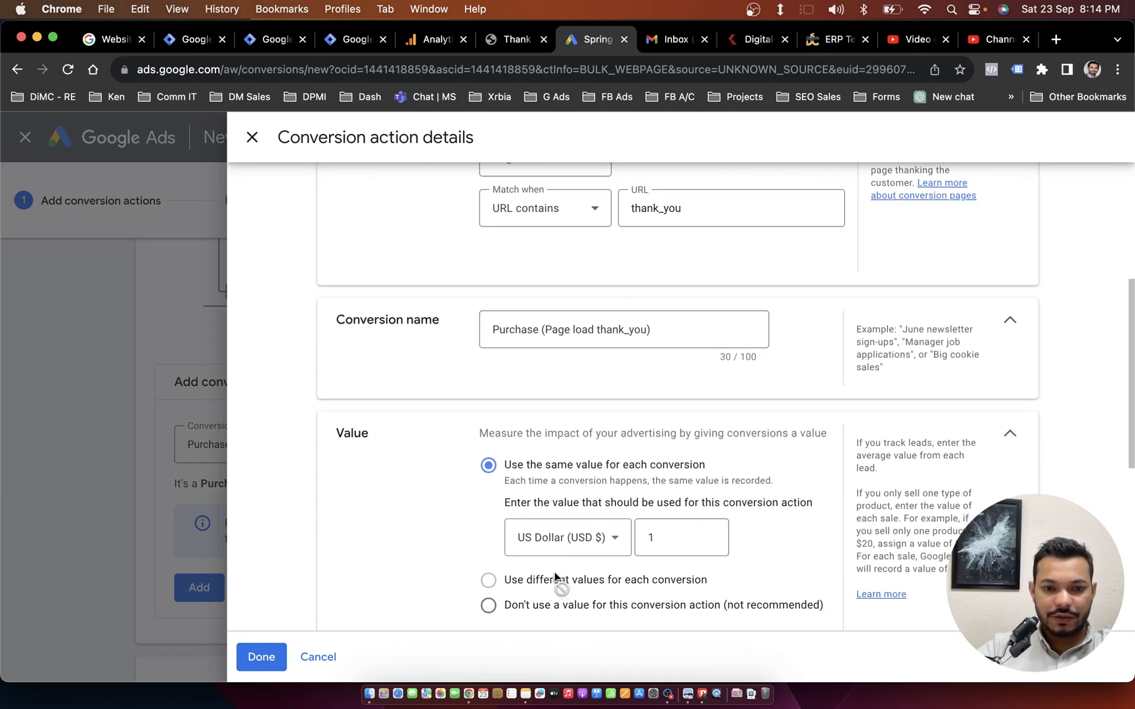
{"action": "left_click", "coordinate": [557, 552]}
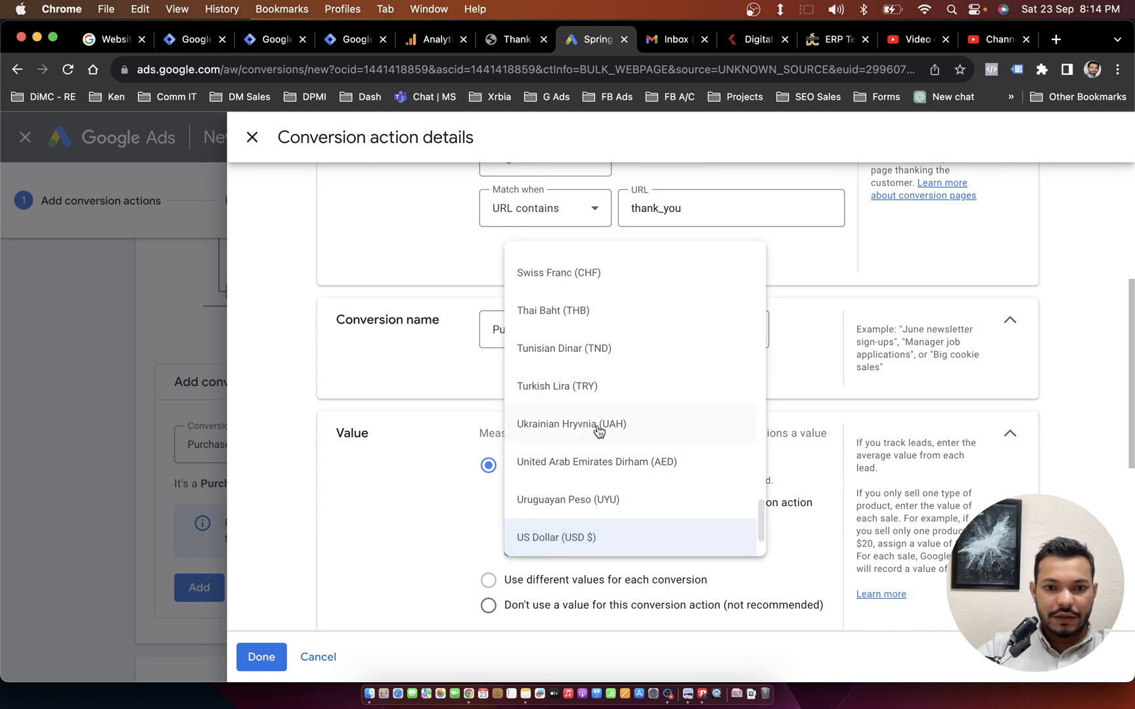
{"action": "scroll", "coordinate": [622, 496], "scroll_direction": "up", "scroll_amount": 10}
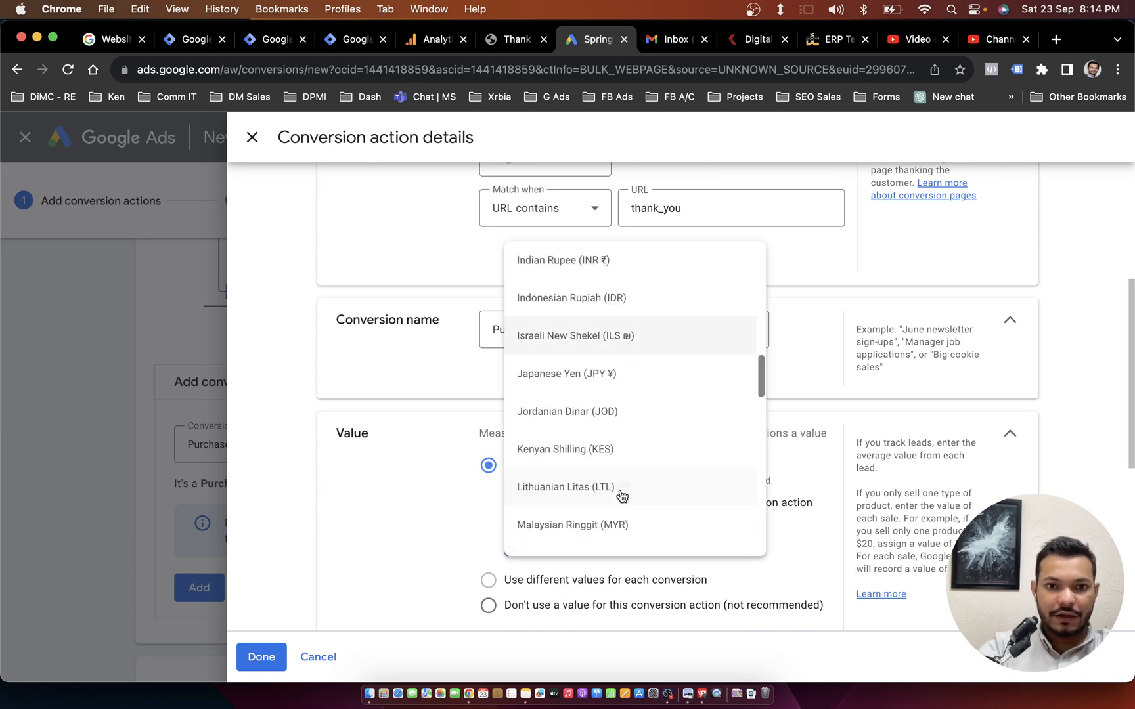
{"action": "left_click", "coordinate": [584, 276]}
{"action": "scroll", "coordinate": [591, 295], "scroll_direction": "down", "scroll_amount": 2}
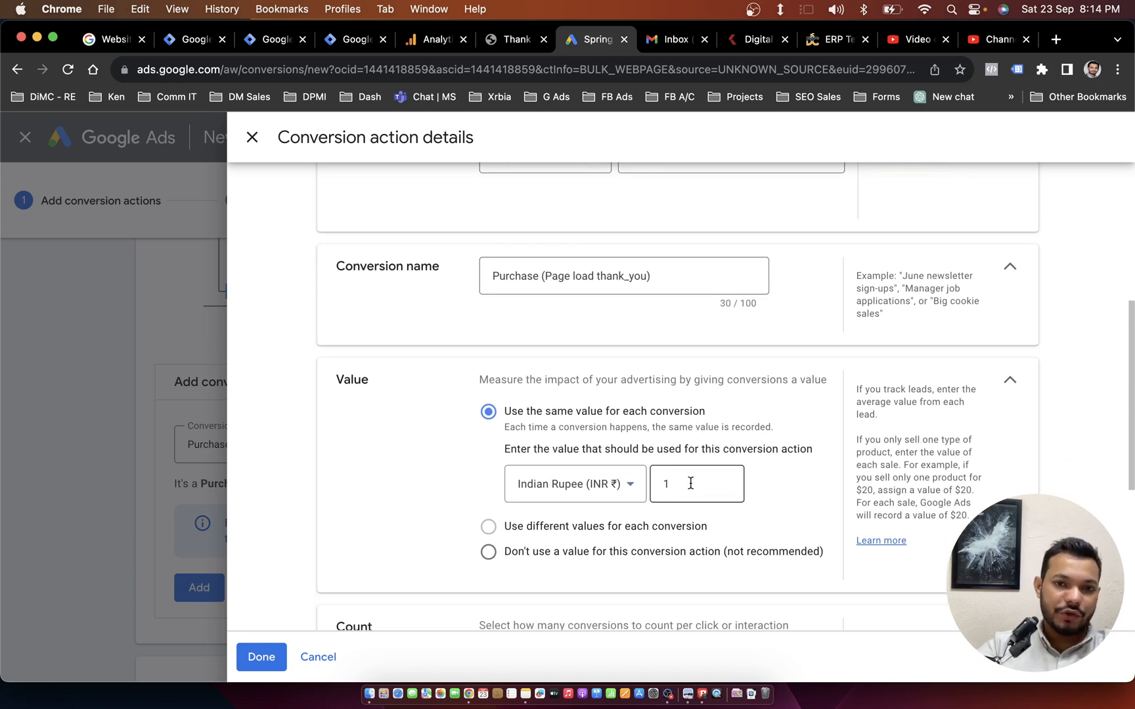
{"action": "key", "text": "ctrl+Left"}
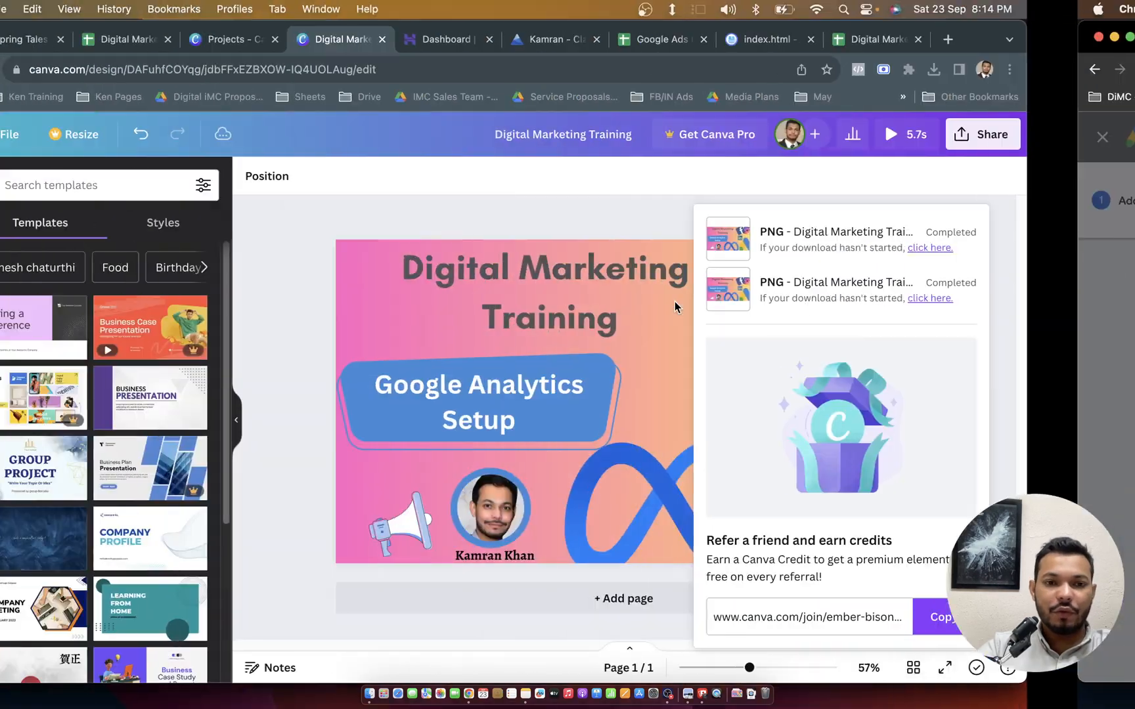
{"action": "key", "text": "ctrl+Right"}
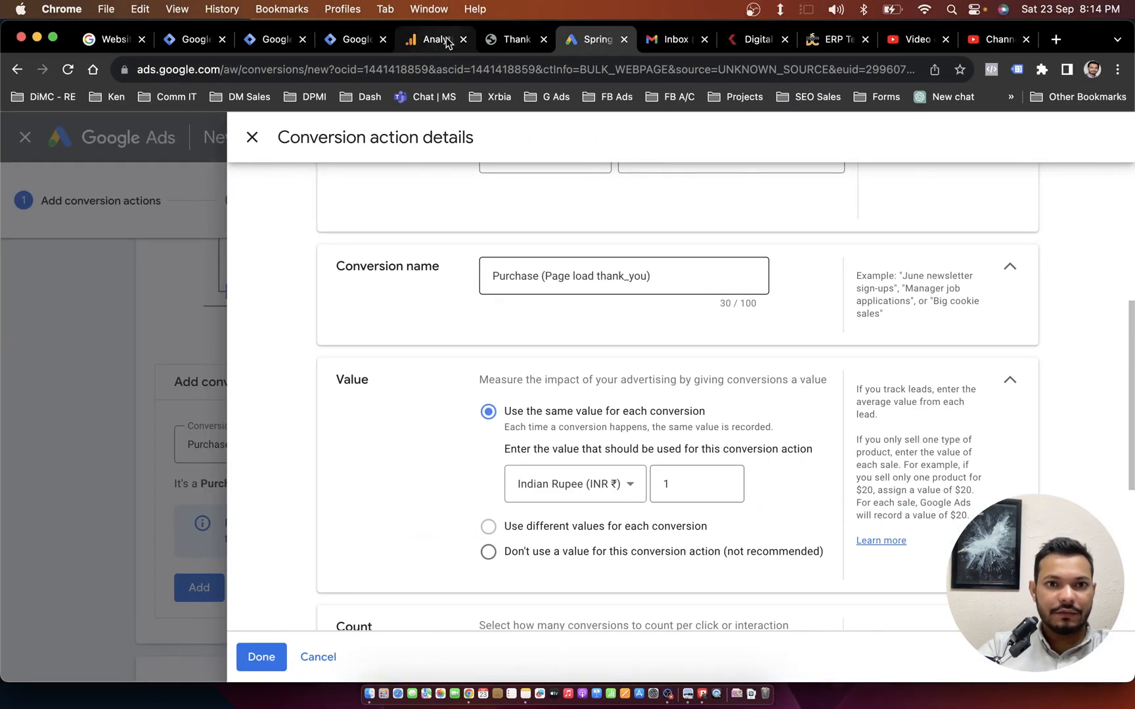
{"action": "left_click", "coordinate": [509, 39]}
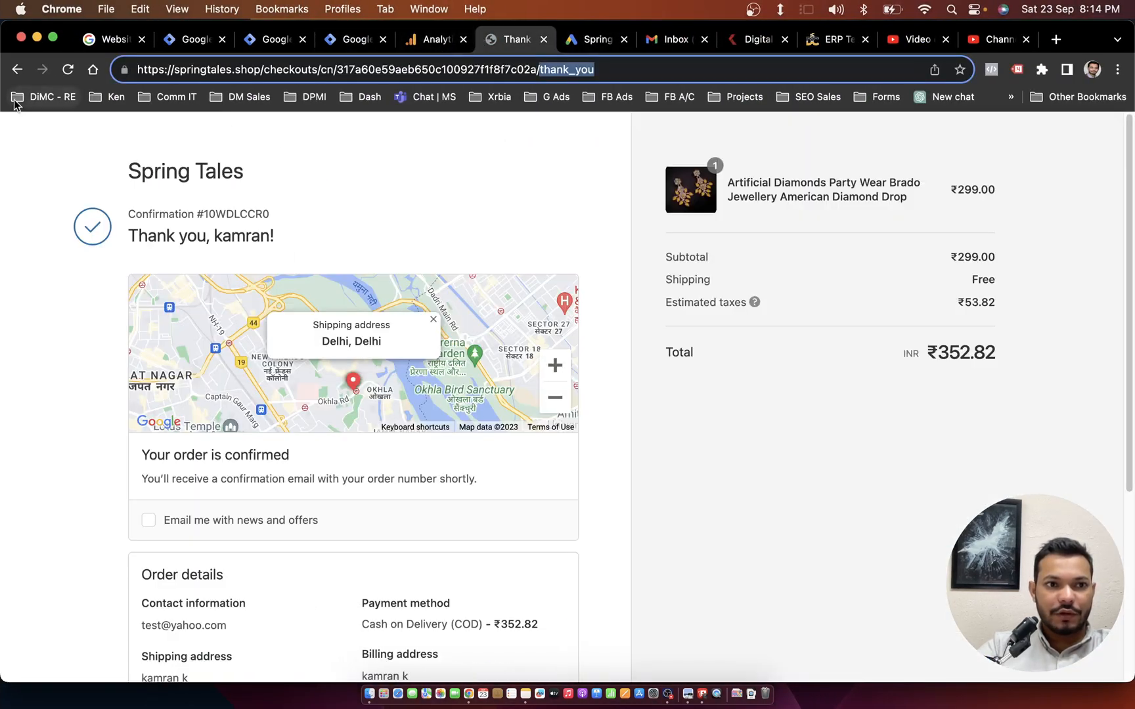
{"action": "left_click", "coordinate": [16, 71]}
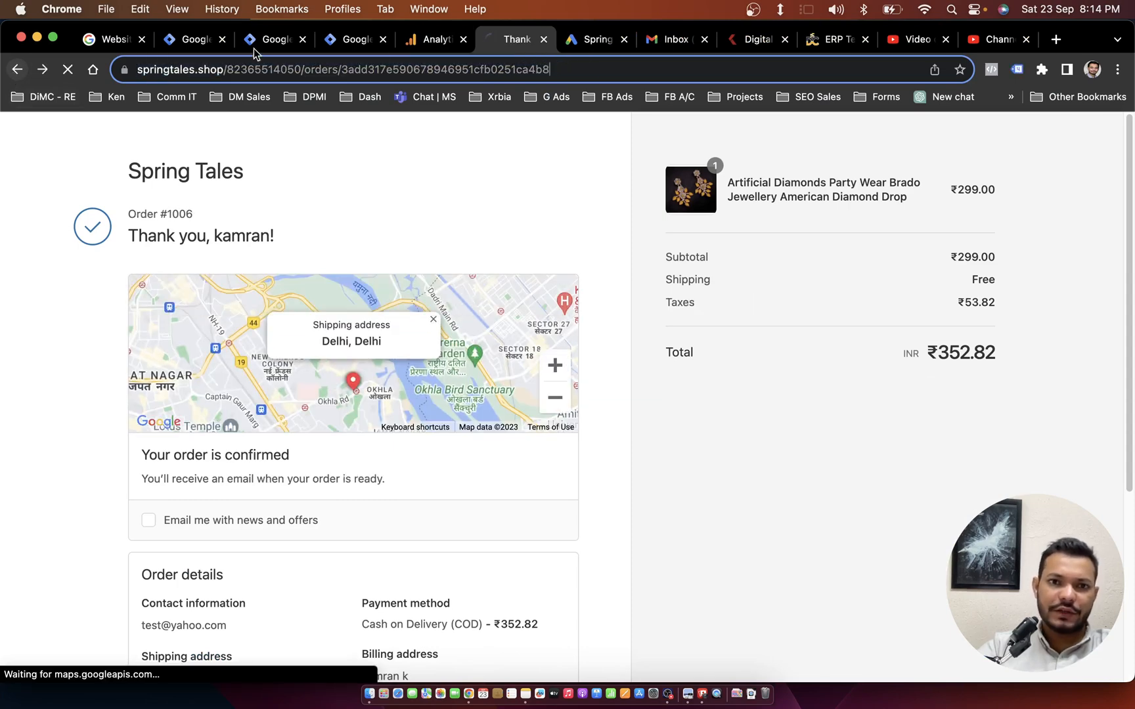
{"action": "left_click", "coordinate": [591, 39]}
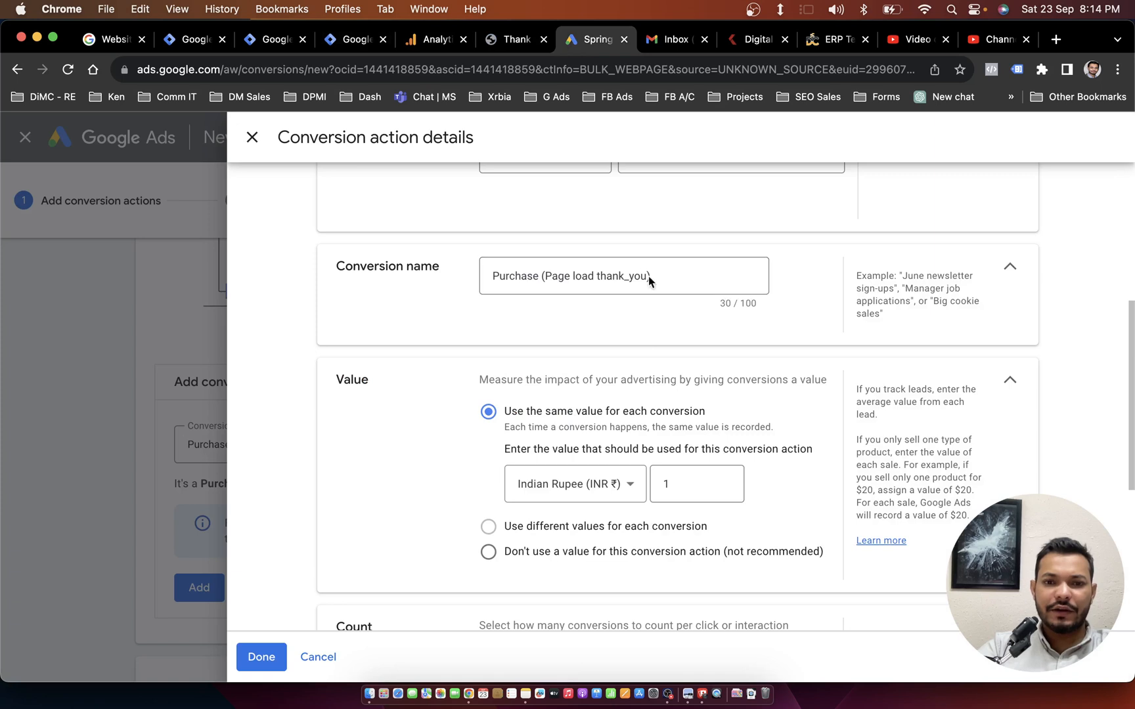
Set the value used for each conversion to 700, review the count and conversion window settings, and save the action details.
{"action": "double_click", "coordinate": [675, 487]}
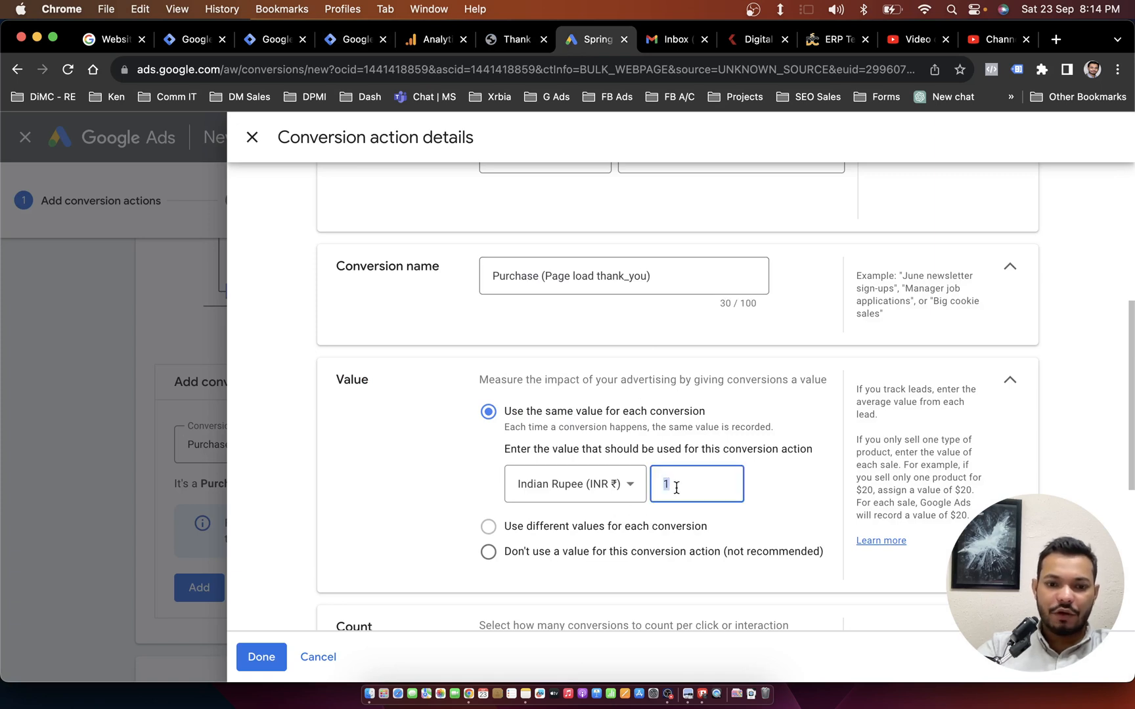
{"action": "type", "text": "7000"}
{"action": "key", "text": "BackSpace"}
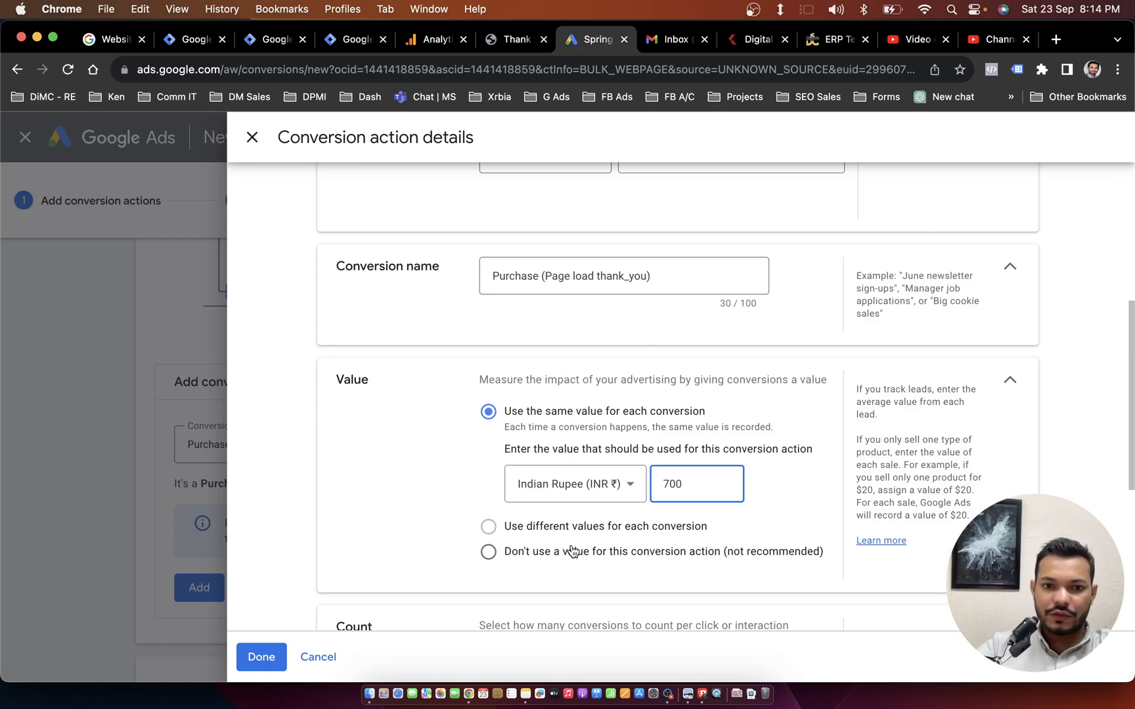
{"action": "scroll", "coordinate": [558, 539], "scroll_direction": "down", "scroll_amount": 5}
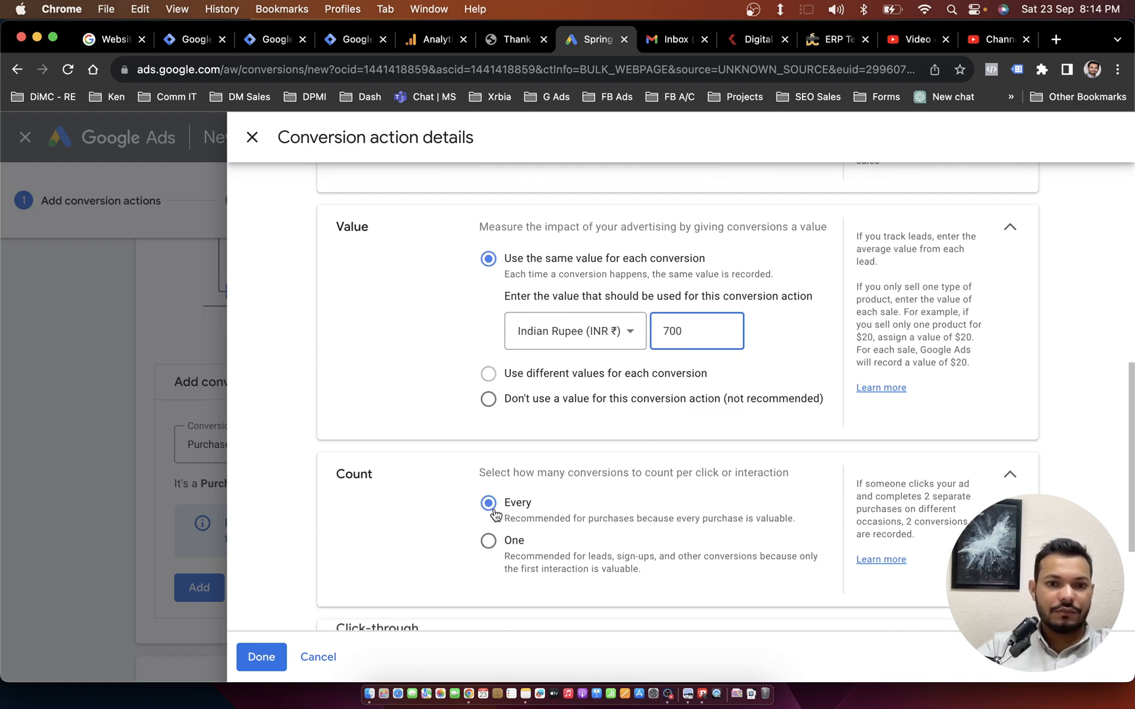
{"action": "left_click", "coordinate": [435, 498]}
{"action": "scroll", "coordinate": [435, 499], "scroll_direction": "down", "scroll_amount": 3}
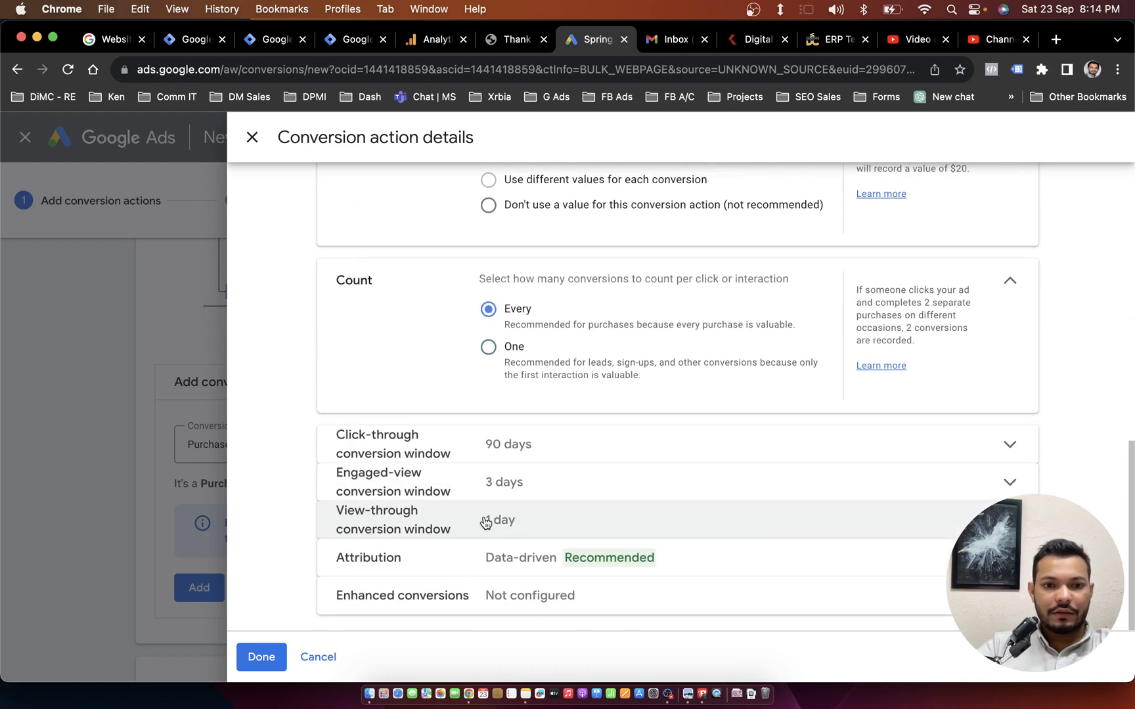
{"action": "left_click", "coordinate": [270, 657]}
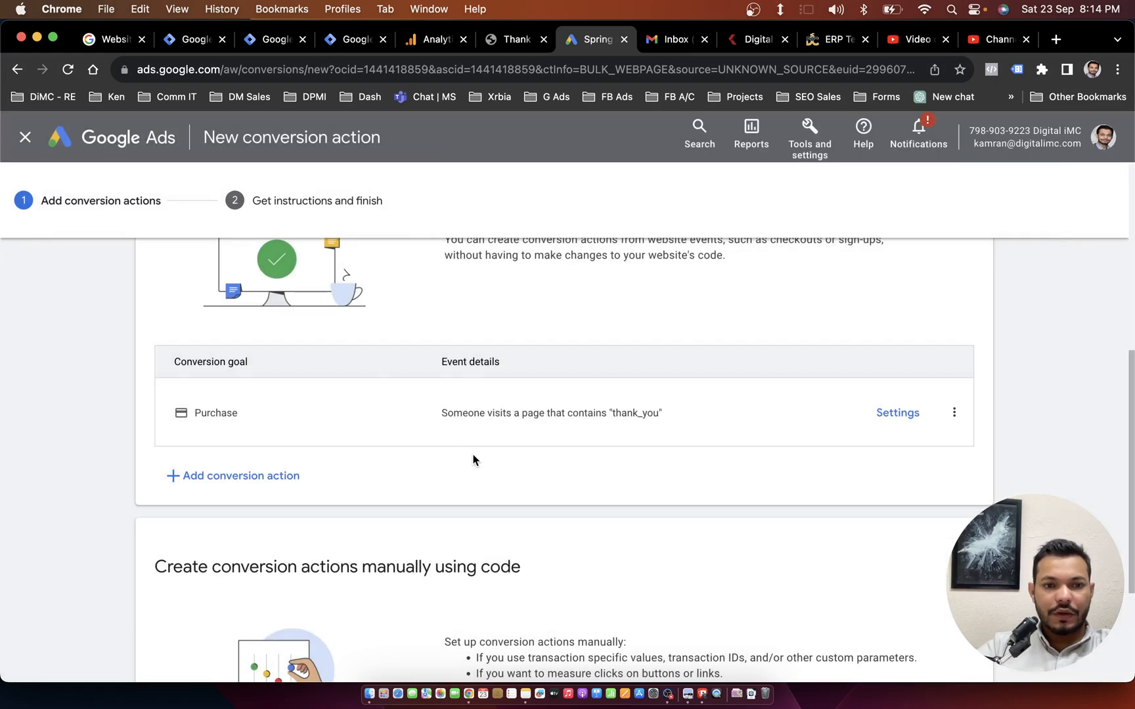
Review the website domain and the added Purchase action, save them, and finish the conversion setup.
{"action": "scroll", "coordinate": [470, 452], "scroll_direction": "down", "scroll_amount": 3}
{"action": "scroll", "coordinate": [348, 565], "scroll_direction": "up", "scroll_amount": 9}
{"action": "scroll", "coordinate": [369, 493], "scroll_direction": "down", "scroll_amount": 6}
{"action": "scroll", "coordinate": [266, 578], "scroll_direction": "up", "scroll_amount": 6}
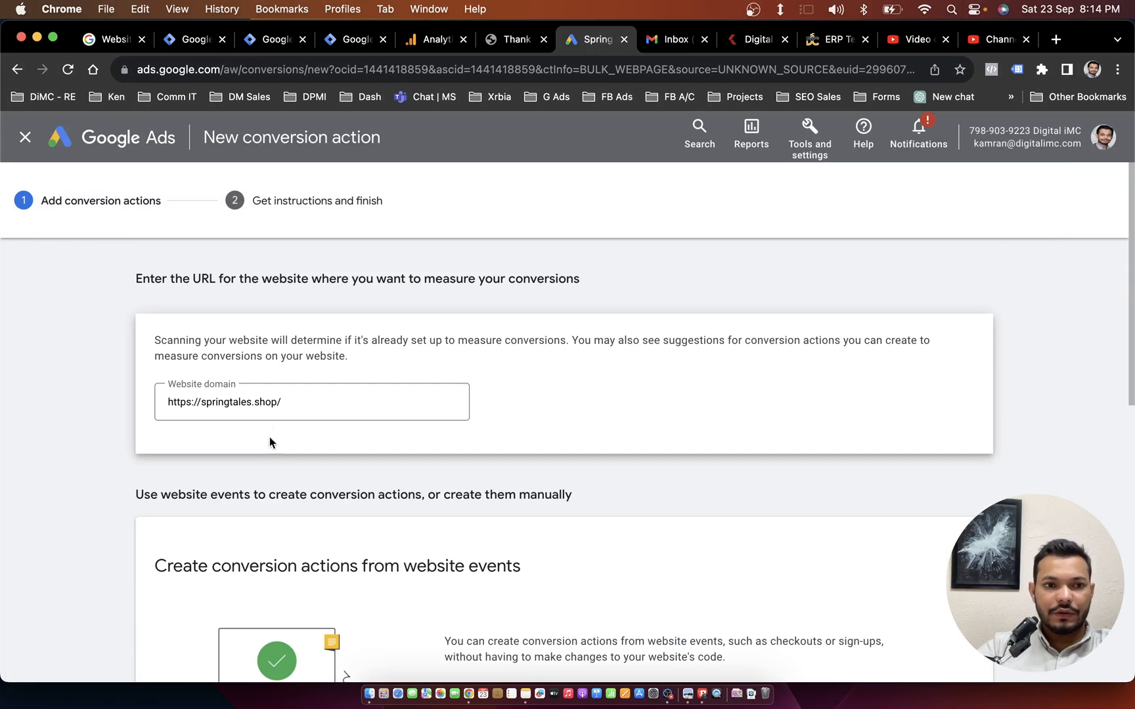
{"action": "left_click", "coordinate": [295, 405]}
{"action": "scroll", "coordinate": [294, 405], "scroll_direction": "down", "scroll_amount": 8}
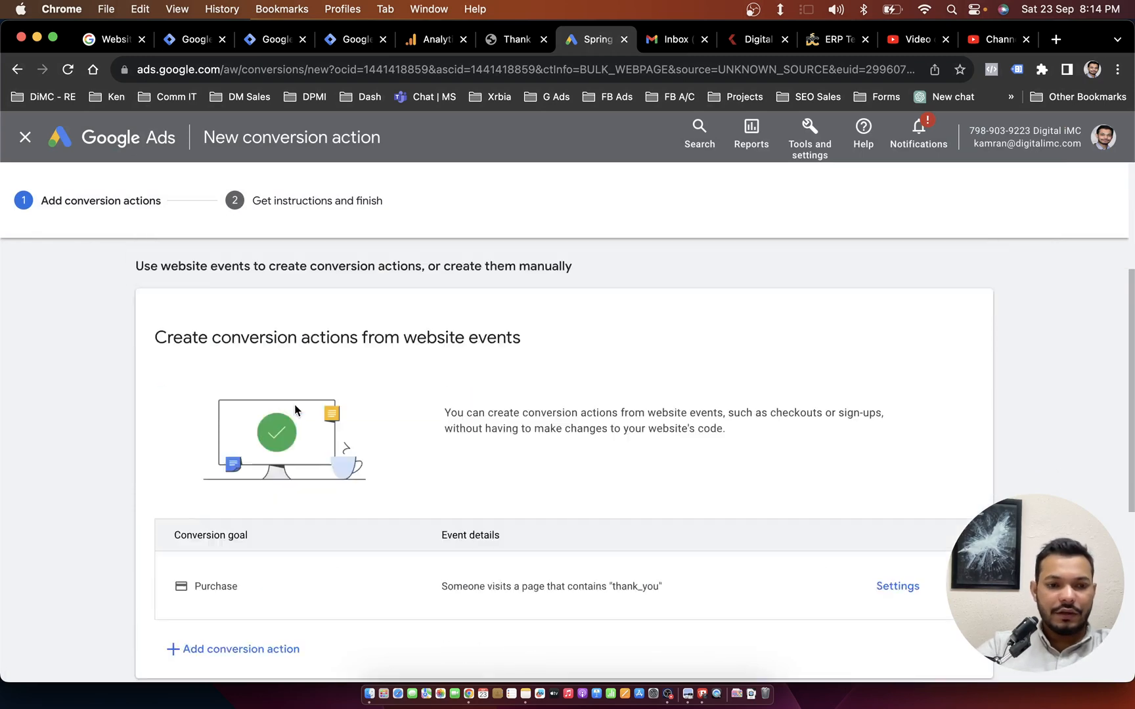
{"action": "left_click", "coordinate": [209, 625]}
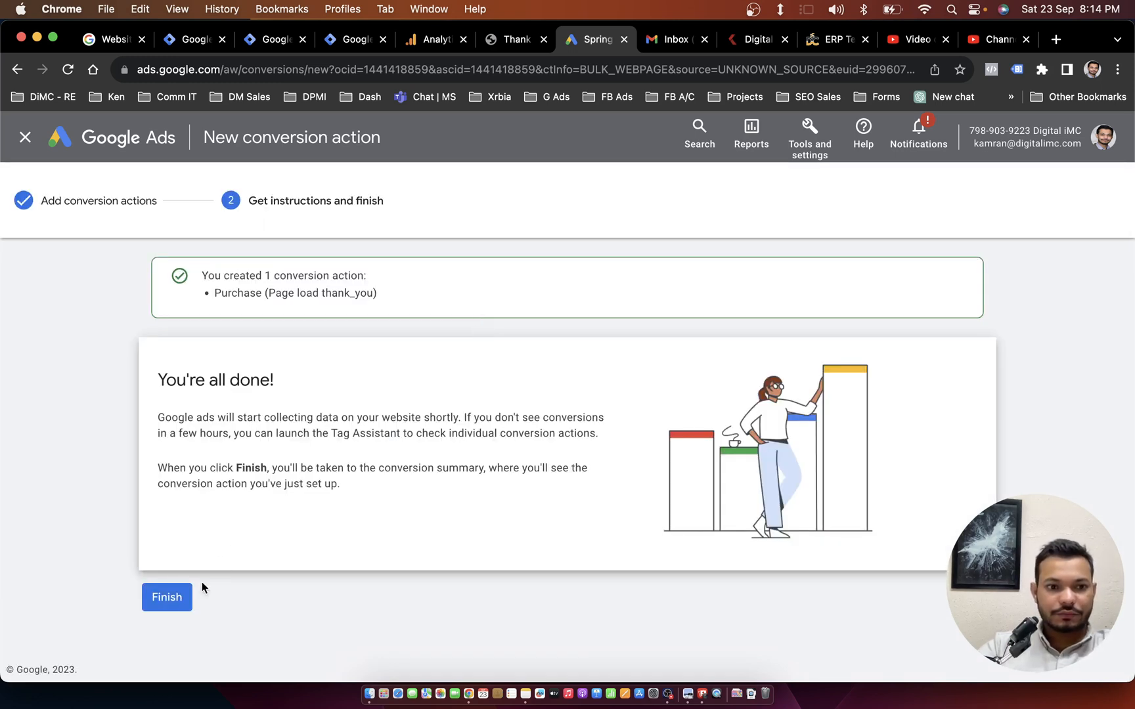
{"action": "left_click", "coordinate": [175, 597]}
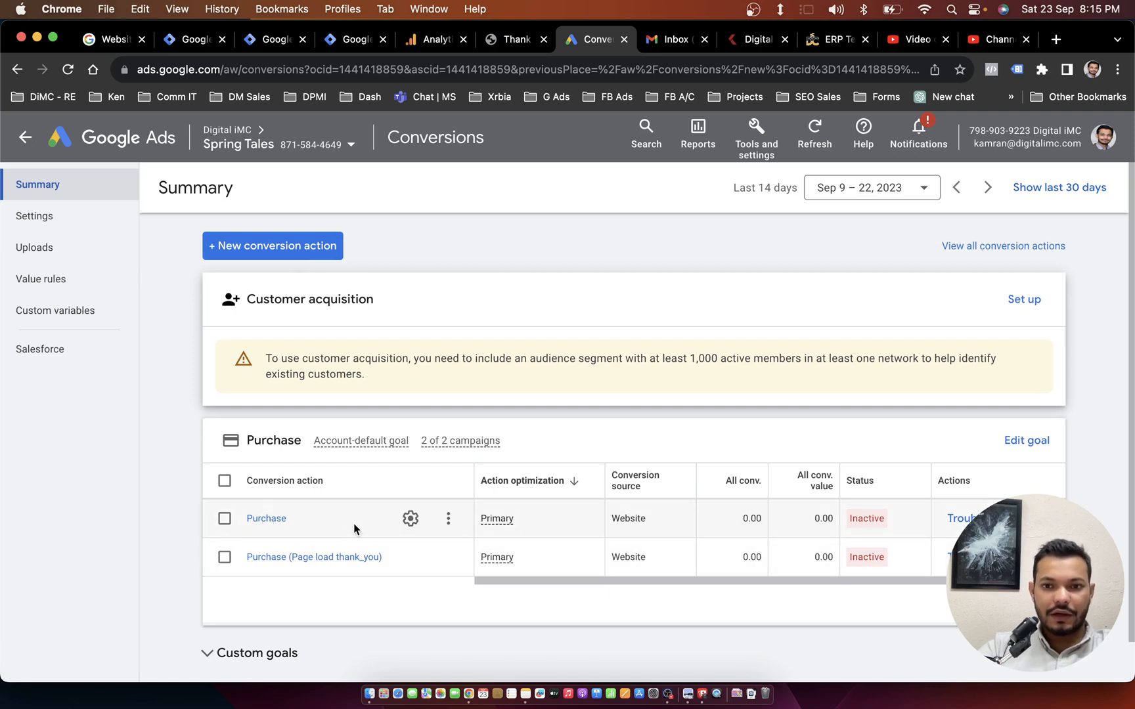
Open the details of the Purchase conversion action and expand its tag setup options.
{"action": "left_click", "coordinate": [266, 518]}
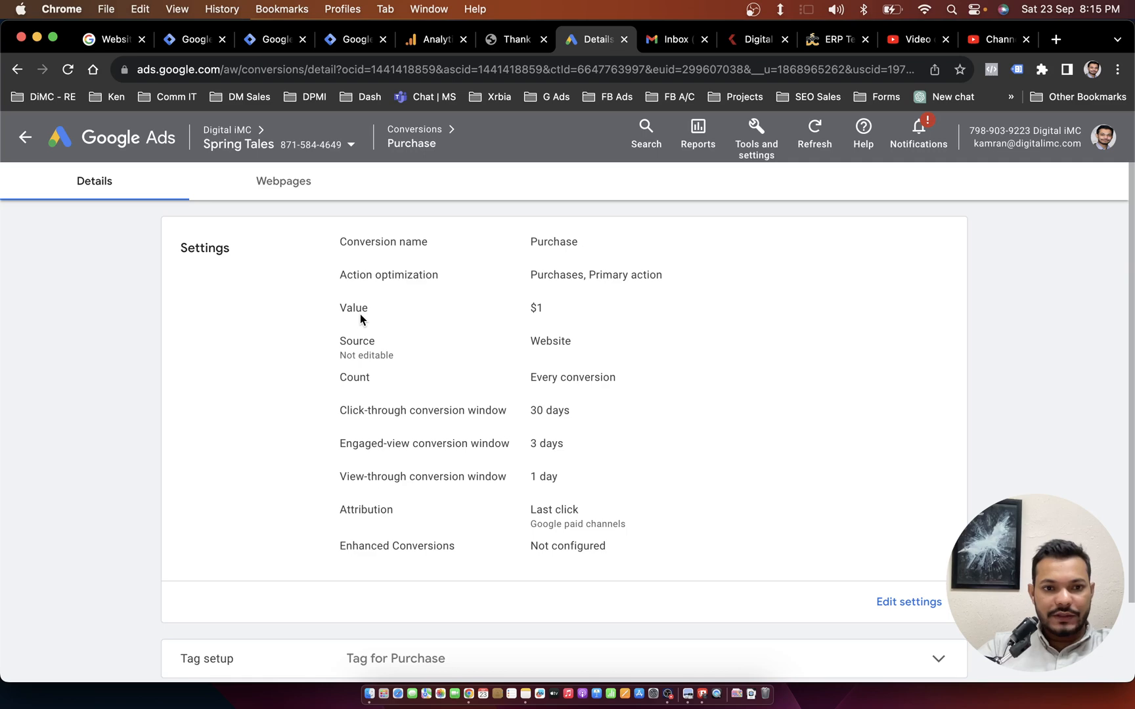
{"action": "scroll", "coordinate": [535, 401], "scroll_direction": "down", "scroll_amount": 3}
{"action": "left_click", "coordinate": [499, 562]}
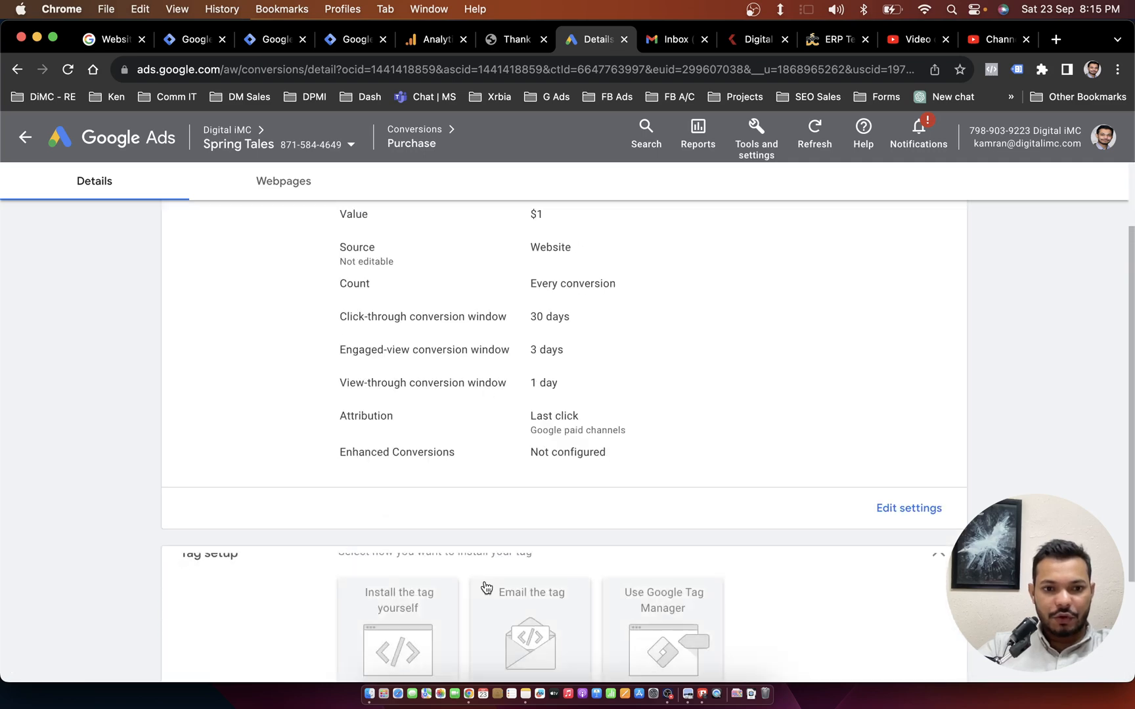
Examine the instructions, Google tag code and event snippet given for installing the Purchase tag yourself.
{"action": "scroll", "coordinate": [550, 416], "scroll_direction": "down", "scroll_amount": 1}
{"action": "scroll", "coordinate": [550, 416], "scroll_direction": "down", "scroll_amount": 2}
{"action": "left_click", "coordinate": [420, 473]}
{"action": "scroll", "coordinate": [449, 494], "scroll_direction": "down", "scroll_amount": 10}
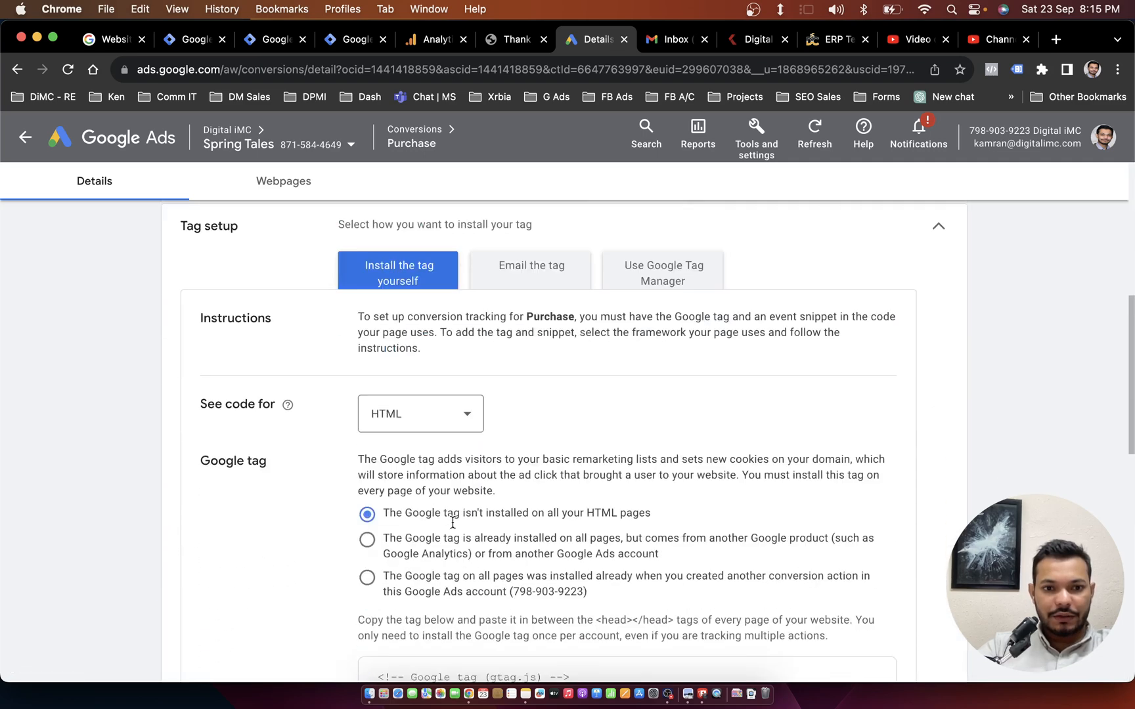
{"action": "scroll", "coordinate": [449, 494], "scroll_direction": "up", "scroll_amount": 2}
{"action": "scroll", "coordinate": [532, 443], "scroll_direction": "down", "scroll_amount": 3}
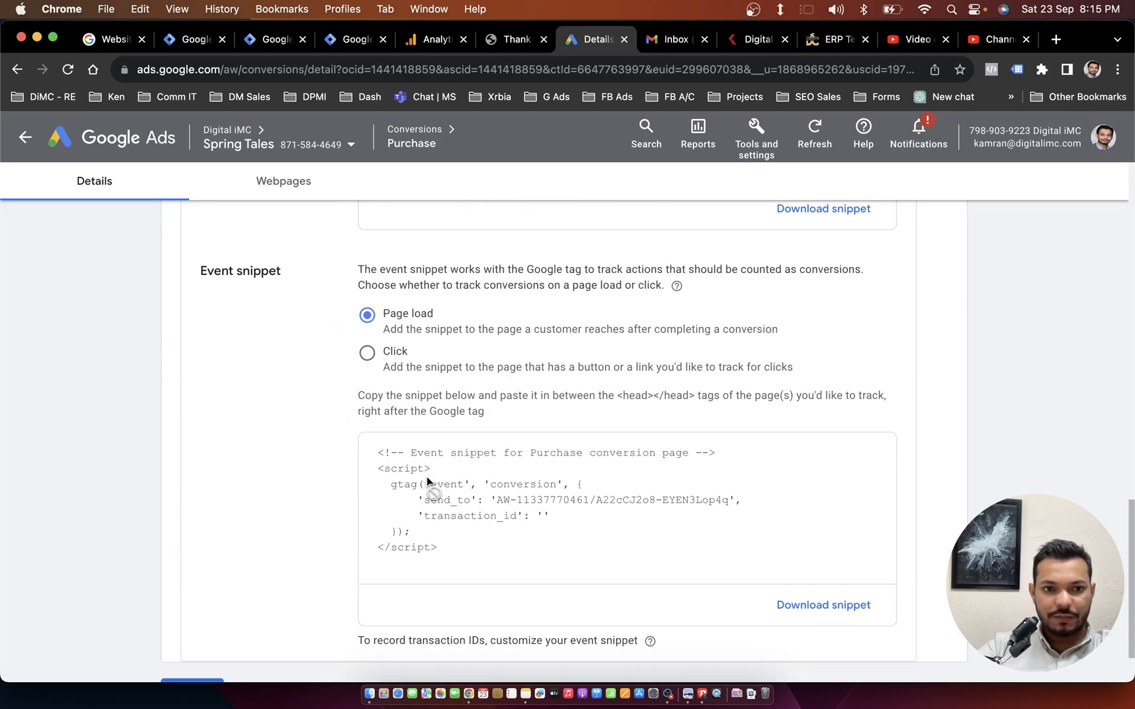
{"action": "scroll", "coordinate": [420, 440], "scroll_direction": "up", "scroll_amount": 5}
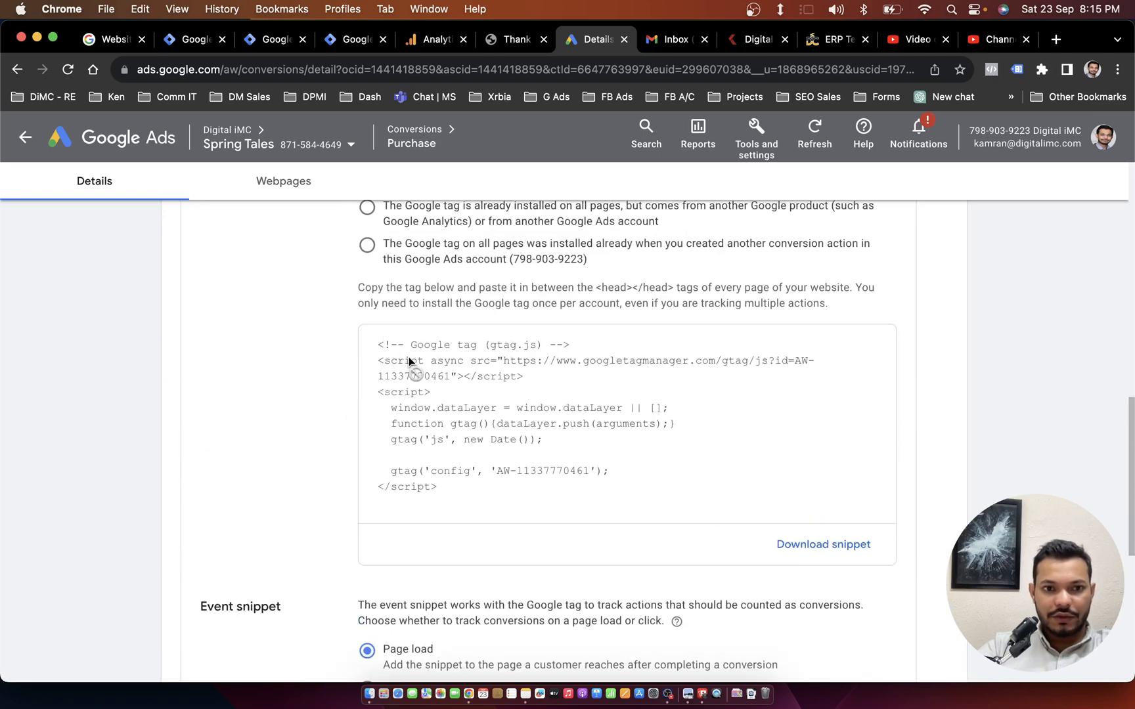
{"action": "scroll", "coordinate": [407, 362], "scroll_direction": "up", "scroll_amount": 2}
{"action": "scroll", "coordinate": [464, 495], "scroll_direction": "down", "scroll_amount": 7}
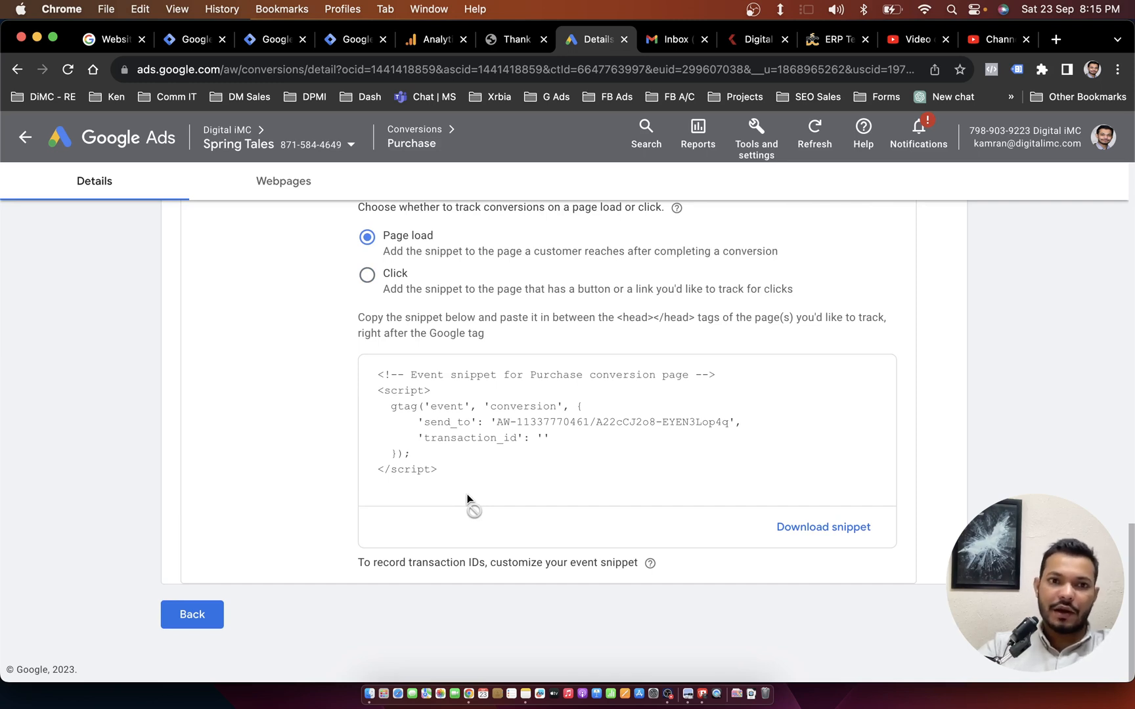
{"action": "scroll", "coordinate": [467, 499], "scroll_direction": "up", "scroll_amount": 6}
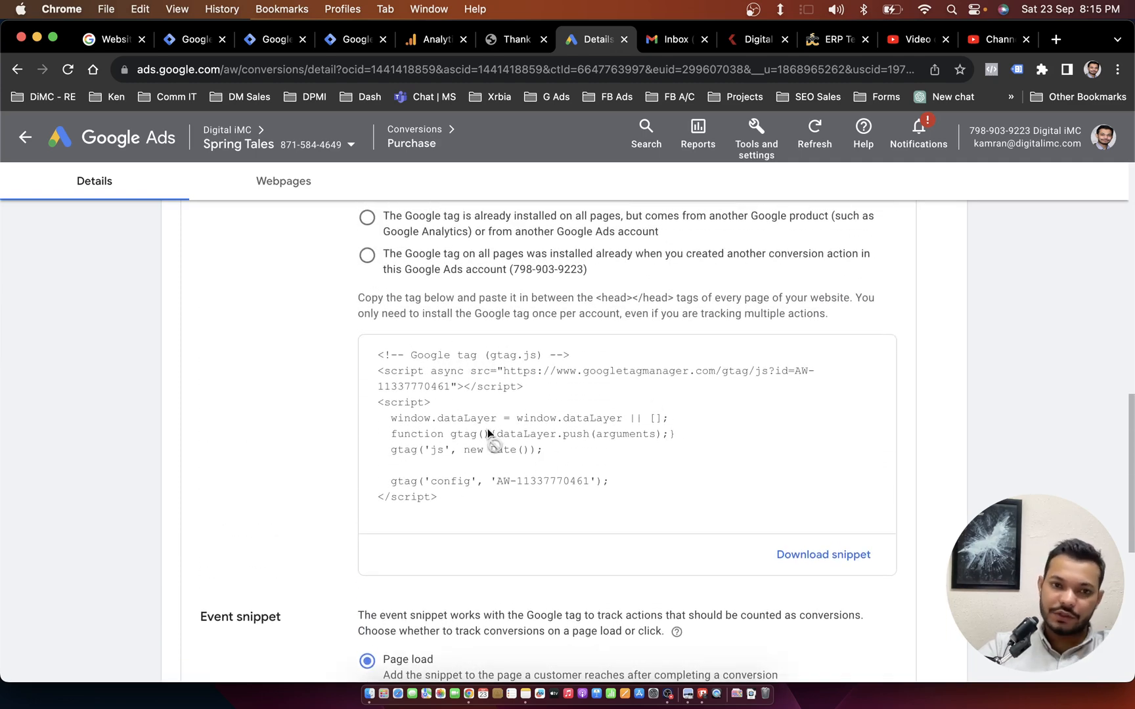
{"action": "scroll", "coordinate": [488, 428], "scroll_direction": "down", "scroll_amount": 2}
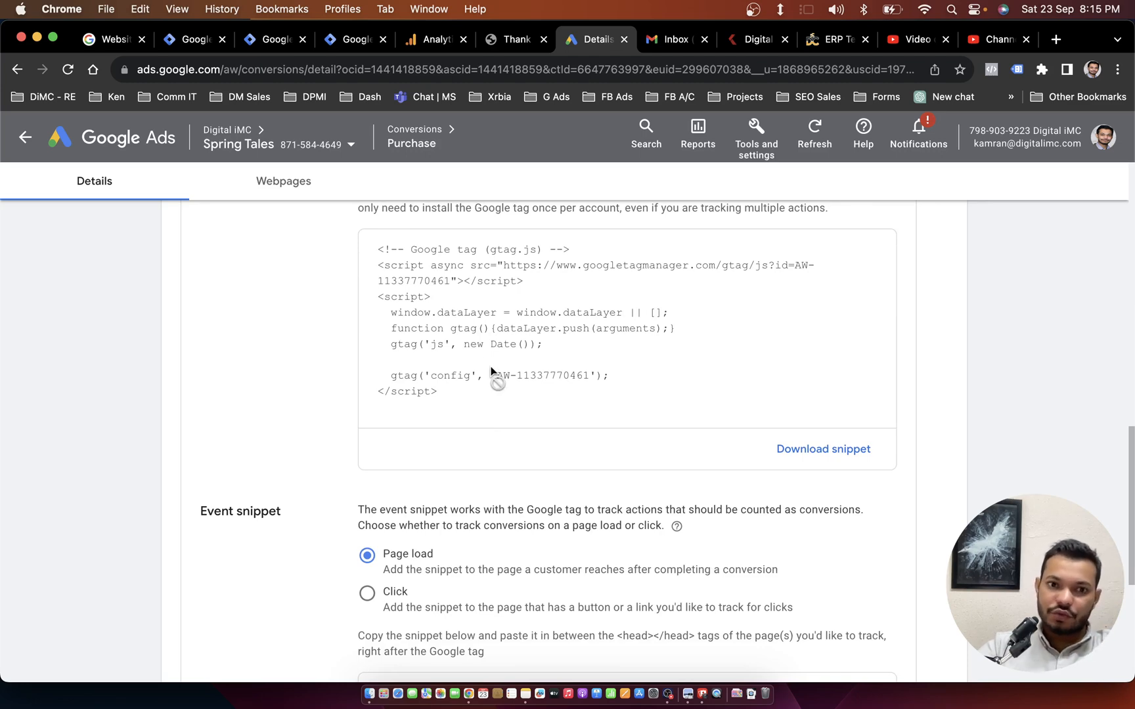
{"action": "scroll", "coordinate": [447, 302], "scroll_direction": "down", "scroll_amount": 5}
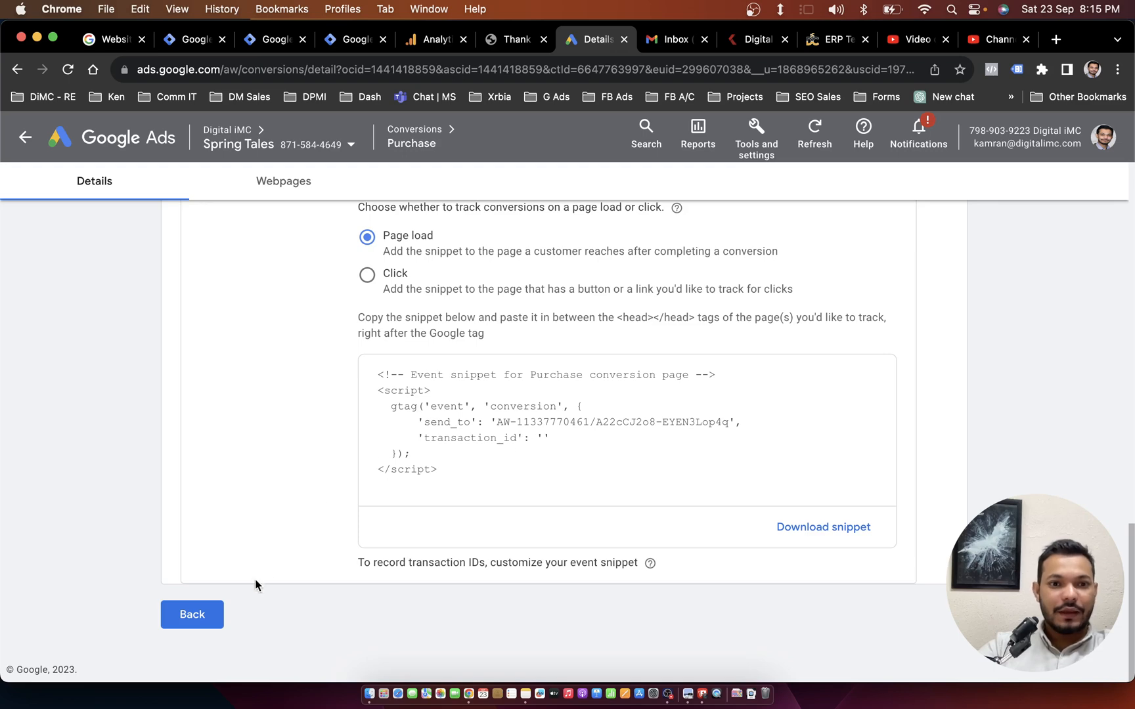
Change the tag setup method to Google Tag Manager and locate the Purchase action's conversion ID and label.
{"action": "scroll", "coordinate": [400, 466], "scroll_direction": "up", "scroll_amount": 15}
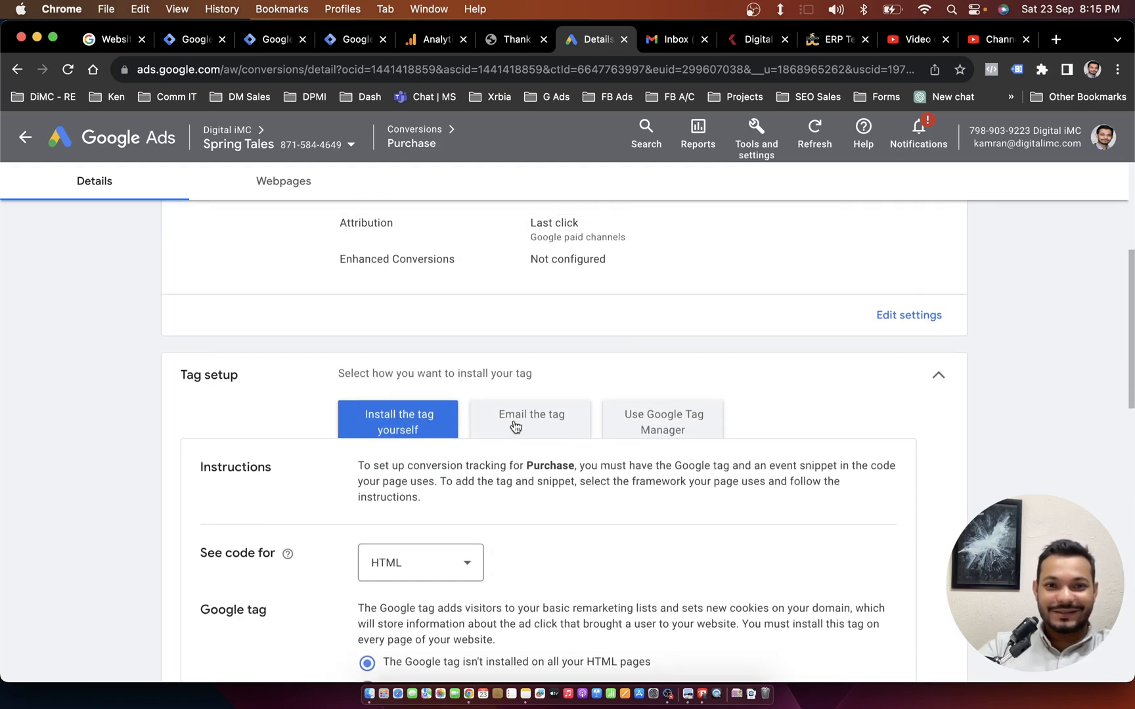
{"action": "left_click", "coordinate": [624, 434]}
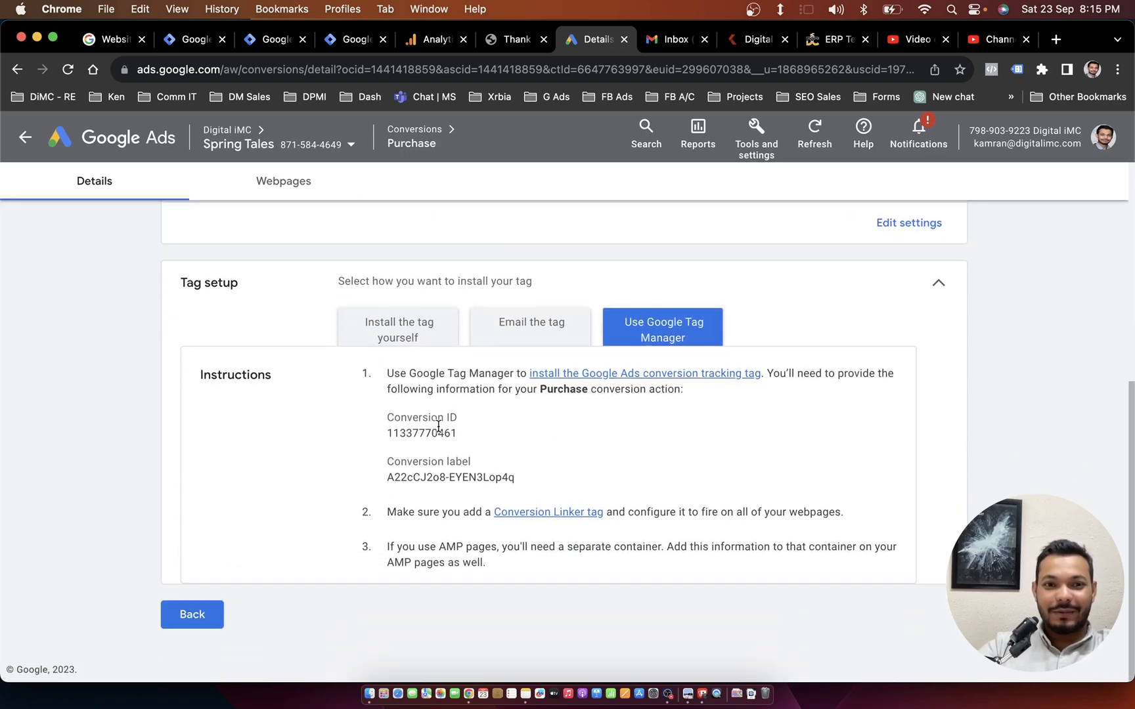
{"action": "double_click", "coordinate": [429, 439]}
{"action": "triple_click", "coordinate": [419, 477]}
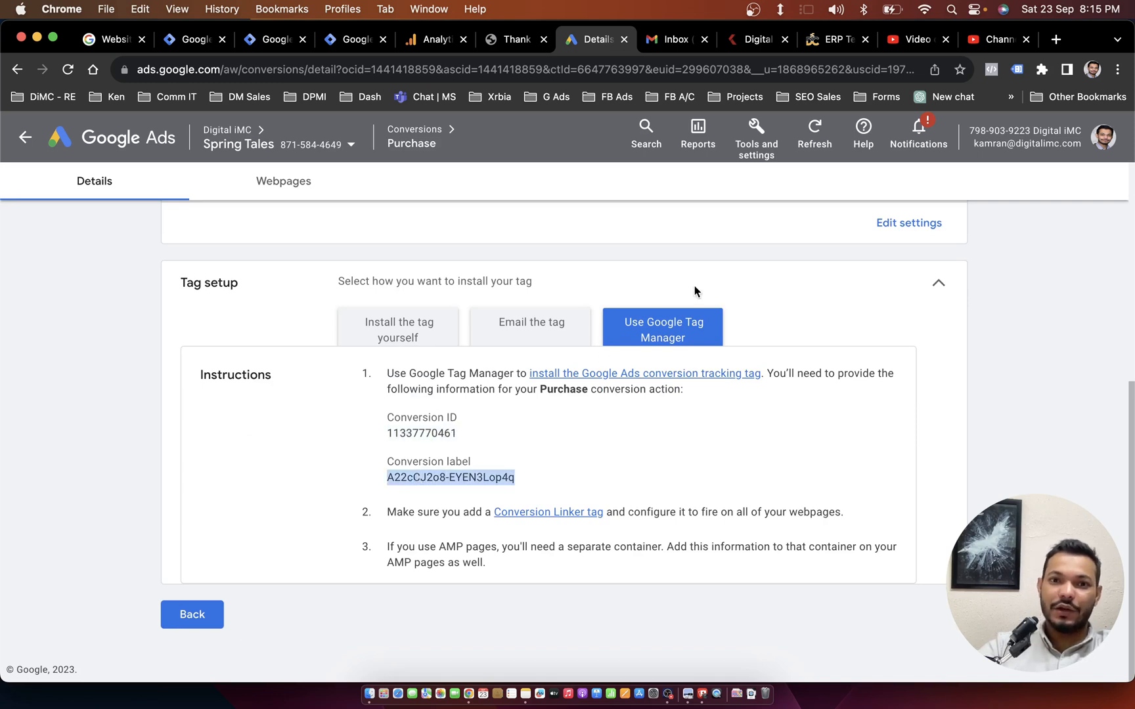
{"action": "left_click", "coordinate": [349, 46]}
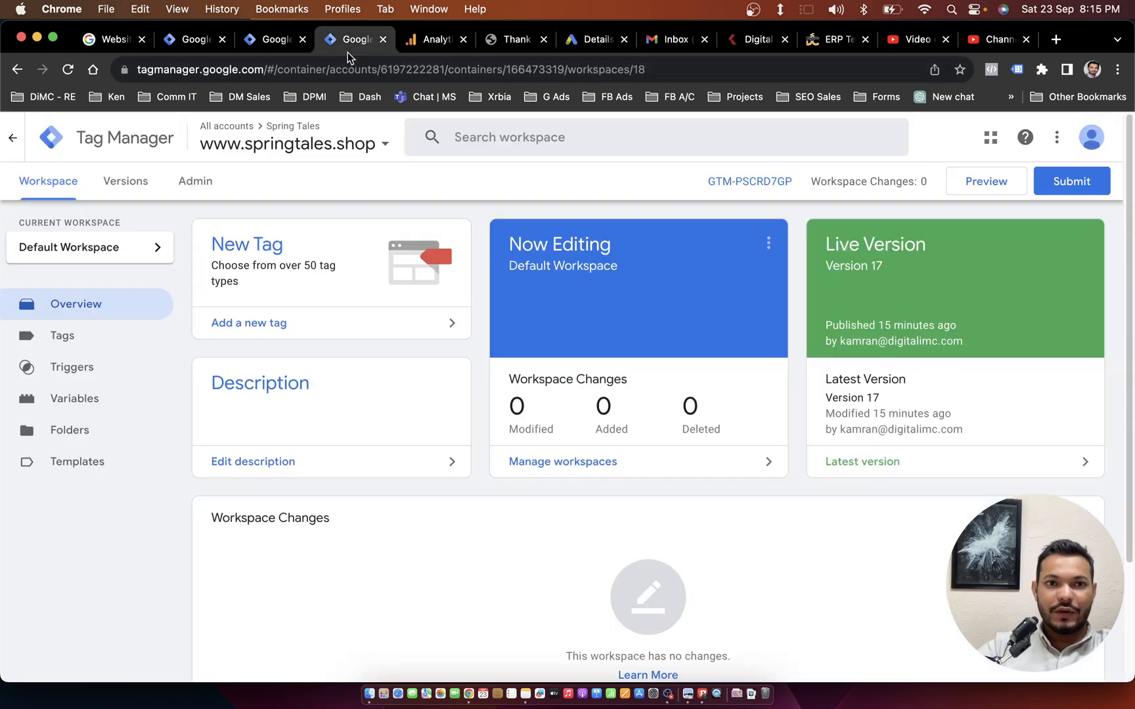
{"action": "left_click", "coordinate": [63, 341]}
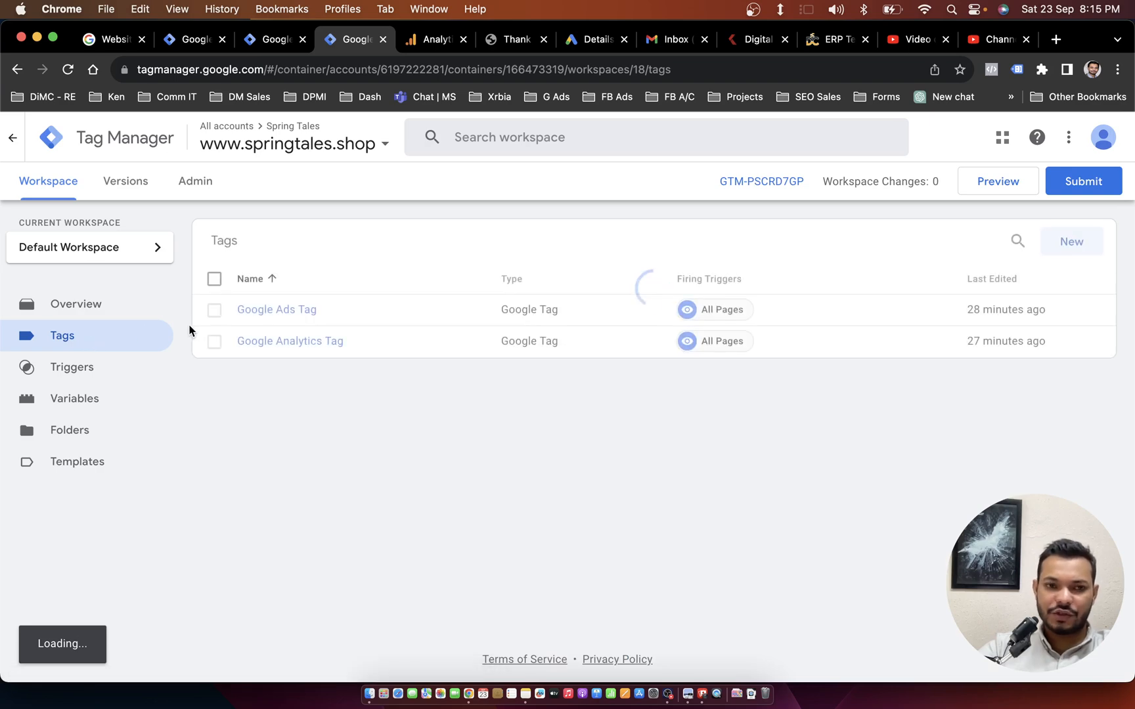
{"action": "left_click", "coordinate": [1070, 243]}
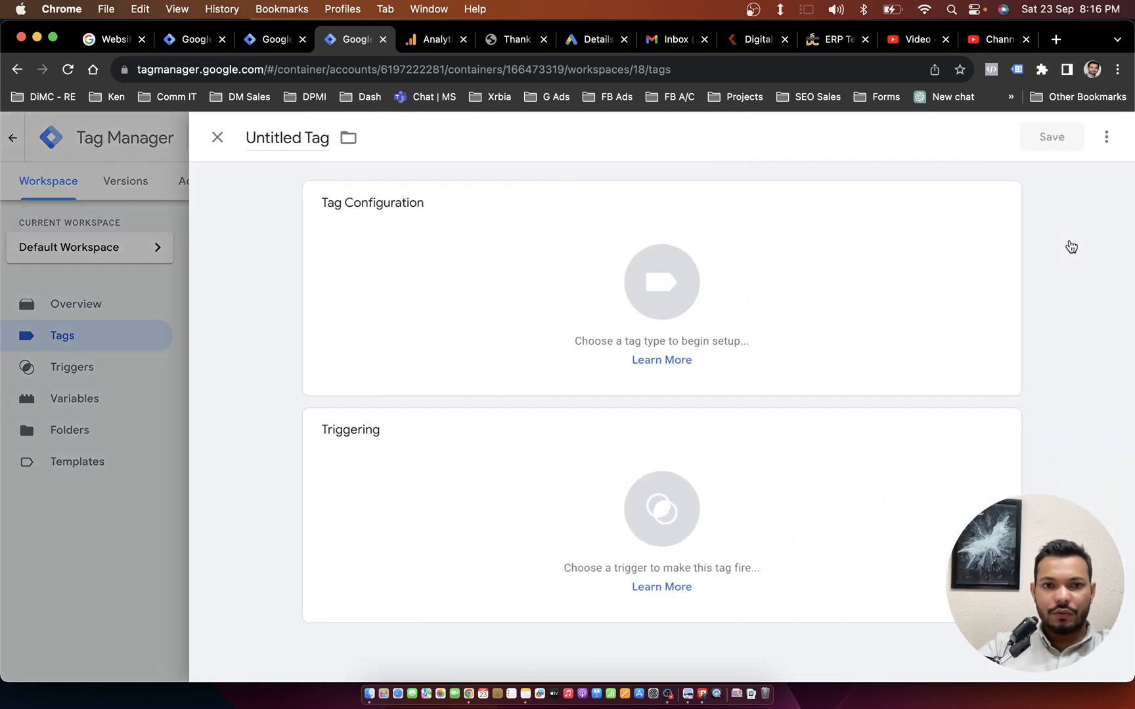
Search the tag types for "conversion" and set the new tag's type to Google Ads Conversion Tracking.
{"action": "left_click", "coordinate": [542, 294]}
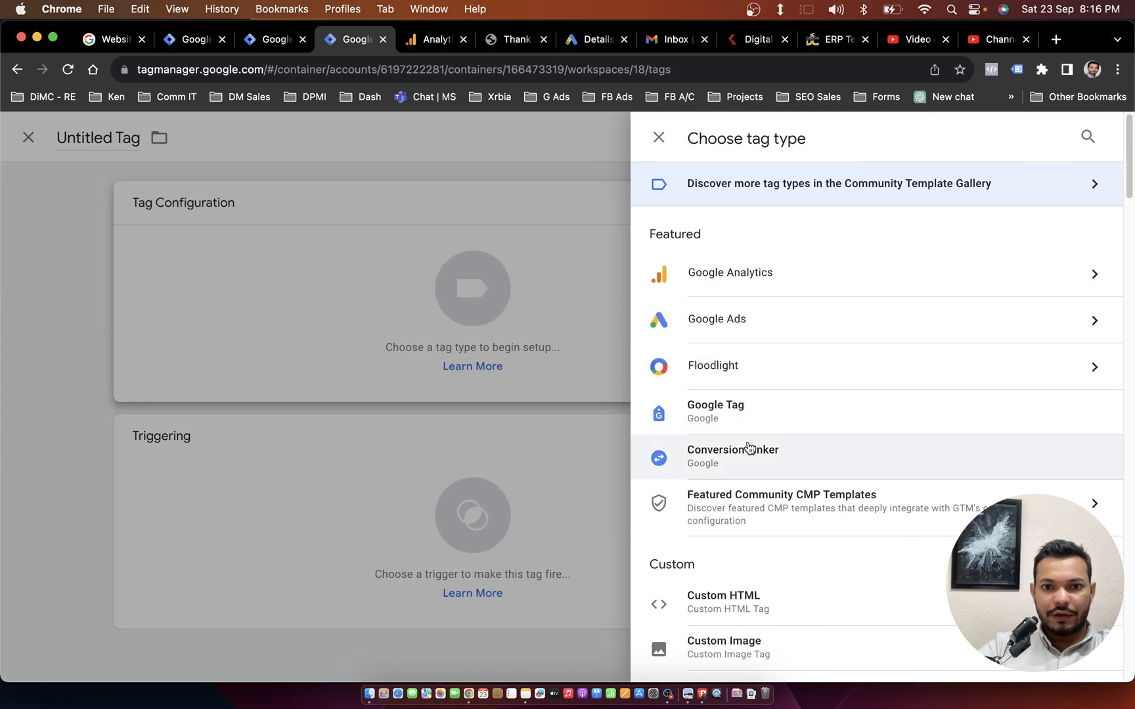
{"action": "scroll", "coordinate": [800, 381], "scroll_direction": "down", "scroll_amount": 10}
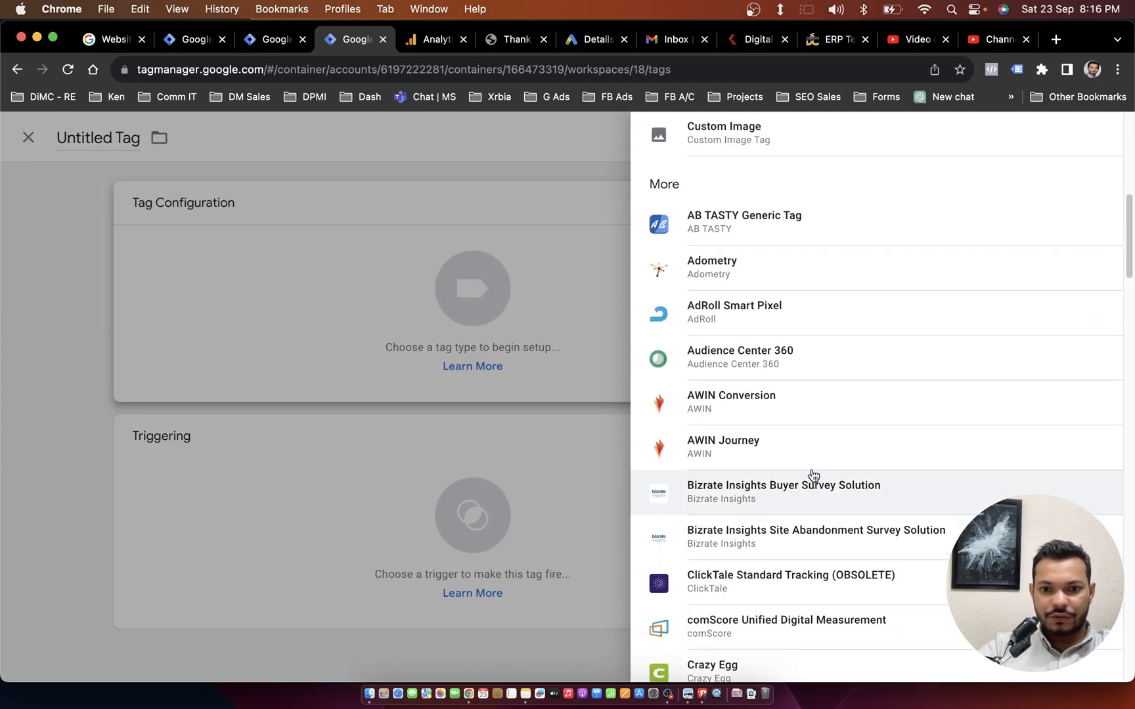
{"action": "scroll", "coordinate": [813, 474], "scroll_direction": "up", "scroll_amount": 10}
{"action": "left_click", "coordinate": [1084, 139]}
{"action": "type", "text": "cv"}
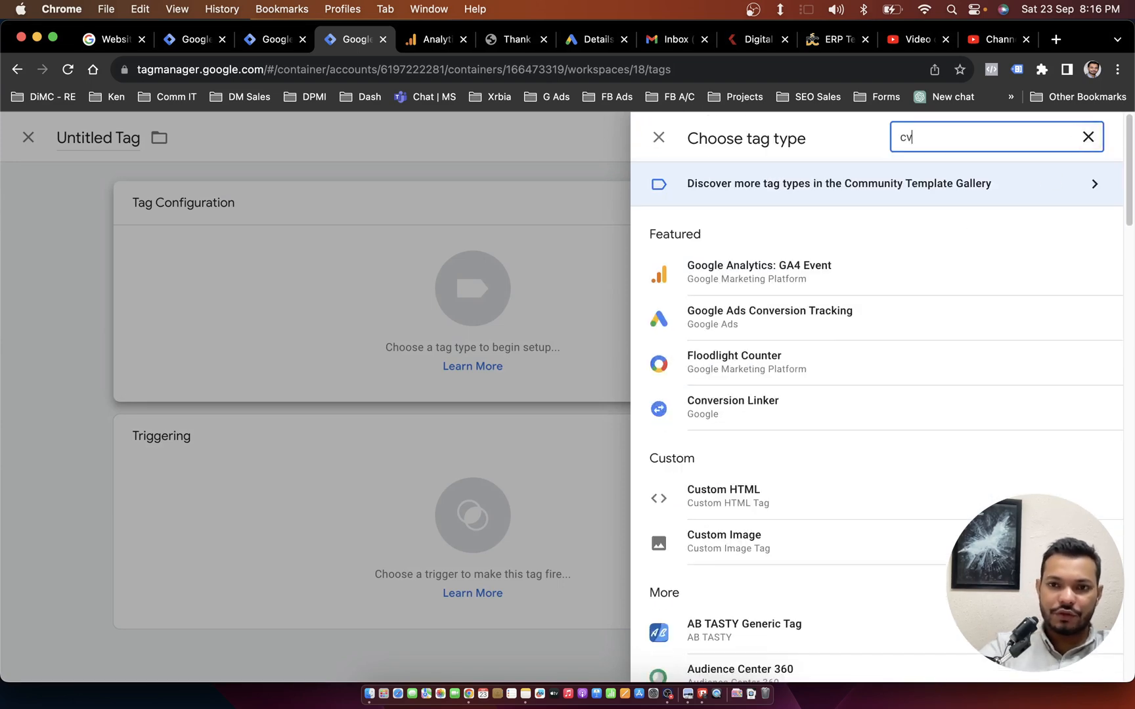
{"action": "type", "text": "on"}
{"action": "type", "text": "onversion"}
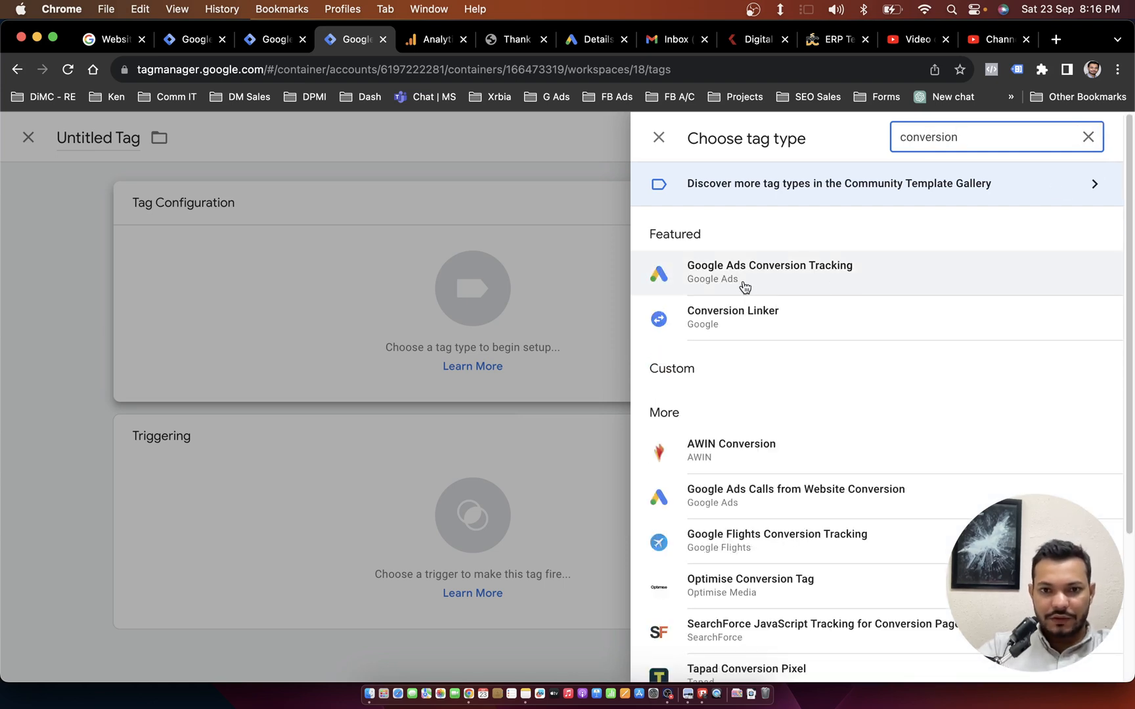
{"action": "left_click", "coordinate": [798, 272]}
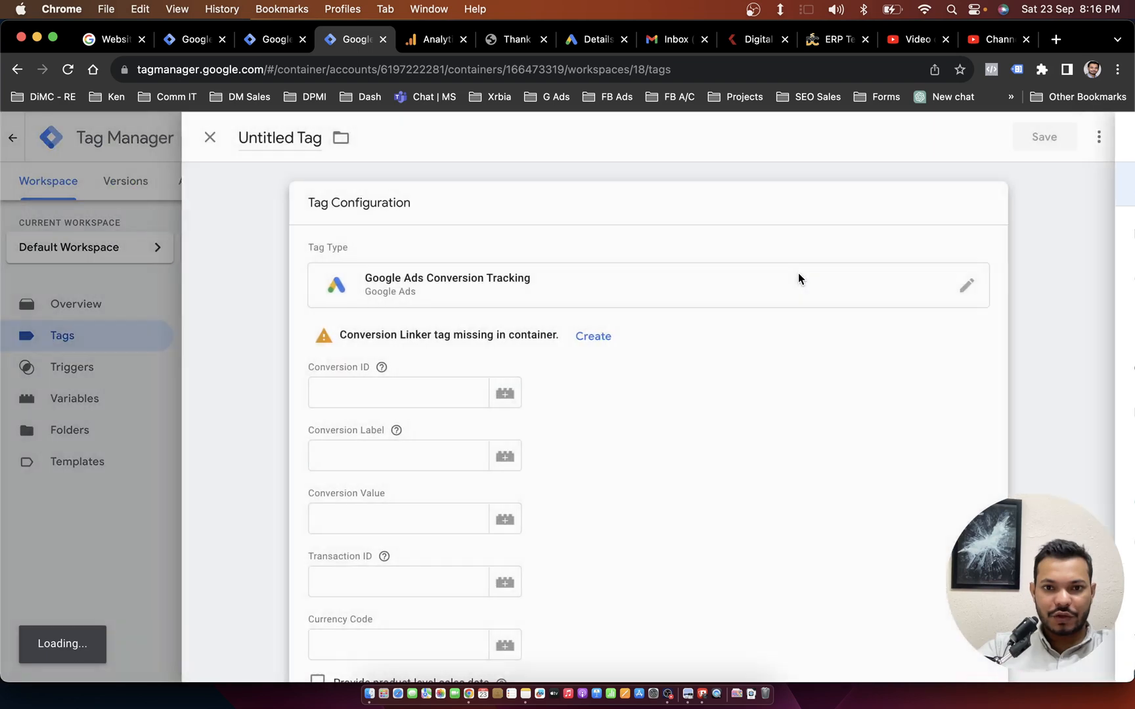
Copy the Purchase action's conversion ID from Google Ads into the new tag's Conversion ID in Tag Manager.
{"action": "left_click", "coordinate": [415, 374]}
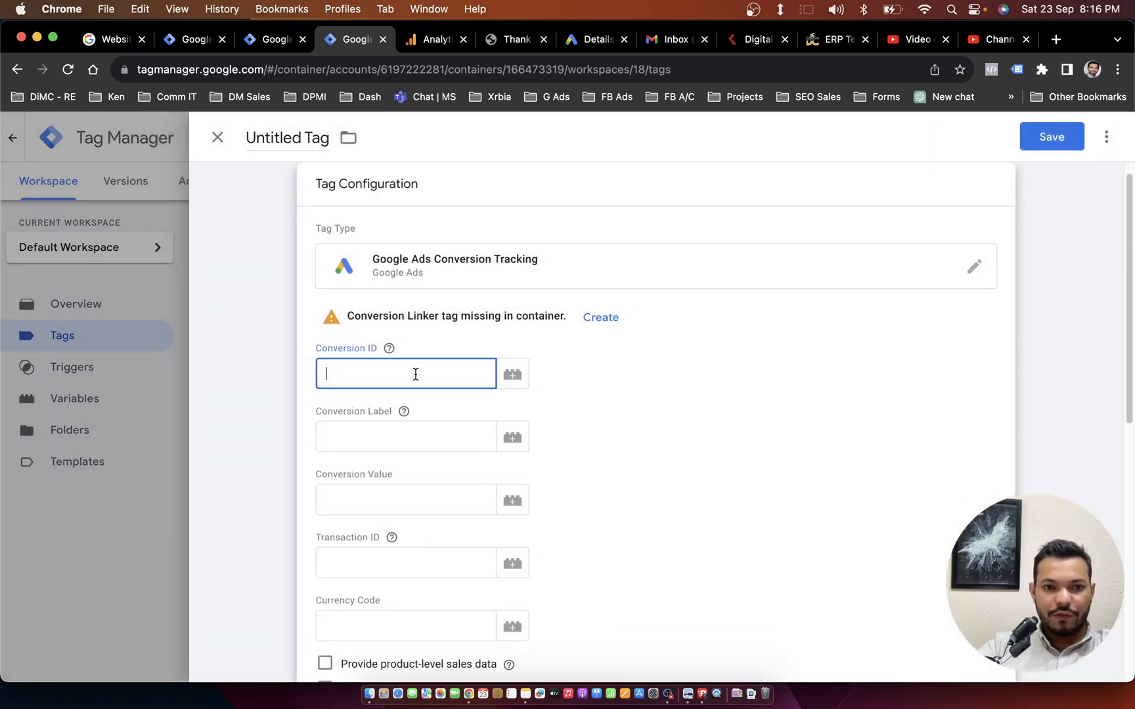
{"action": "left_click", "coordinate": [515, 41]}
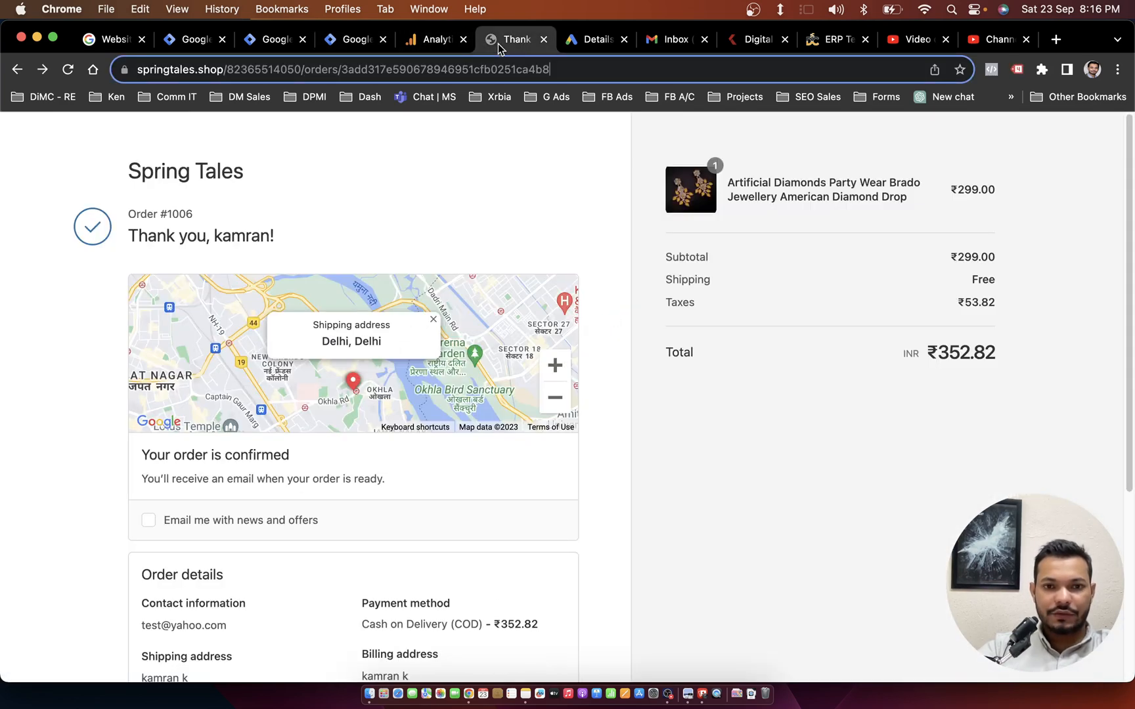
{"action": "left_click_drag", "start_coordinate": [582, 45], "coordinate": [439, 46]}
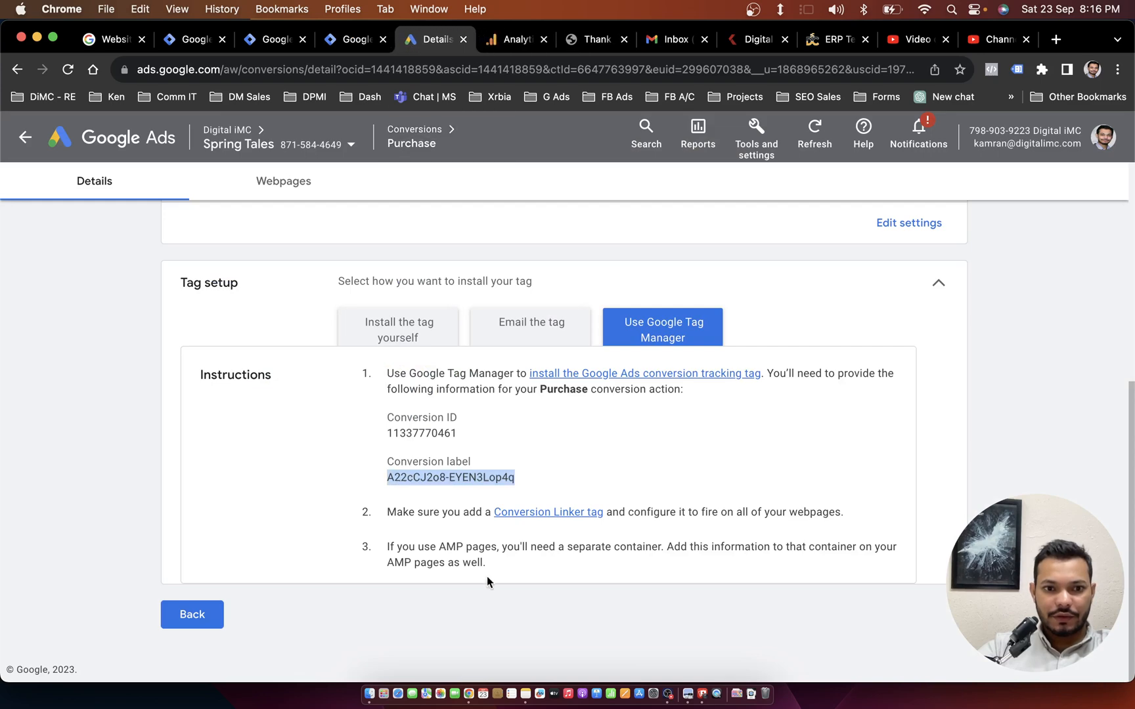
{"action": "double_click", "coordinate": [425, 433]}
{"action": "key", "text": "super+c"}
{"action": "left_click", "coordinate": [354, 39]}
{"action": "key", "text": "super+v"}
Copy the Purchase action's conversion label from Google Ads into the new tag's Conversion Label in Tag Manager.
{"action": "left_click", "coordinate": [433, 40]}
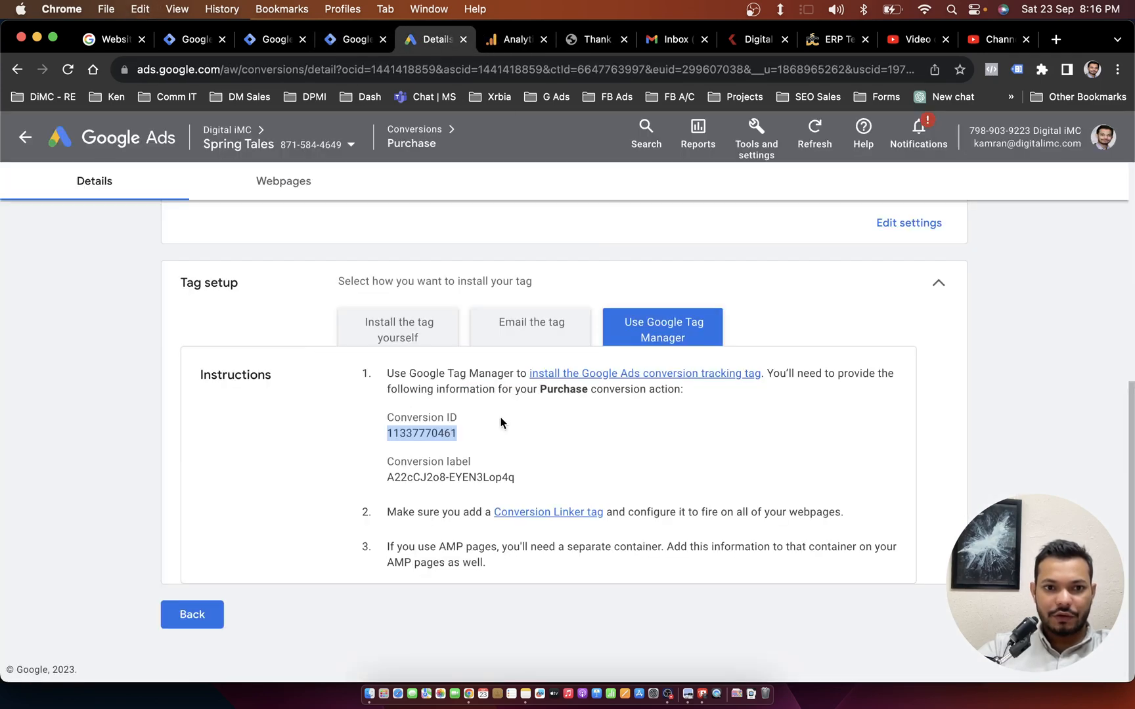
{"action": "triple_click", "coordinate": [439, 478]}
{"action": "left_click", "coordinate": [355, 41]}
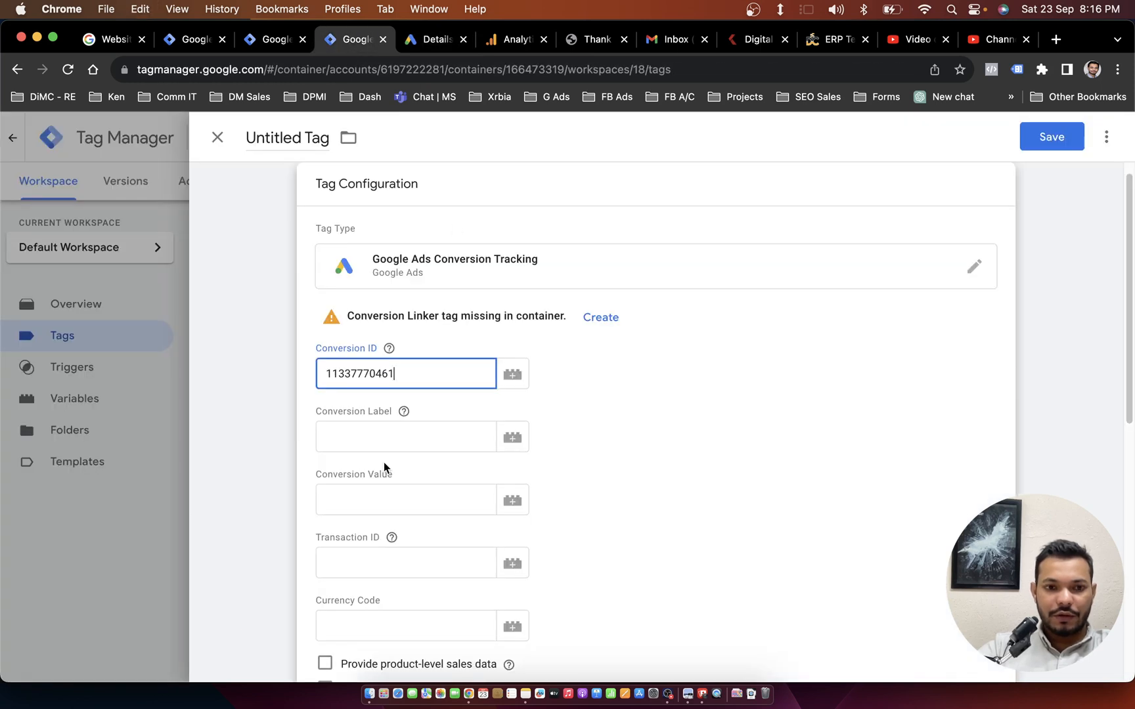
{"action": "left_click", "coordinate": [385, 450]}
{"action": "key", "text": "super+v"}
{"action": "left_click", "coordinate": [727, 464]}
{"action": "scroll", "coordinate": [626, 386], "scroll_direction": "down", "scroll_amount": 4}
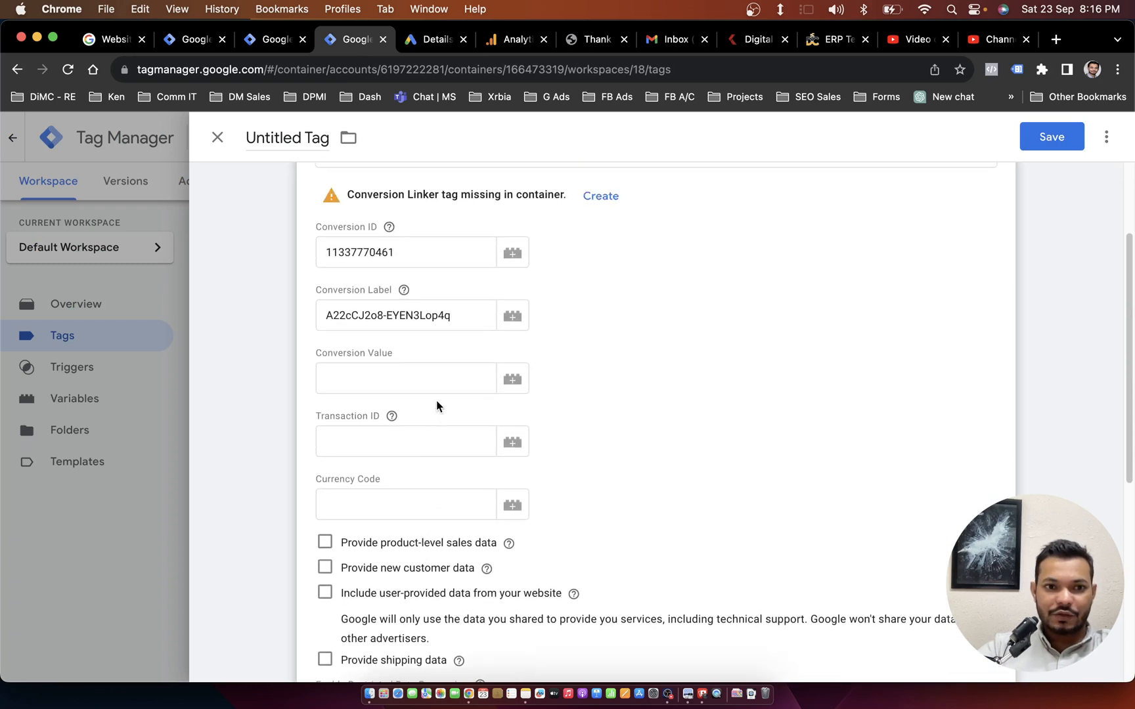
Create the missing Conversion Linker tag firing on All Pages, save it as Conversion Linker, and return to the conversion tracking tag.
{"action": "scroll", "coordinate": [438, 406], "scroll_direction": "up", "scroll_amount": 2}
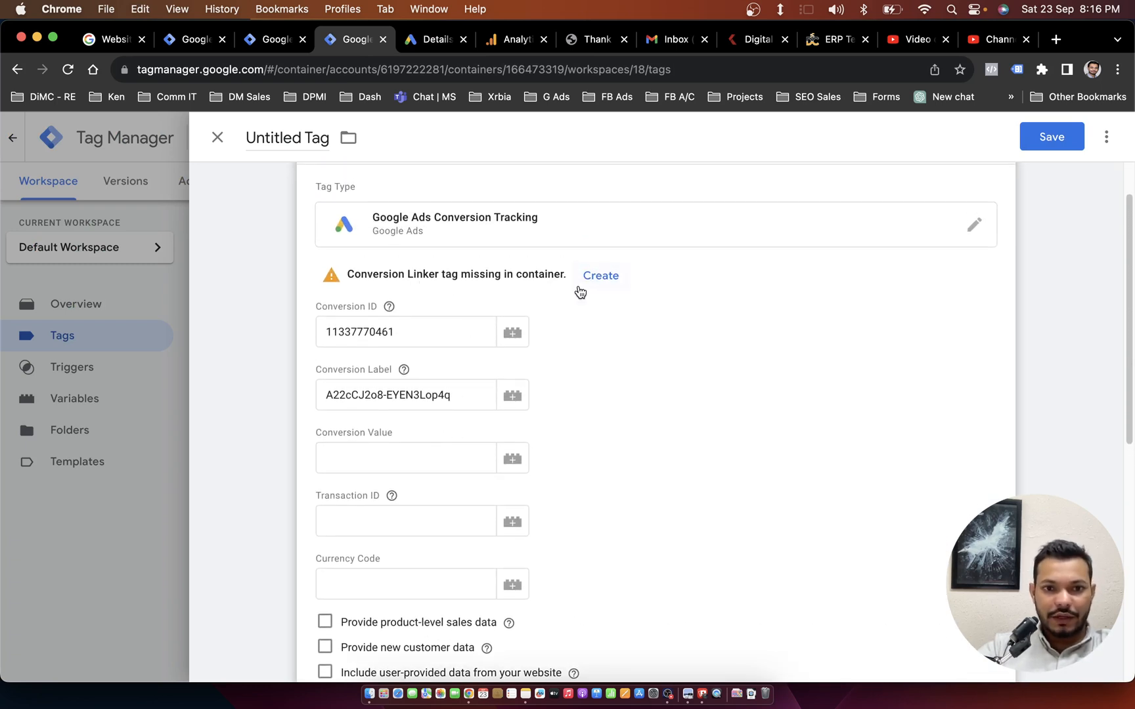
{"action": "left_click", "coordinate": [589, 284]}
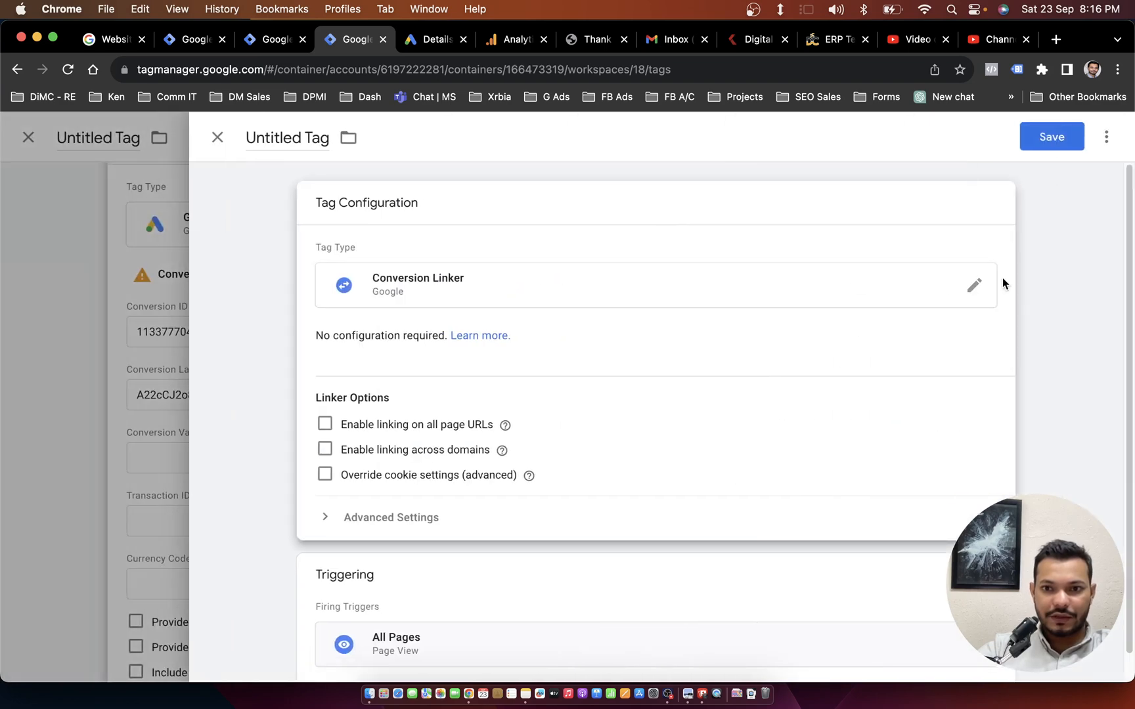
{"action": "left_click", "coordinate": [1049, 137]}
{"action": "left_click", "coordinate": [709, 375]}
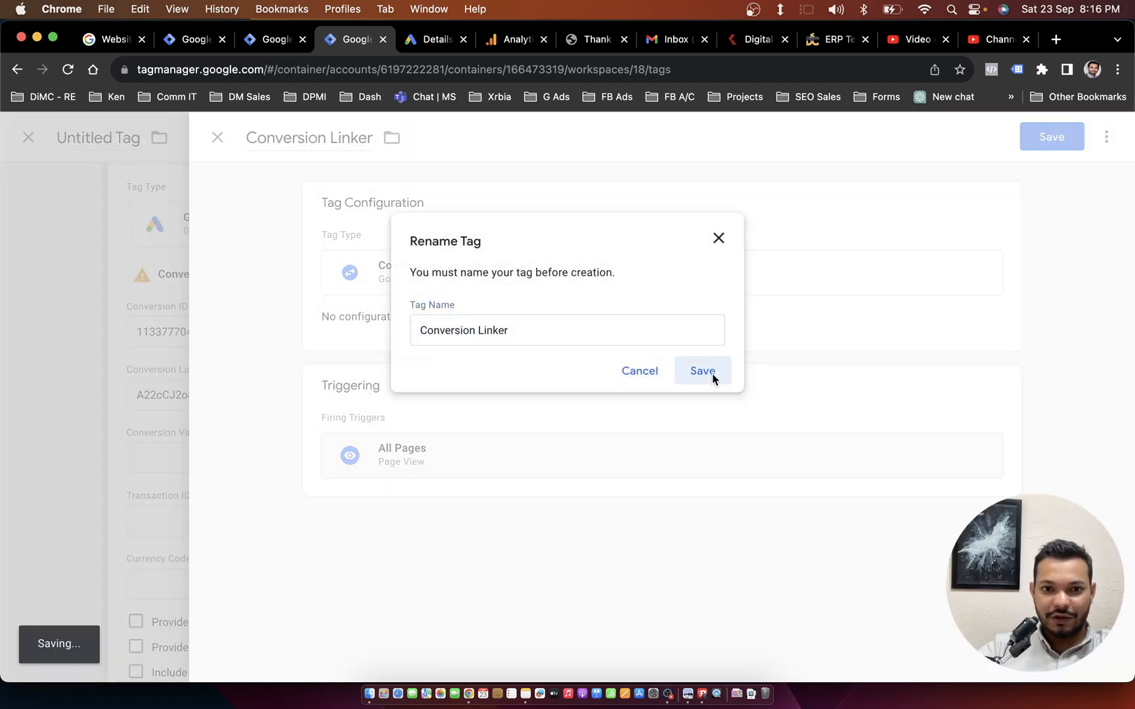
{"action": "left_click", "coordinate": [219, 138]}
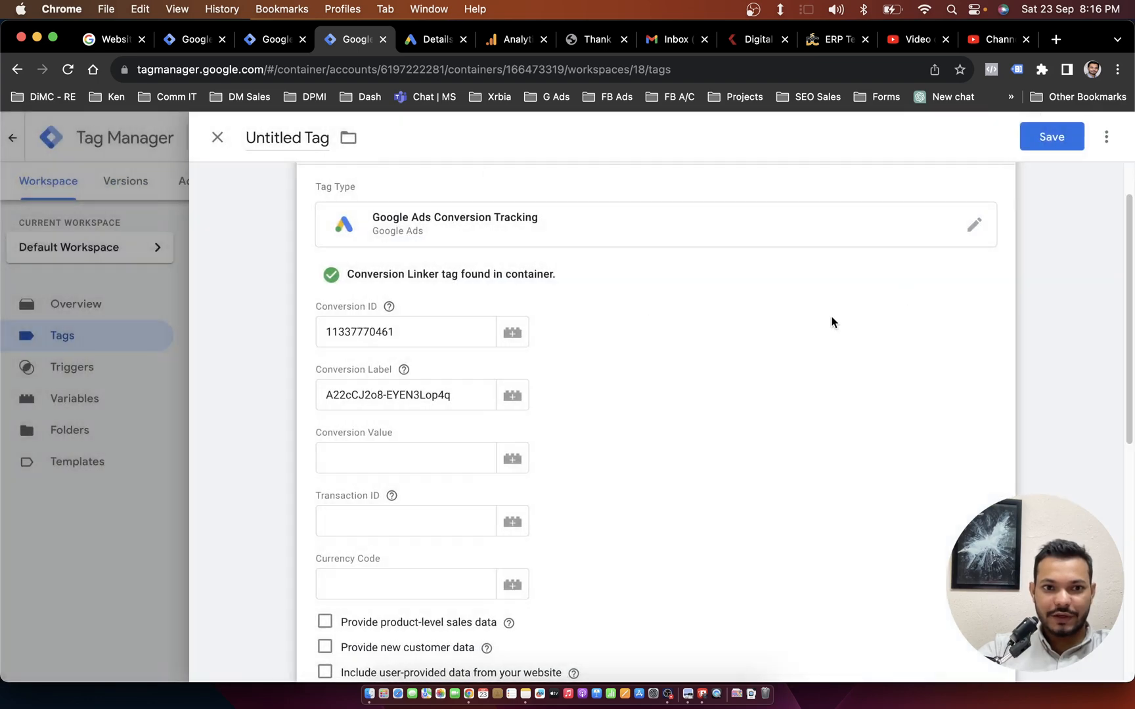
Create a new trigger for the conversion tracking tag and set its trigger type to Page View.
{"action": "scroll", "coordinate": [436, 329], "scroll_direction": "down", "scroll_amount": 4}
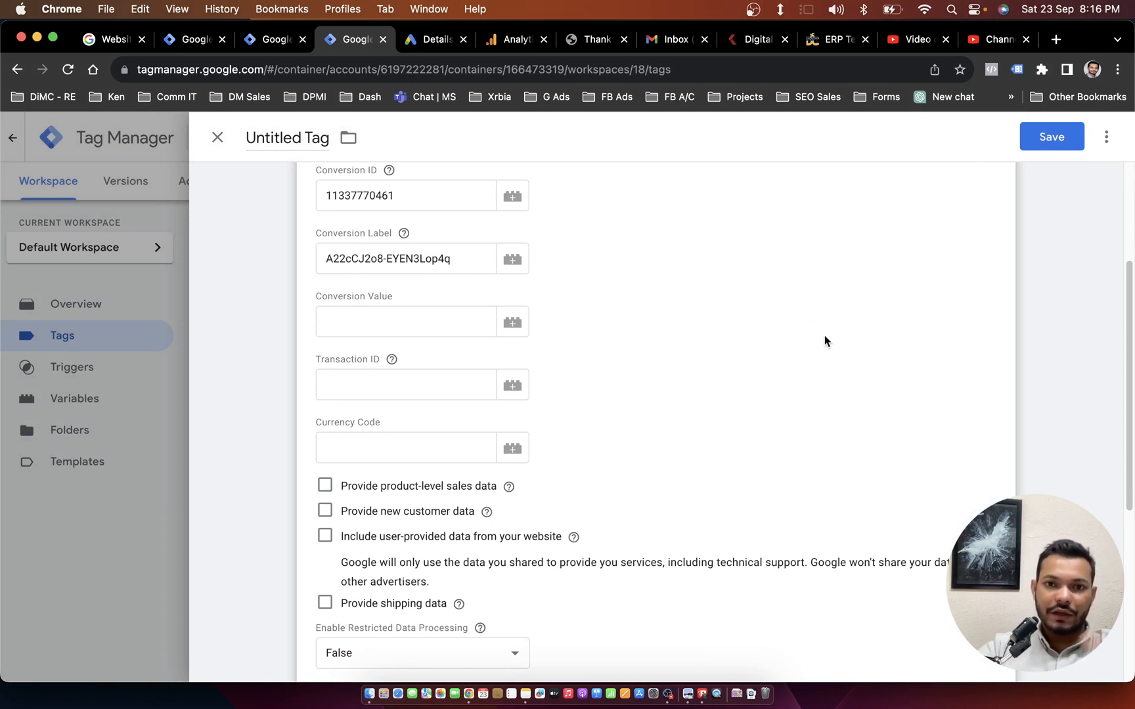
{"action": "scroll", "coordinate": [702, 354], "scroll_direction": "up", "scroll_amount": 5}
{"action": "scroll", "coordinate": [656, 351], "scroll_direction": "down", "scroll_amount": 15}
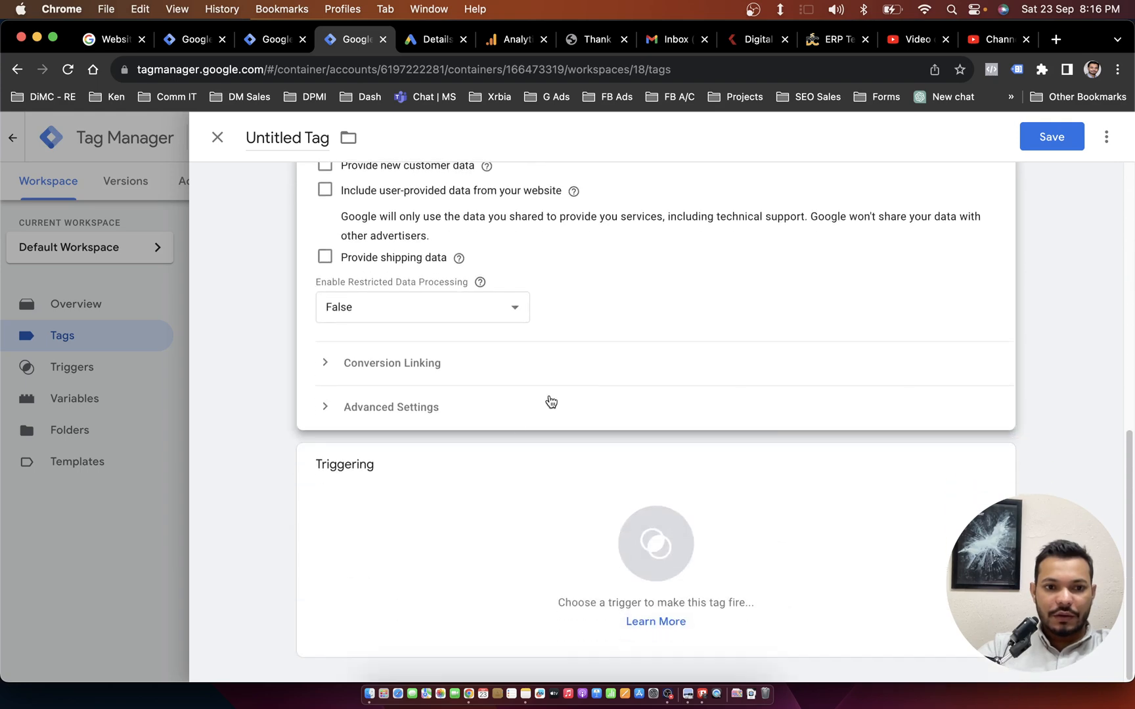
{"action": "left_click", "coordinate": [461, 524]}
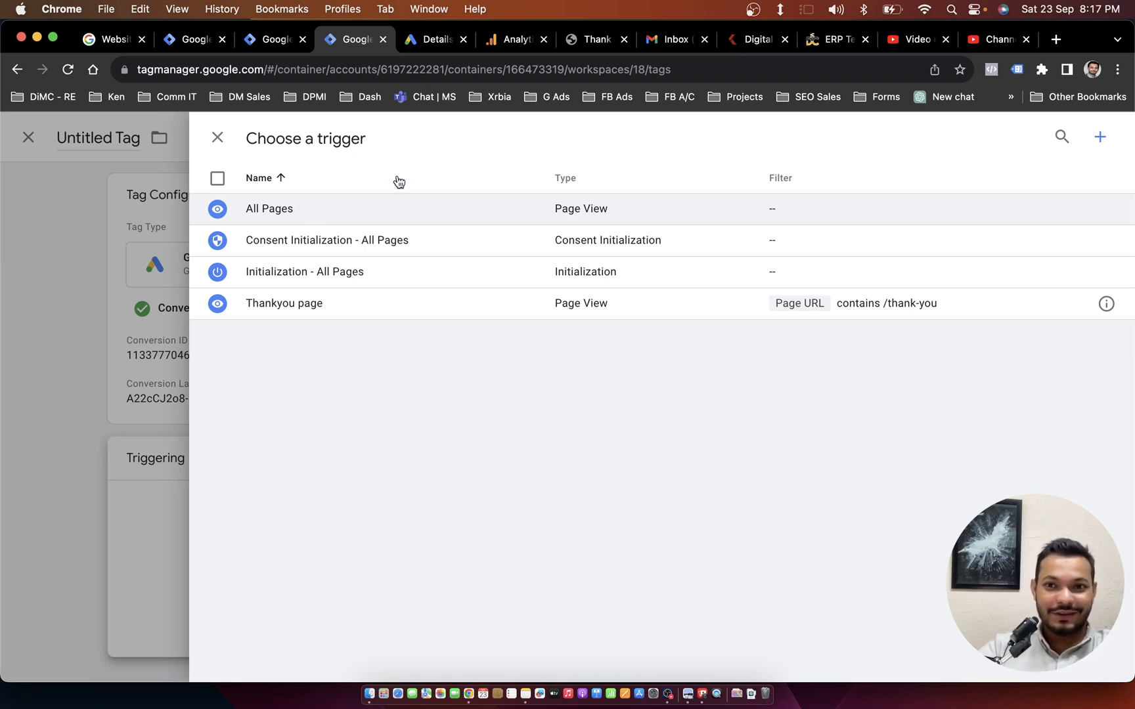
{"action": "left_click", "coordinate": [1100, 137]}
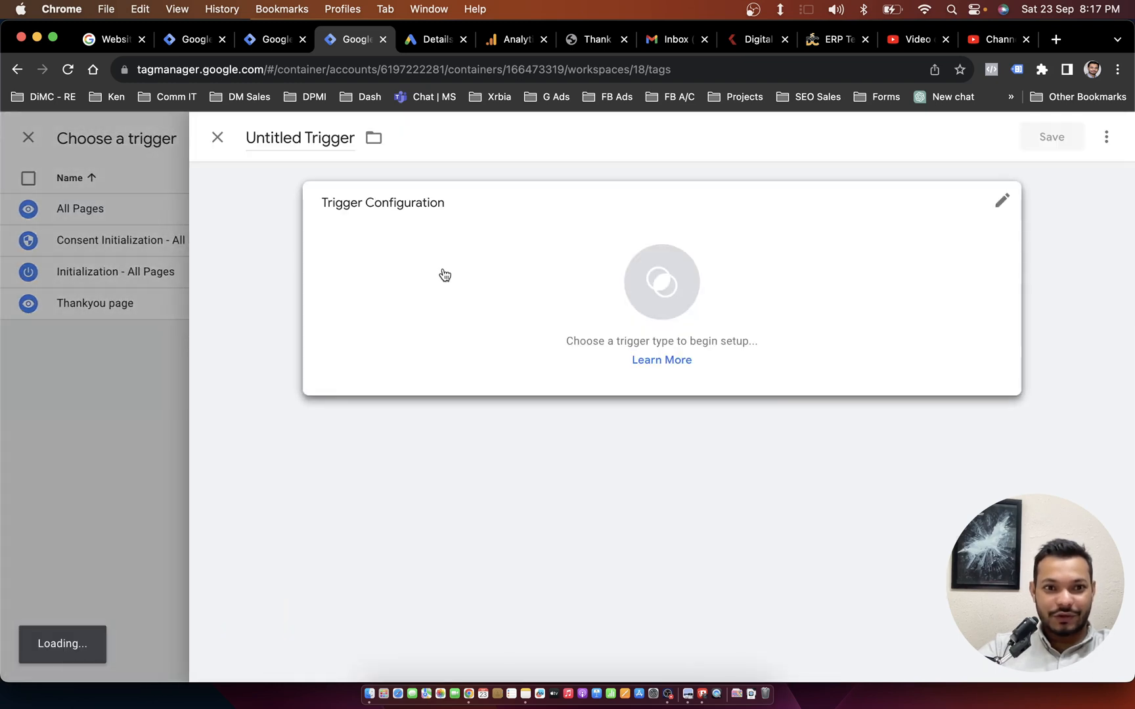
{"action": "left_click", "coordinate": [453, 275]}
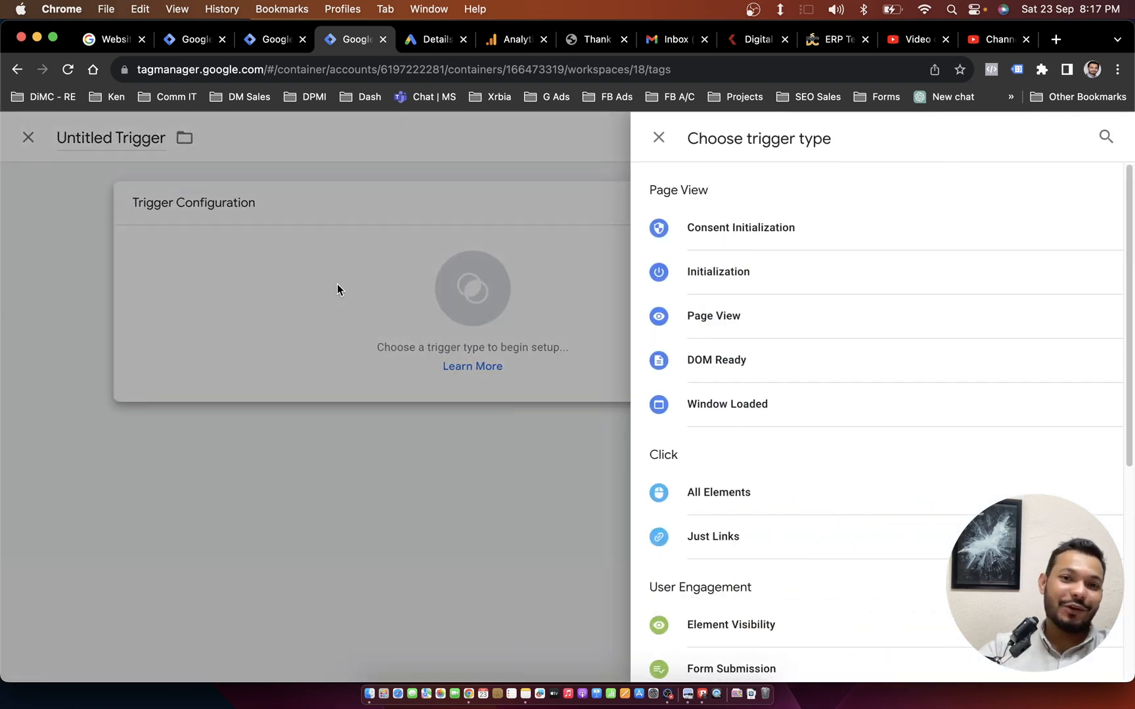
{"action": "scroll", "coordinate": [756, 519], "scroll_direction": "down", "scroll_amount": 5}
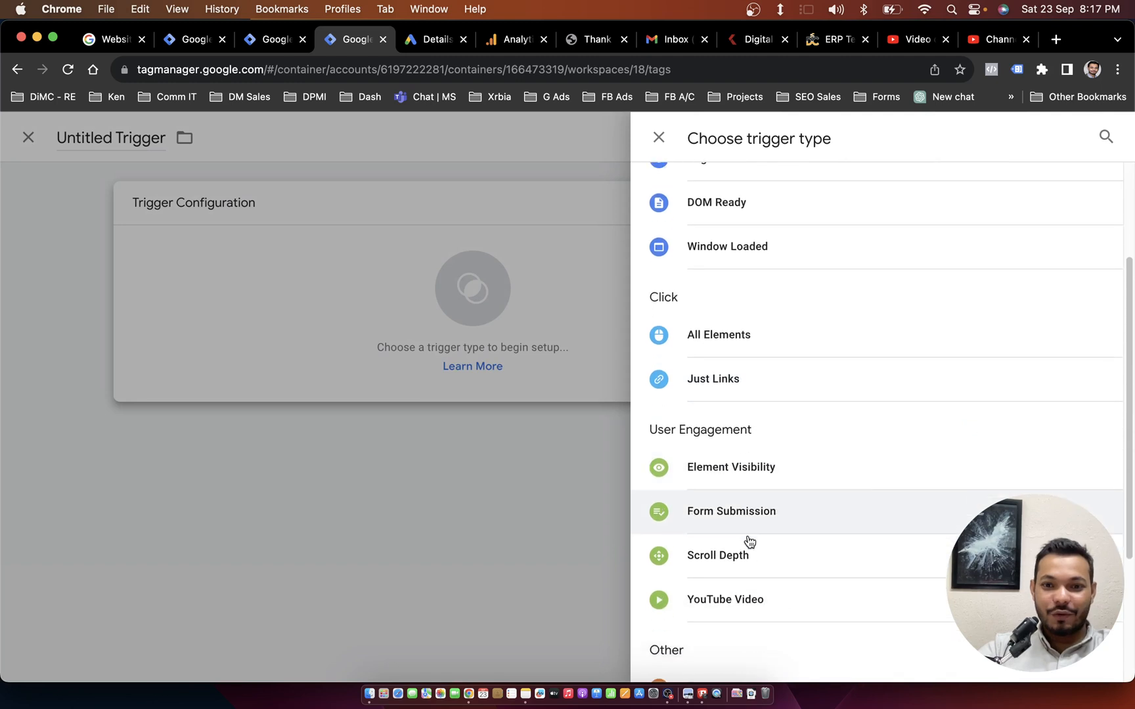
{"action": "scroll", "coordinate": [749, 532], "scroll_direction": "down", "scroll_amount": 2}
{"action": "scroll", "coordinate": [762, 453], "scroll_direction": "up", "scroll_amount": 5}
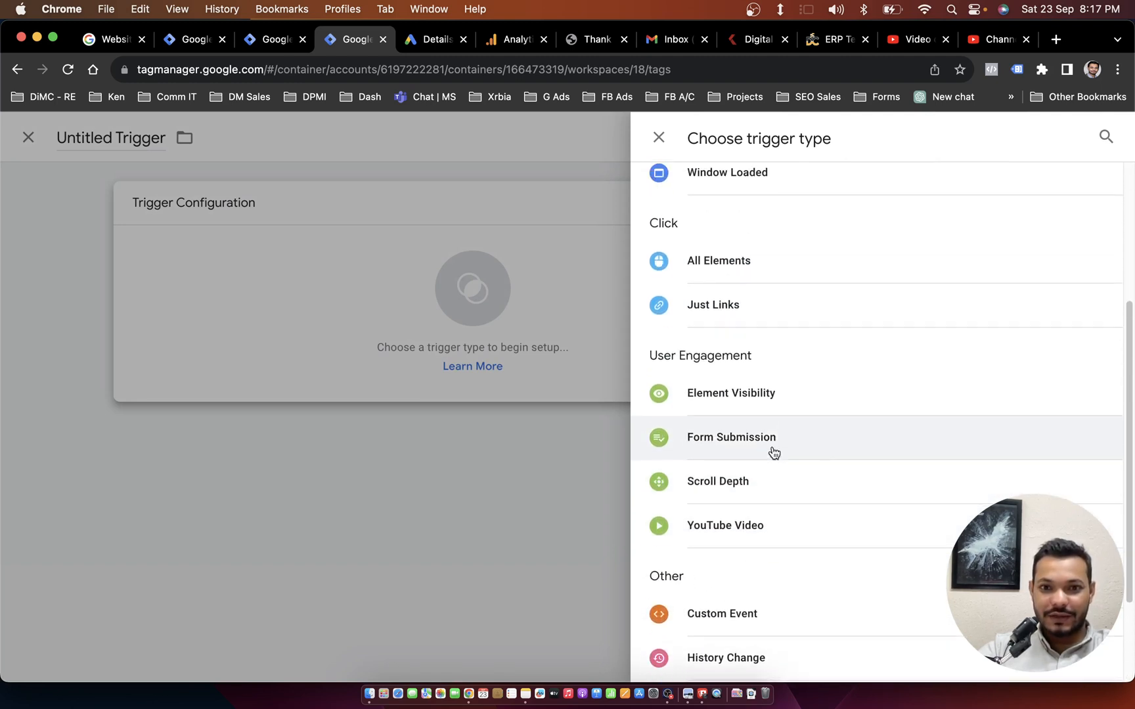
{"action": "scroll", "coordinate": [752, 354], "scroll_direction": "up", "scroll_amount": 3}
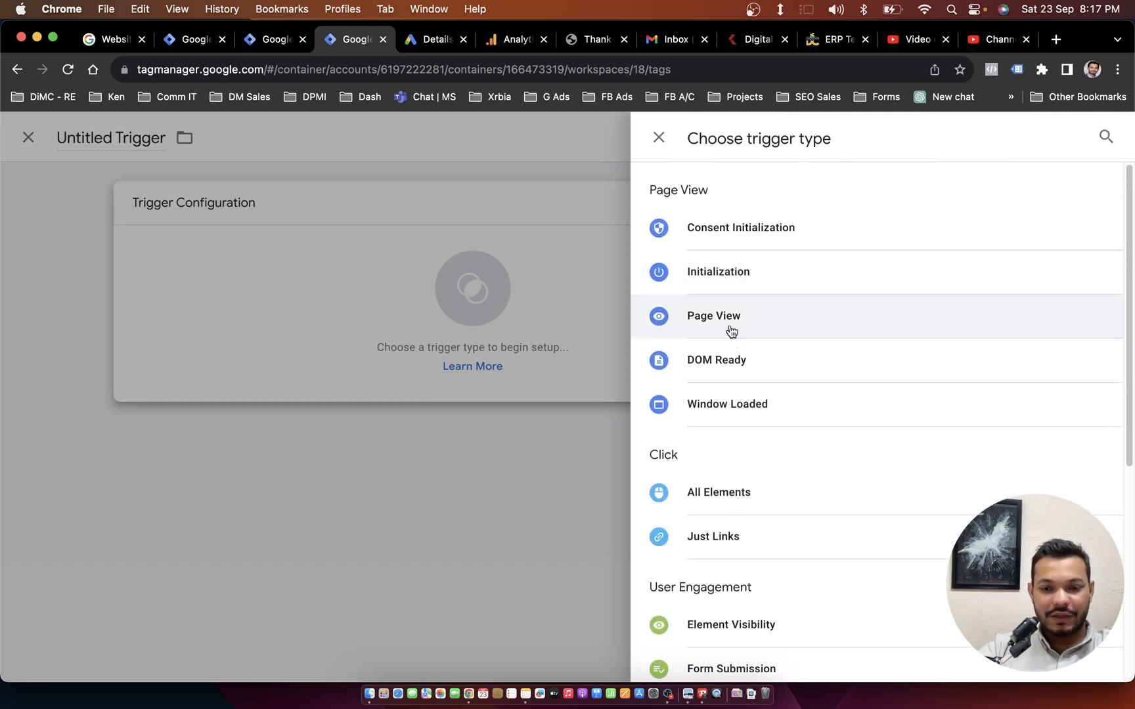
{"action": "left_click", "coordinate": [730, 319]}
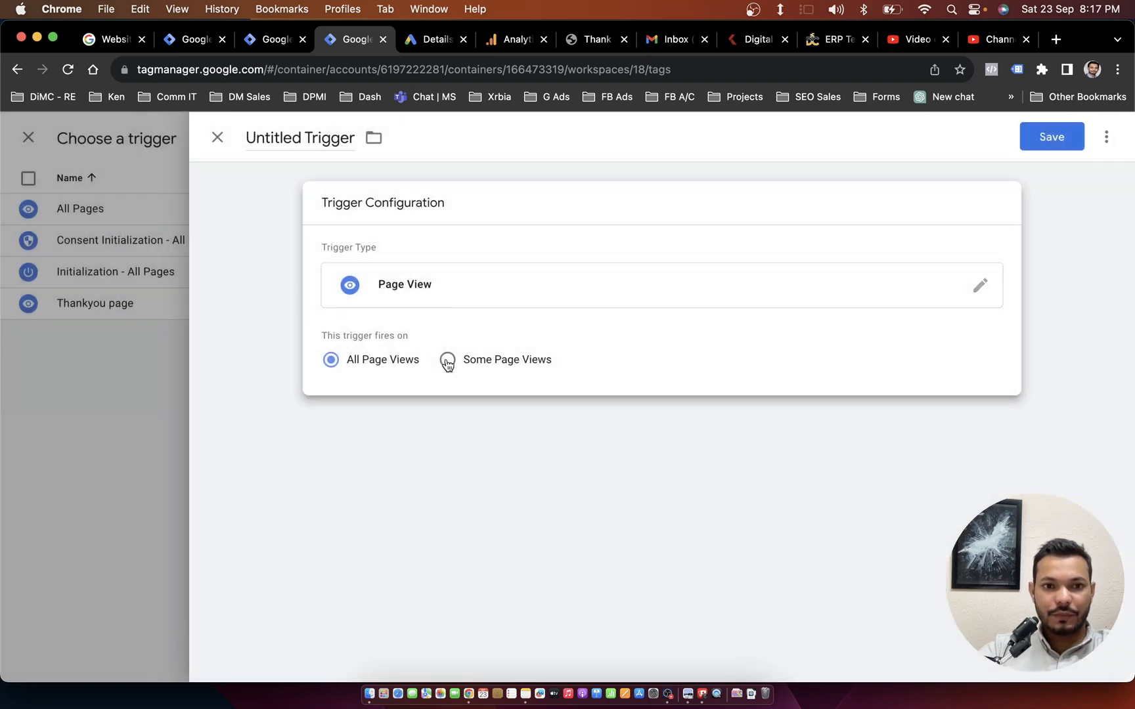
Restrict the trigger to some page views where Page URL contains thank-you.
{"action": "left_click", "coordinate": [446, 361]}
{"action": "left_click", "coordinate": [460, 428]}
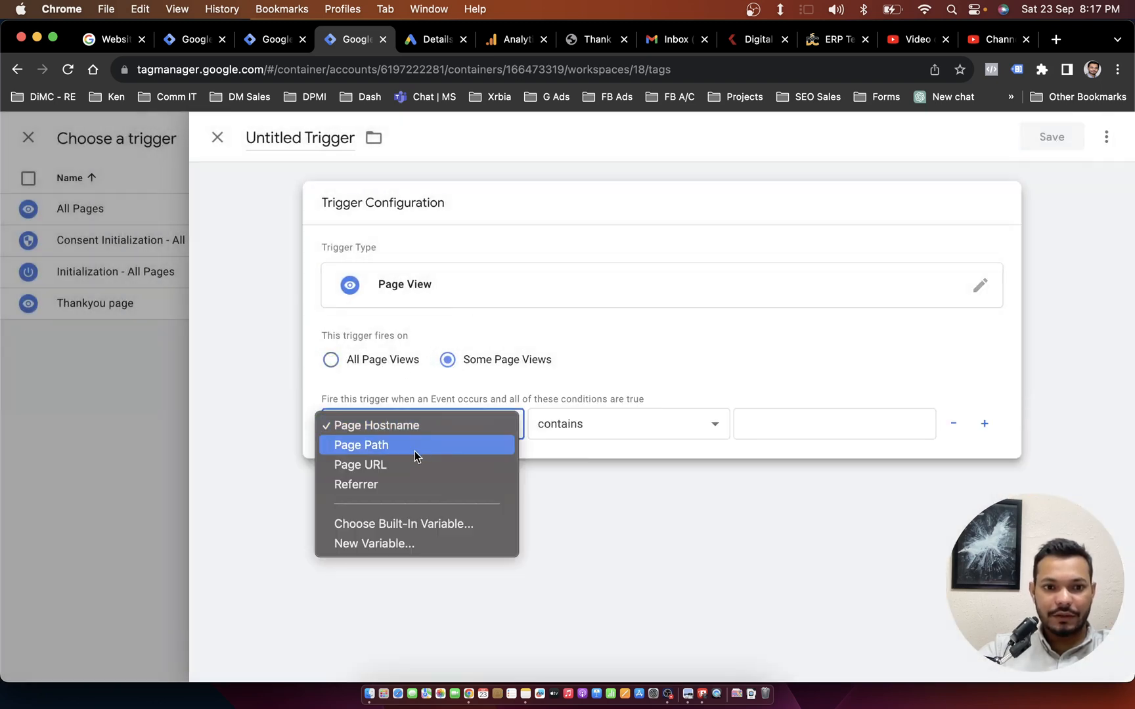
{"action": "left_click", "coordinate": [360, 464]}
{"action": "left_click", "coordinate": [776, 423]}
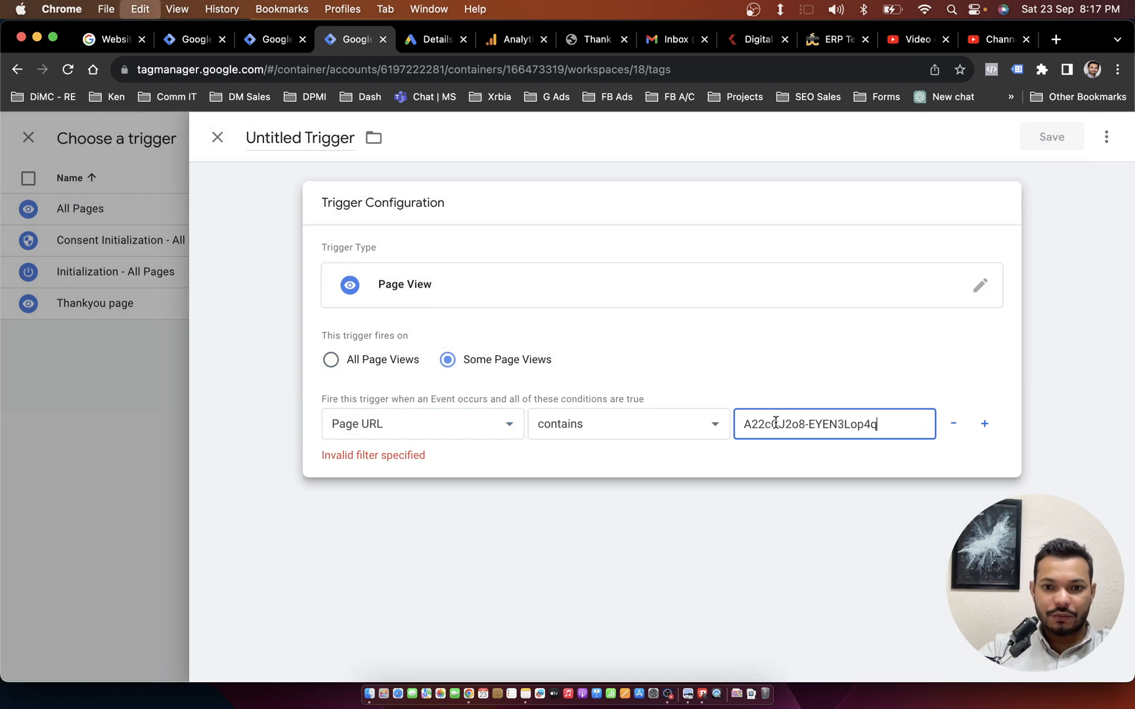
{"action": "type", "text": "A22cCJ2o8-EYEN3Lop4q"}
{"action": "key", "text": "super+a"}
{"action": "type", "text": "thank"}
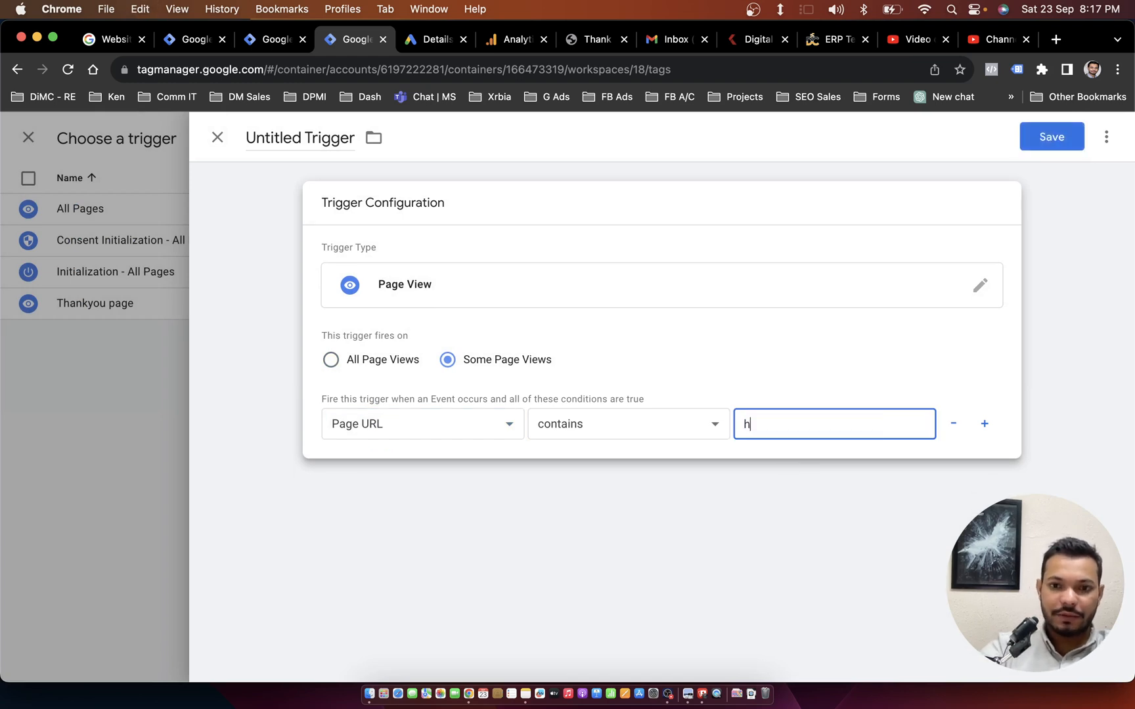
{"action": "type", "text": "-you"}
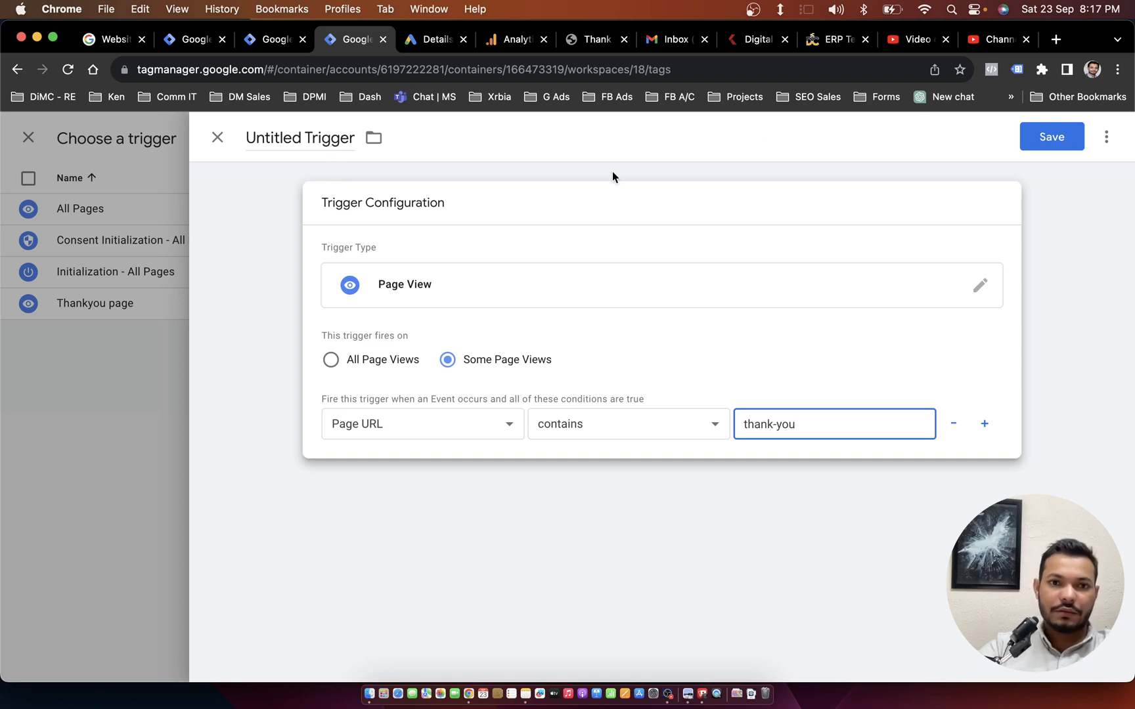
Name the trigger thank-you and save it to the conversion tracking tag.
{"action": "left_click", "coordinate": [298, 142]}
{"action": "type", "text": "thakns"}
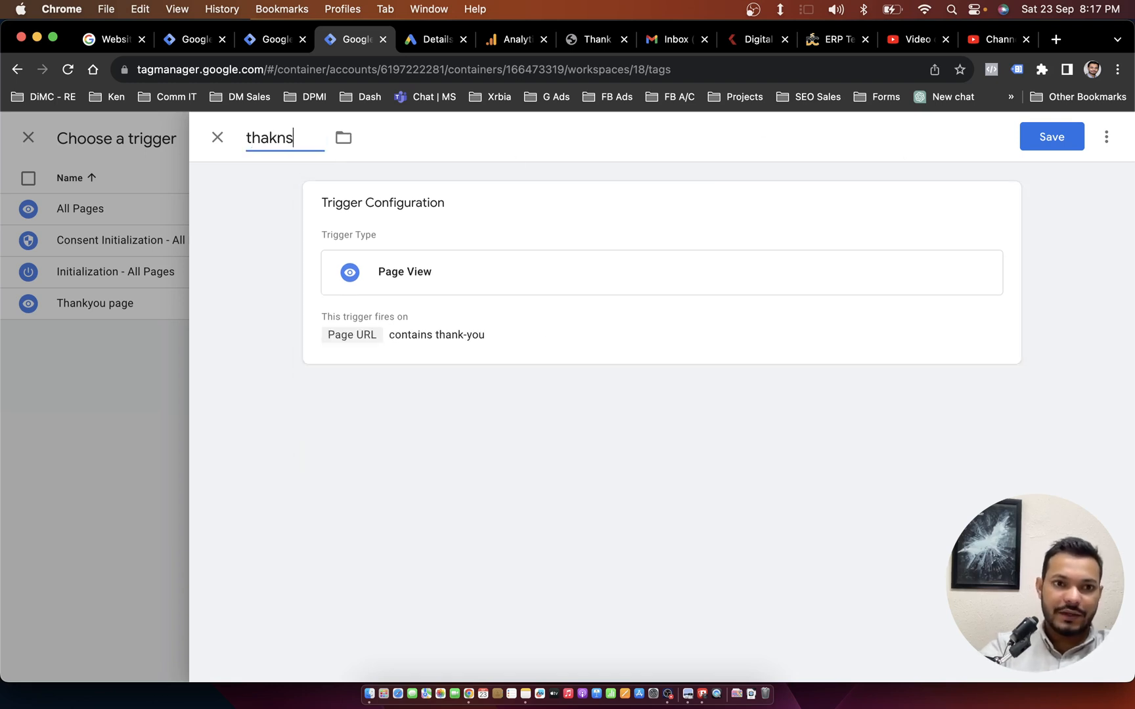
{"action": "type", "text": "you-you"}
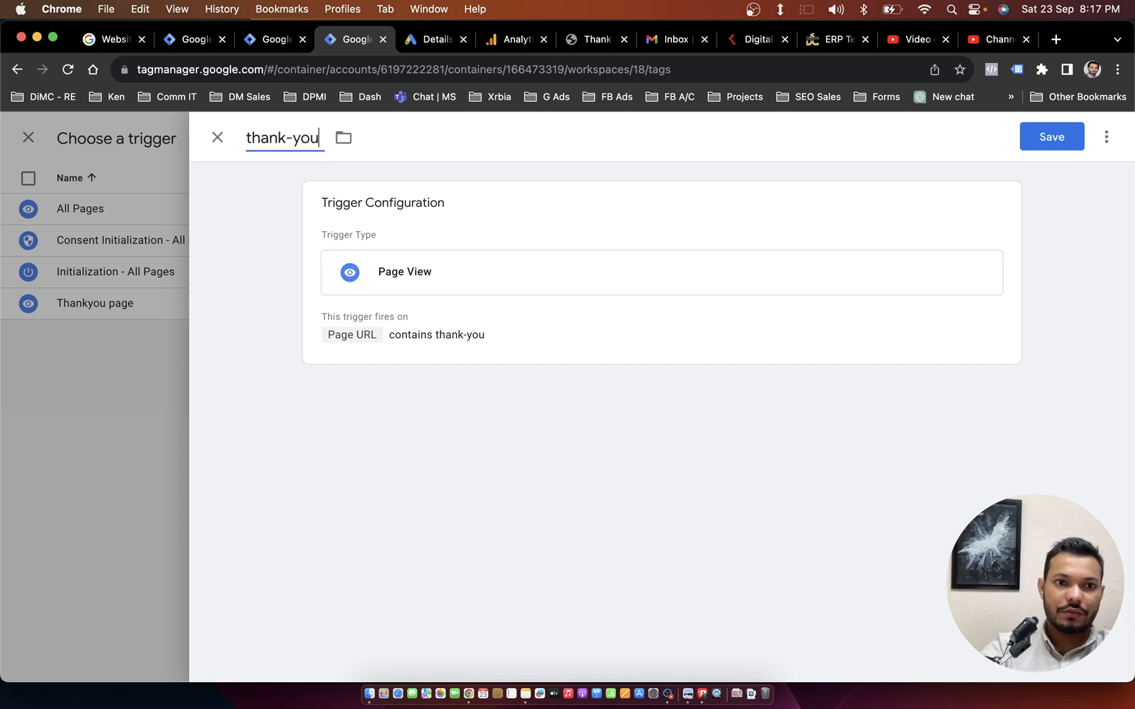
{"action": "left_click", "coordinate": [1061, 136]}
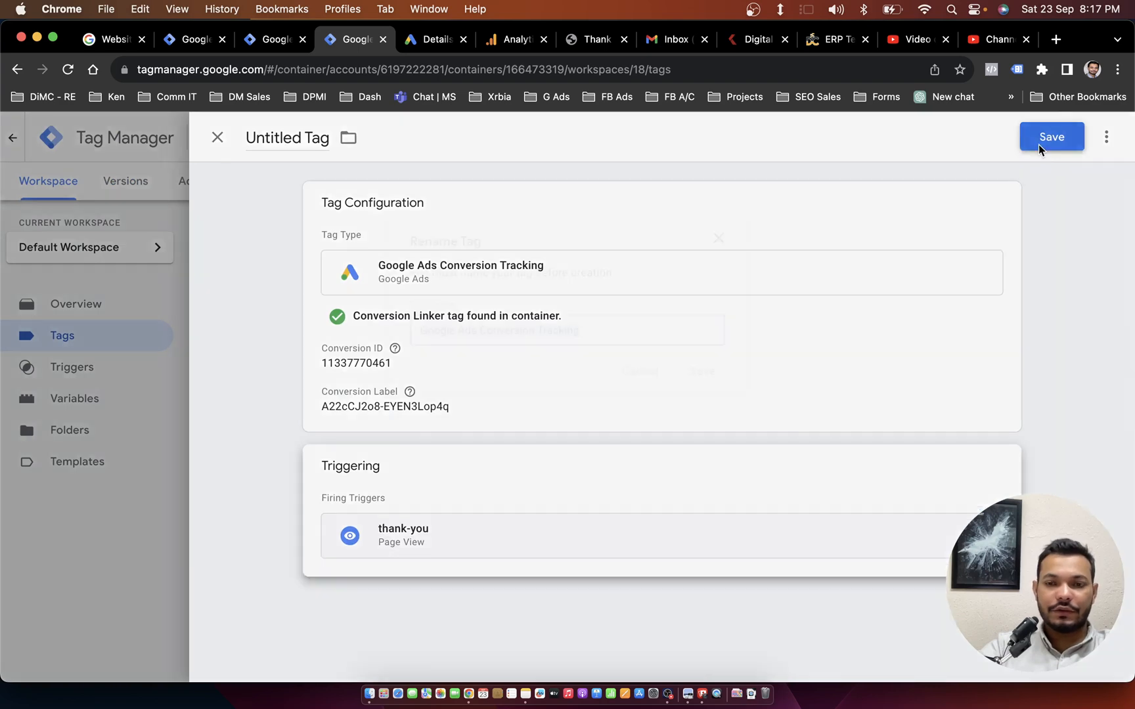
Save the tag as Google Ads Conversion Tracking and pause it from the tags list.
{"action": "left_click", "coordinate": [1038, 145]}
{"action": "left_click", "coordinate": [716, 372]}
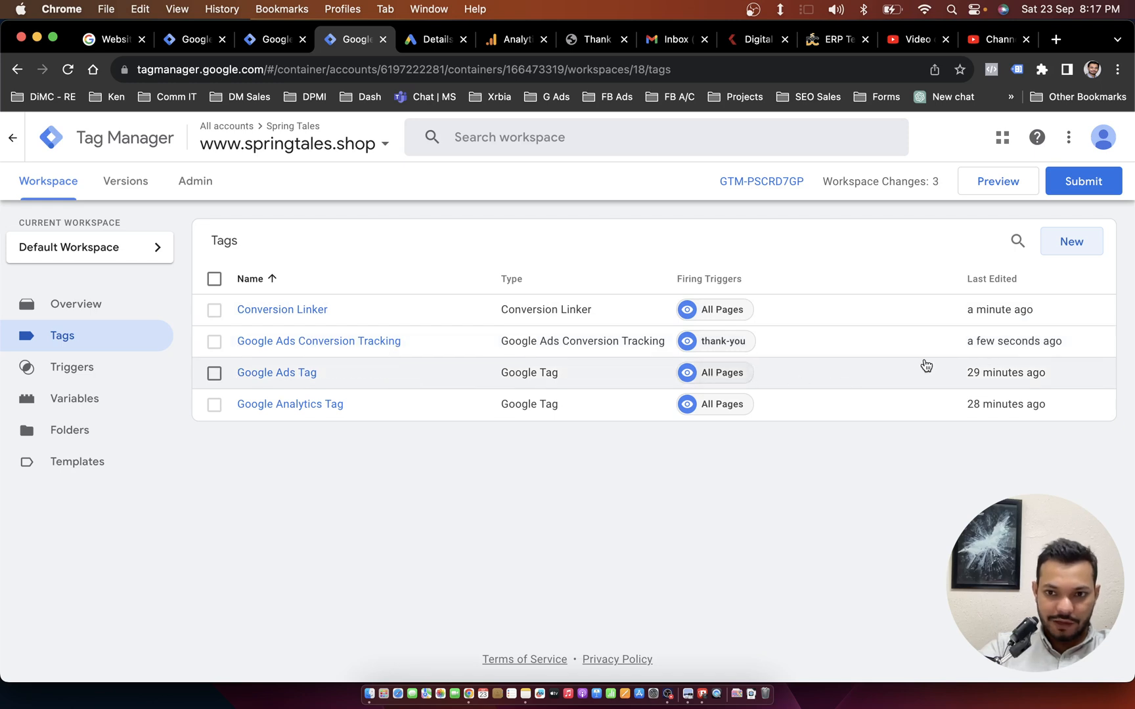
{"action": "left_click", "coordinate": [214, 341]}
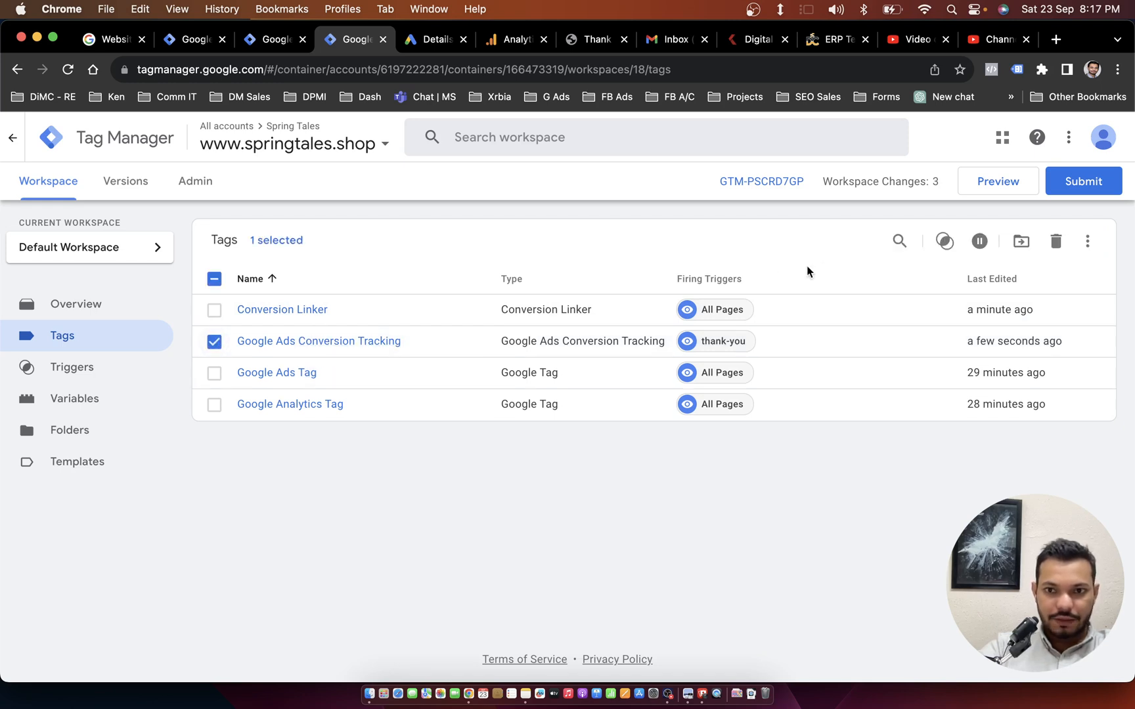
{"action": "left_click", "coordinate": [979, 242]}
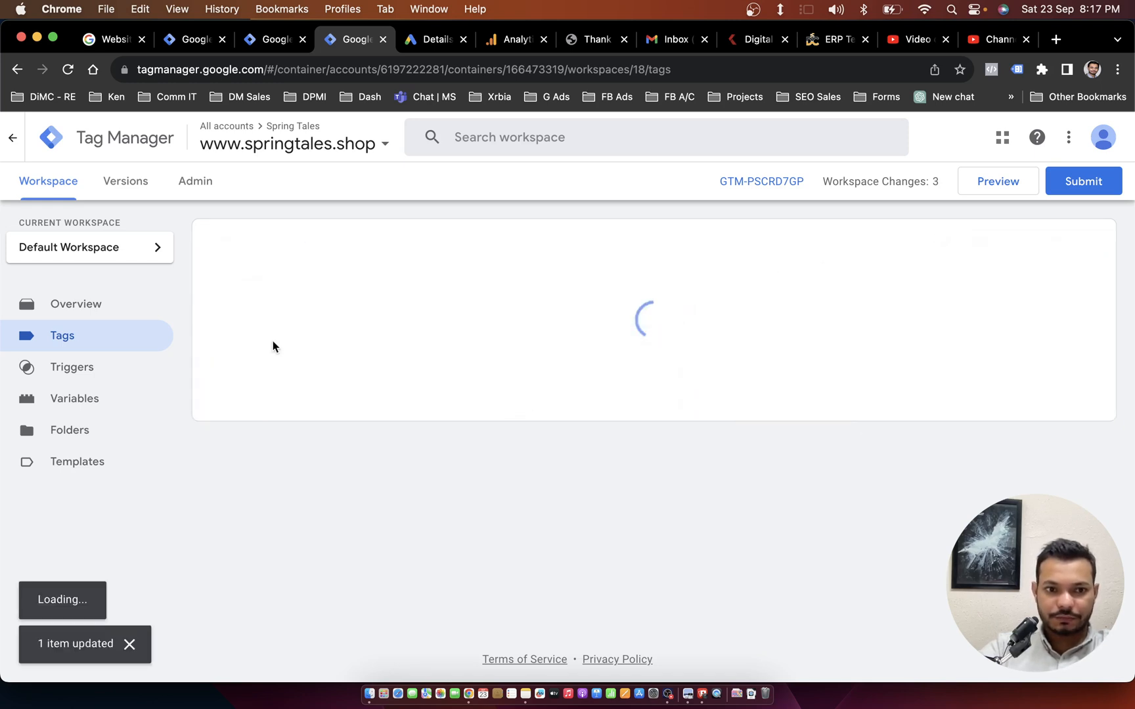
Close the Create events view in Google Analytics, and leave the Purchase conversion details in Google Ads.
{"action": "left_click", "coordinate": [501, 59]}
{"action": "left_click", "coordinate": [501, 45]}
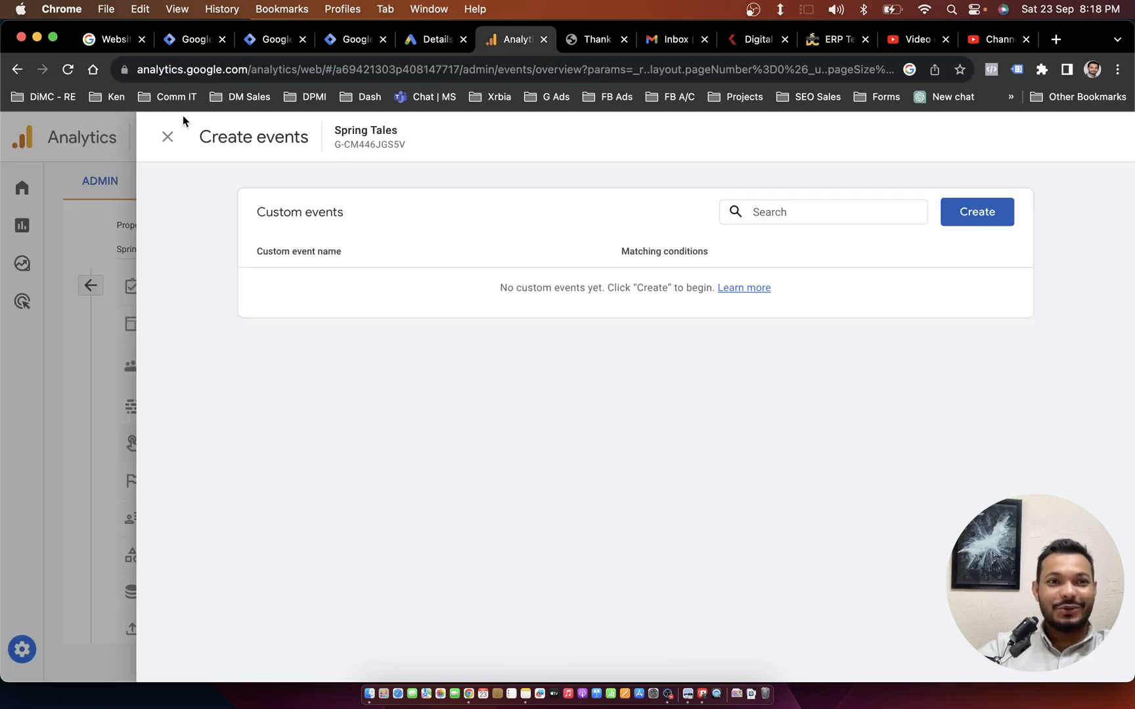
{"action": "left_click", "coordinate": [166, 138]}
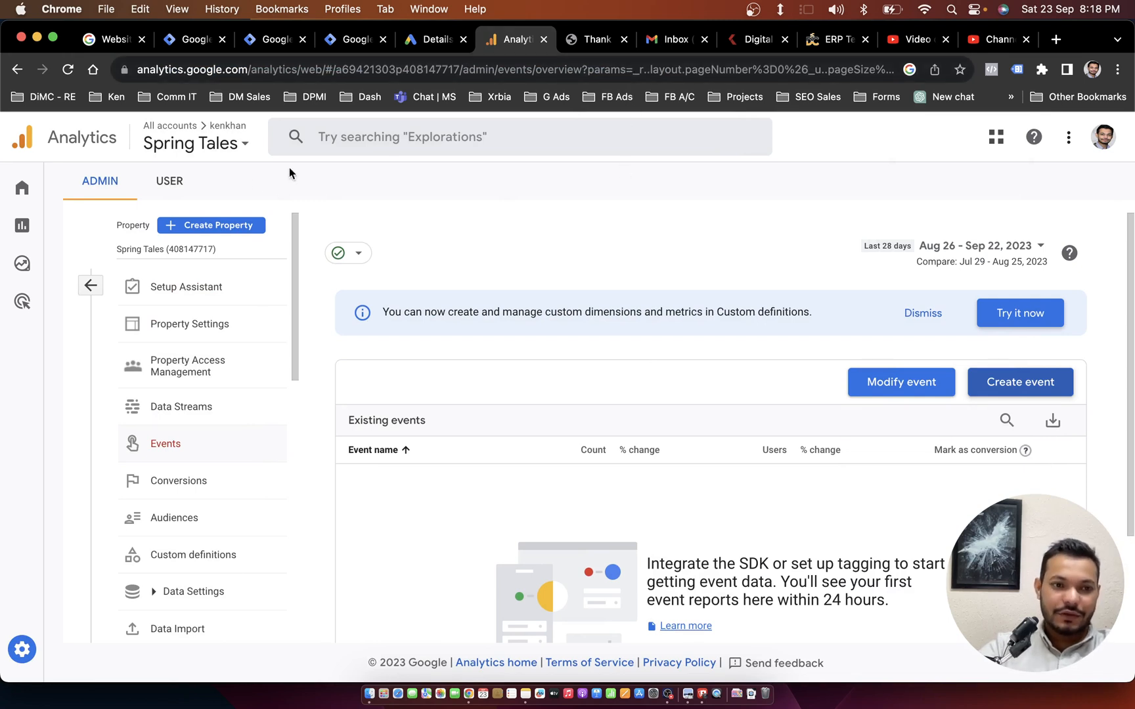
{"action": "scroll", "coordinate": [185, 407], "scroll_direction": "down", "scroll_amount": 5}
{"action": "scroll", "coordinate": [177, 401], "scroll_direction": "up", "scroll_amount": 5}
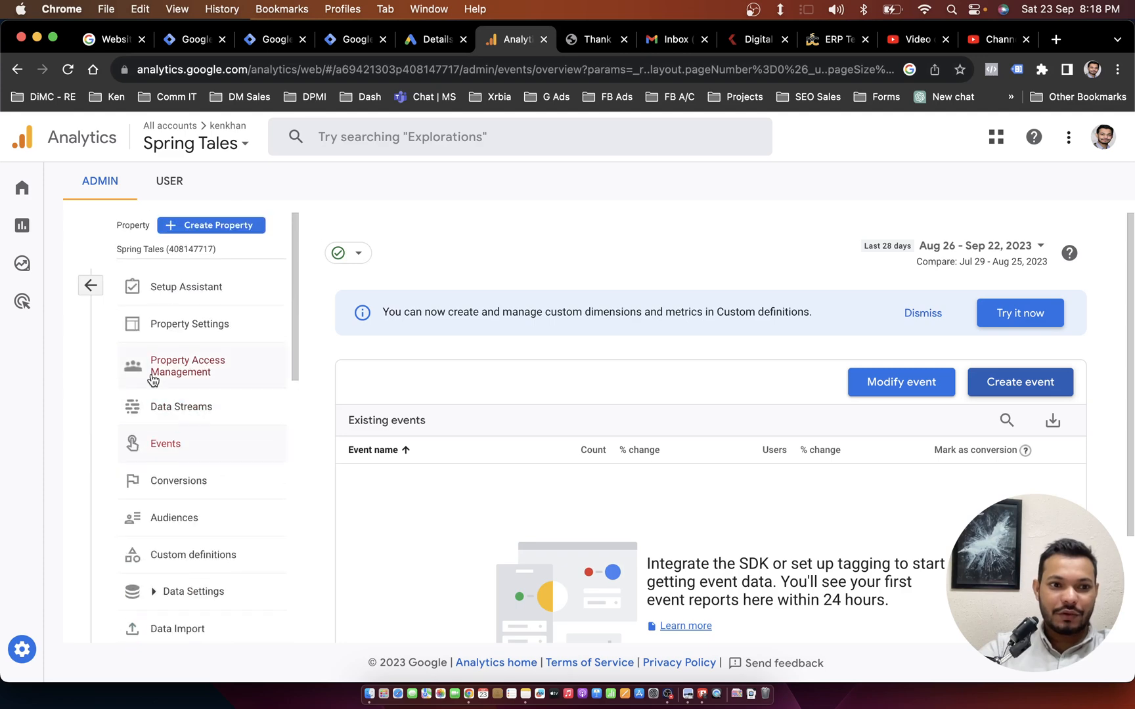
{"action": "mouse_move", "coordinate": [14, 647]}
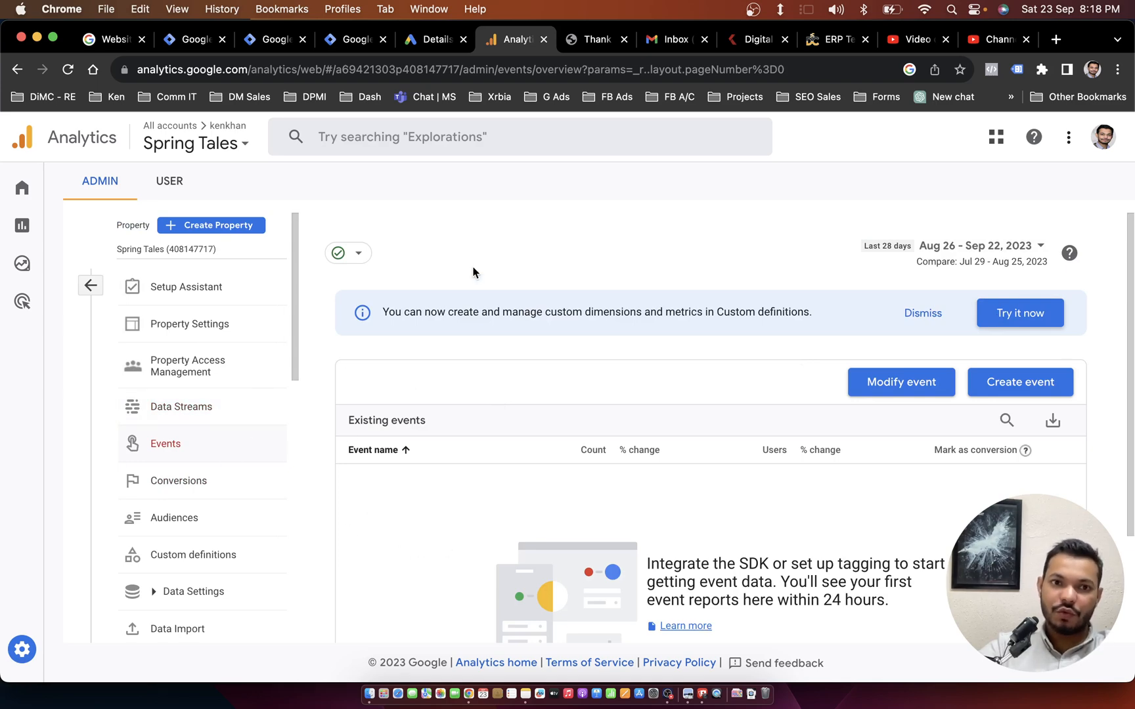
{"action": "left_click", "coordinate": [433, 40]}
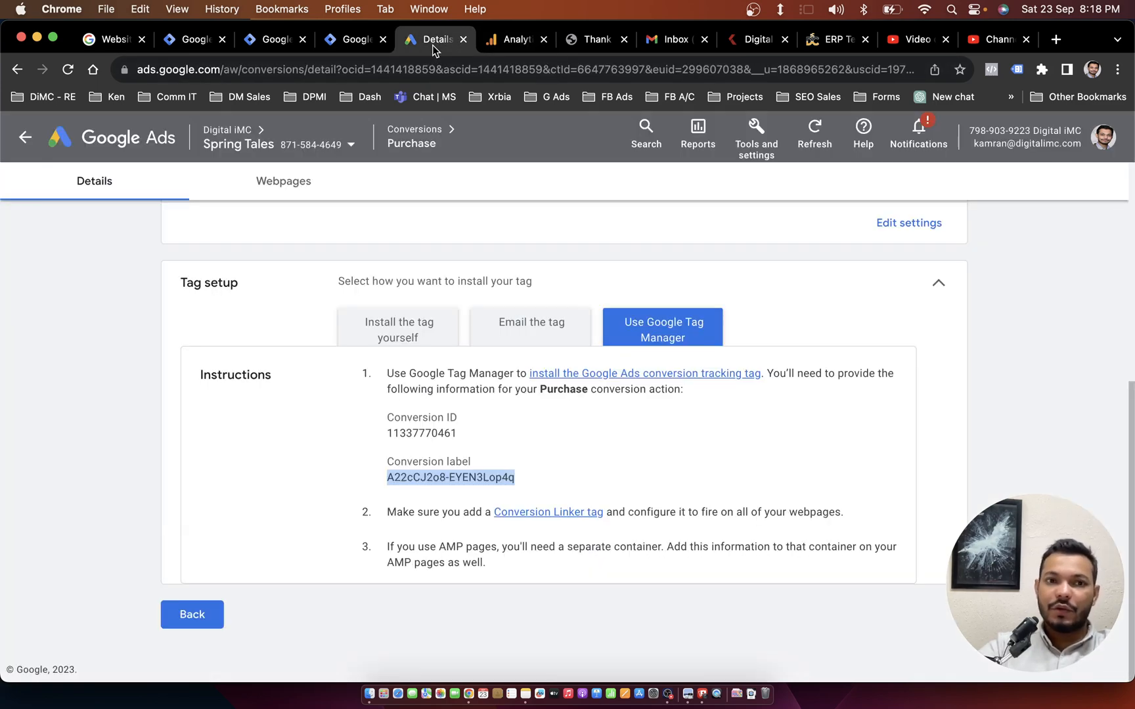
{"action": "left_click", "coordinate": [28, 139]}
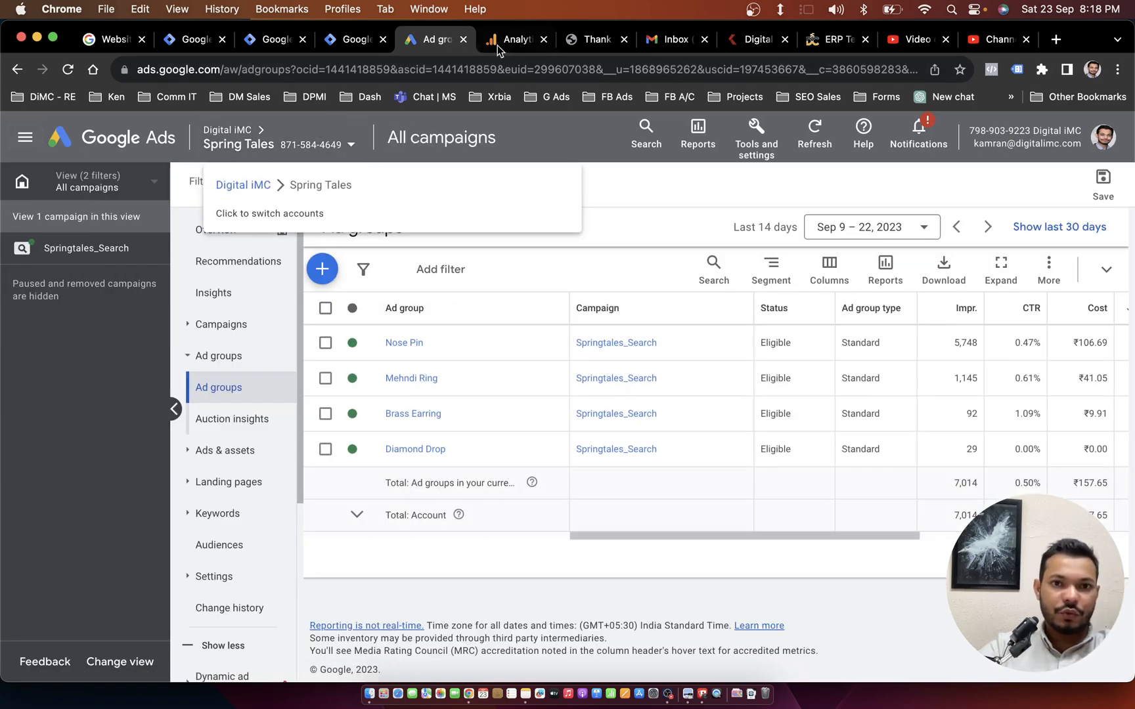
Switch to the store's order confirmation page, reload it and inspect its tags with Tag Assistant.
{"action": "left_click", "coordinate": [588, 39]}
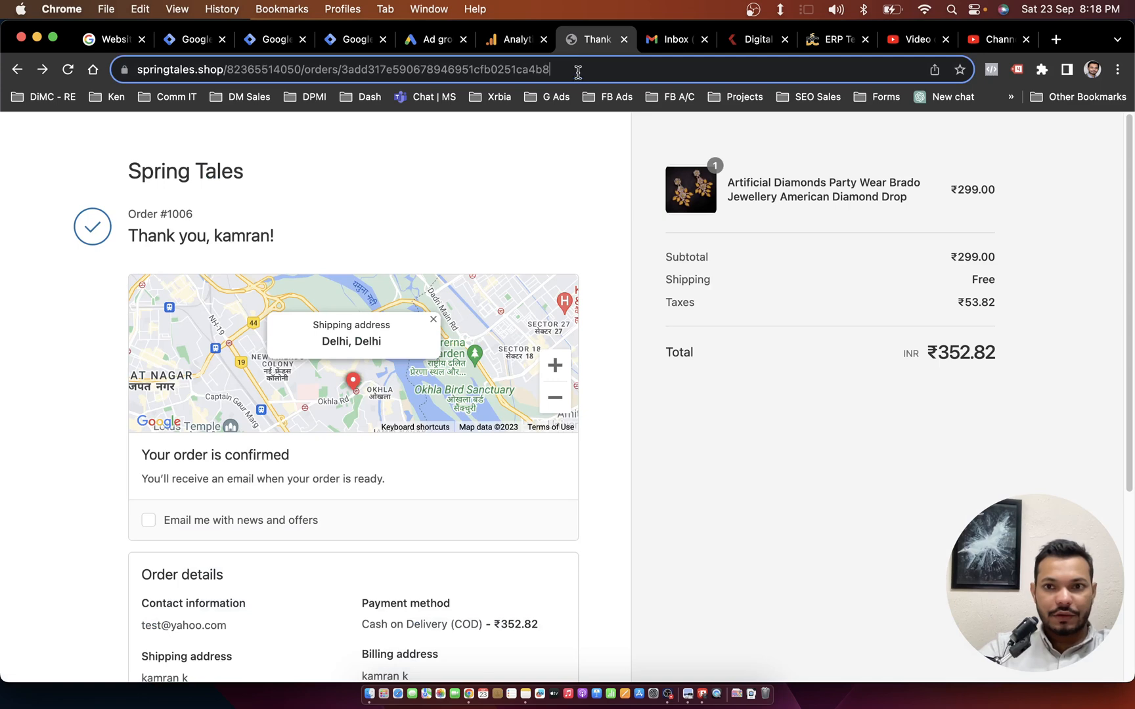
{"action": "key", "text": "Return"}
{"action": "left_click", "coordinate": [1016, 69]}
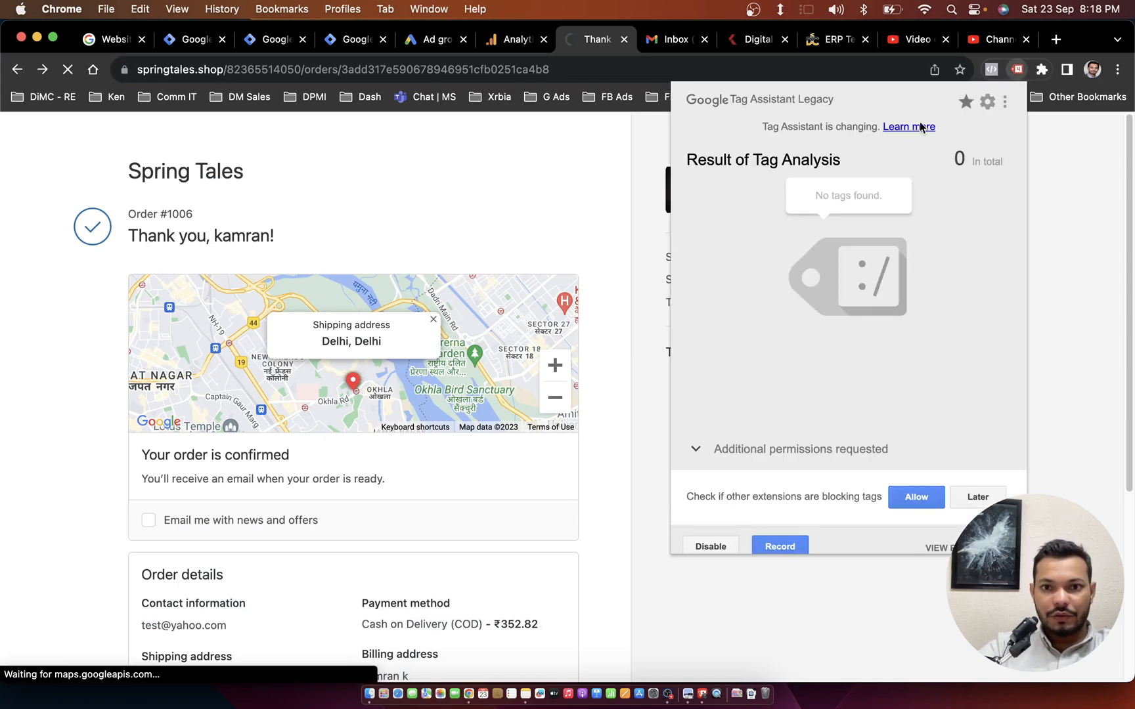
{"action": "left_click", "coordinate": [1045, 241]}
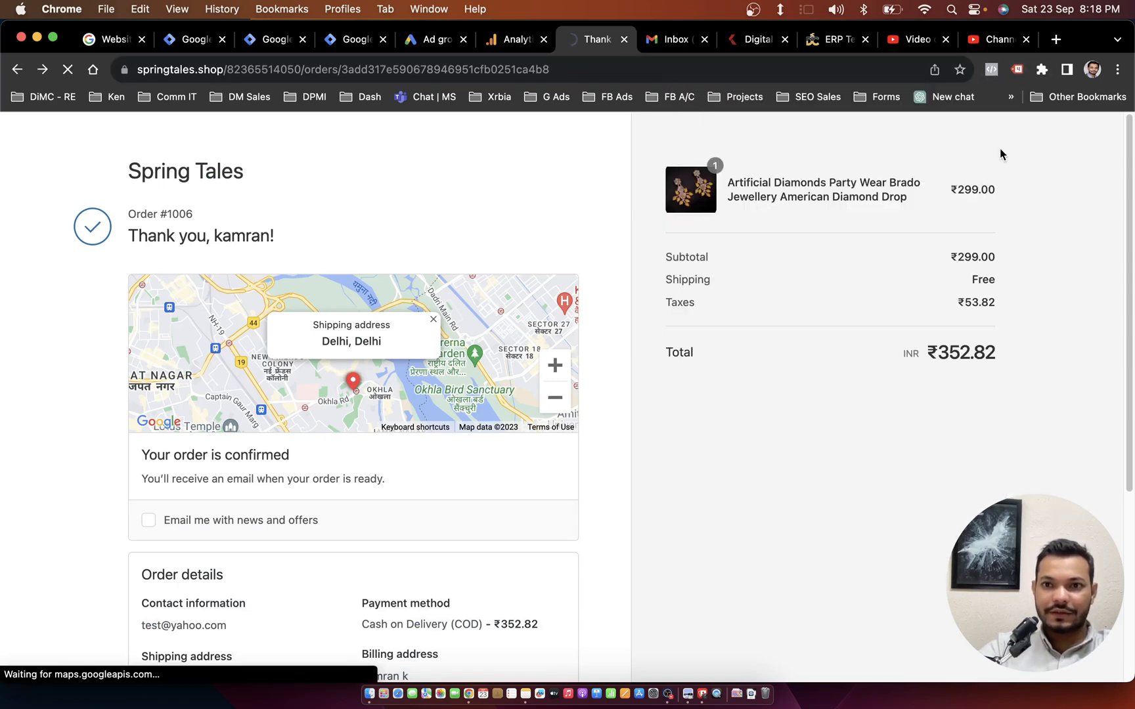
{"action": "left_click", "coordinate": [1018, 70]}
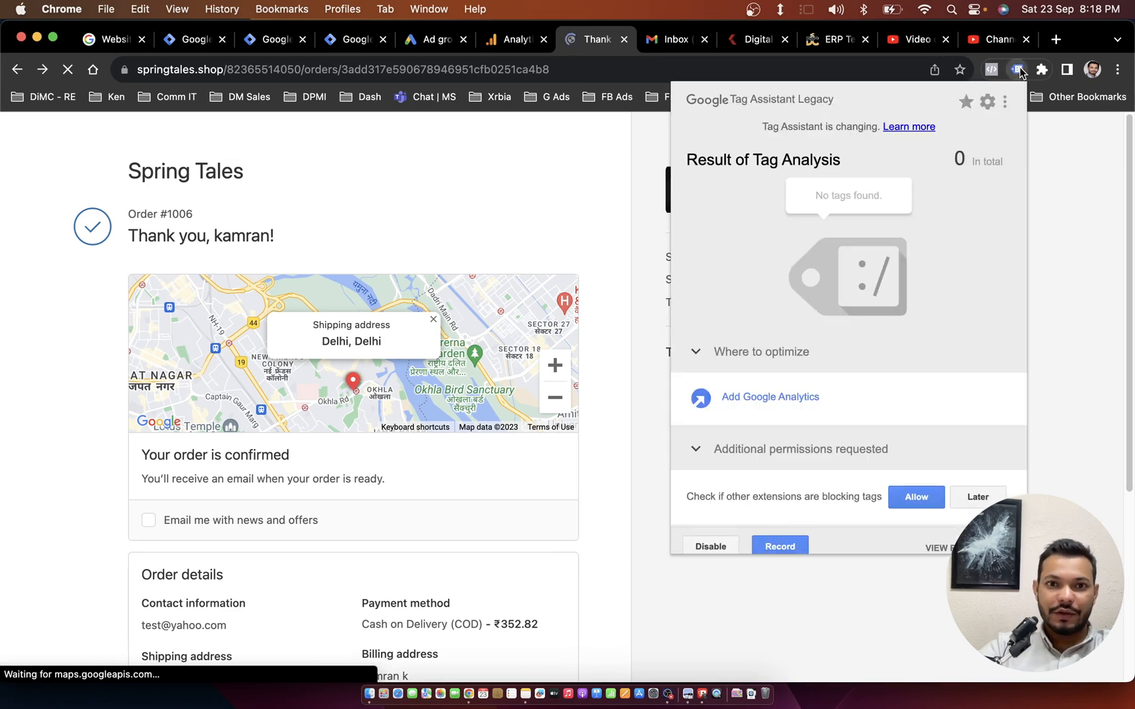
{"action": "left_click", "coordinate": [1058, 240]}
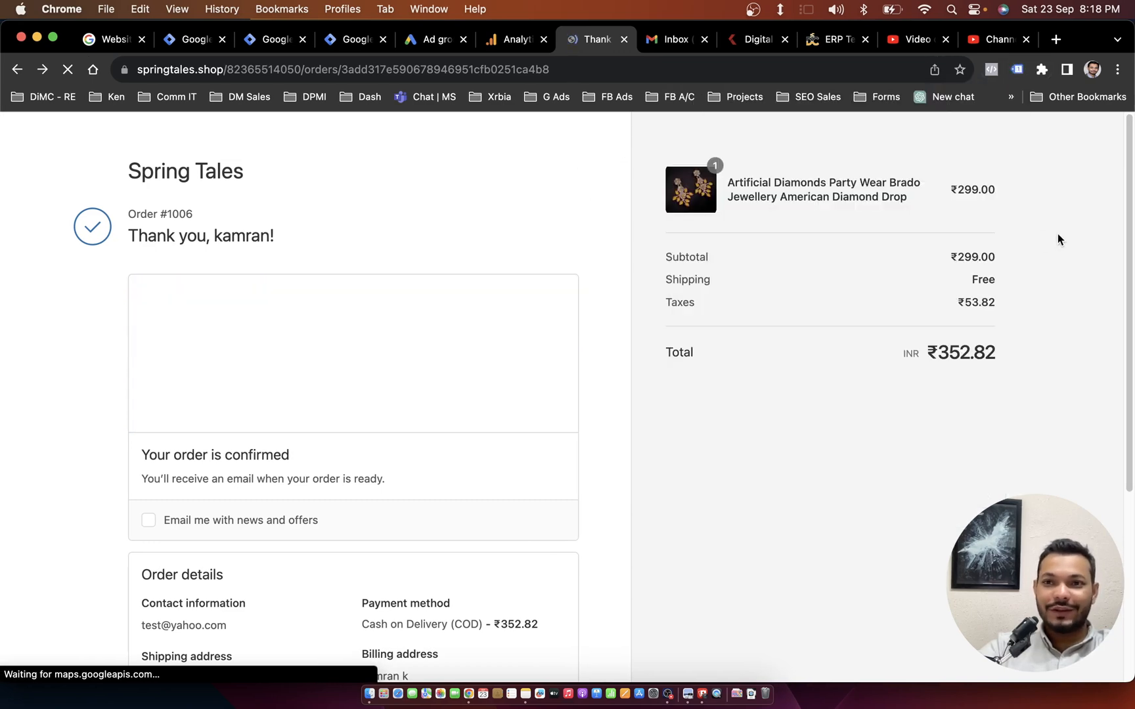
{"action": "left_click", "coordinate": [1016, 71]}
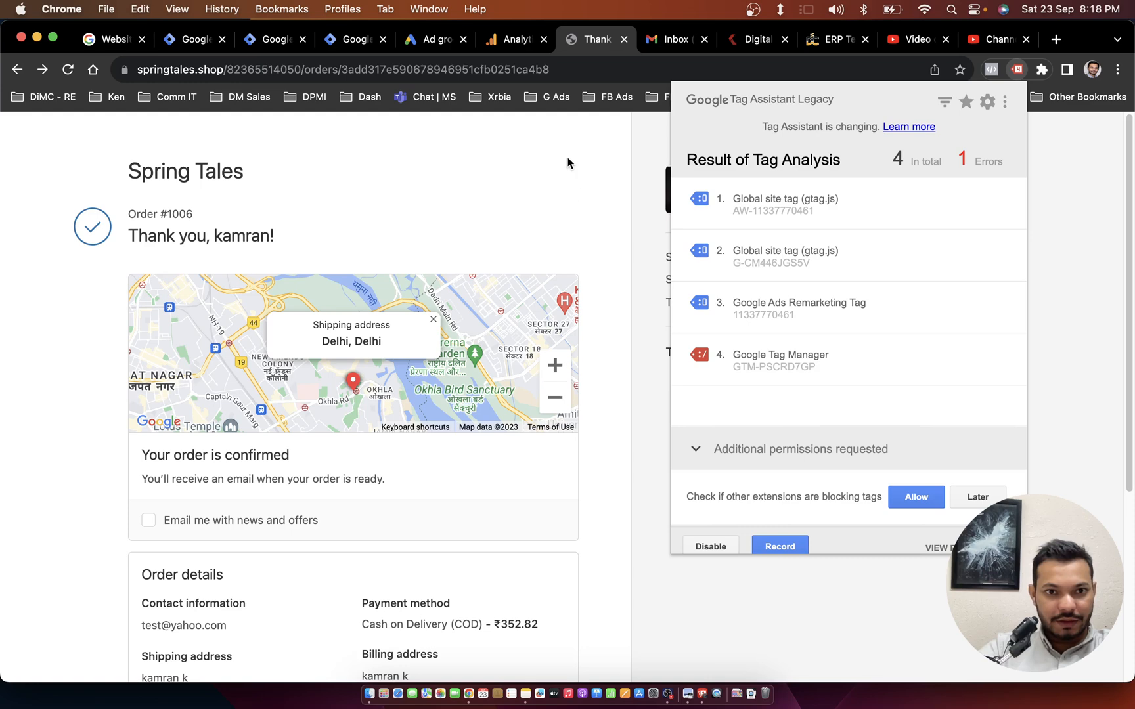
{"action": "left_click", "coordinate": [328, 189]}
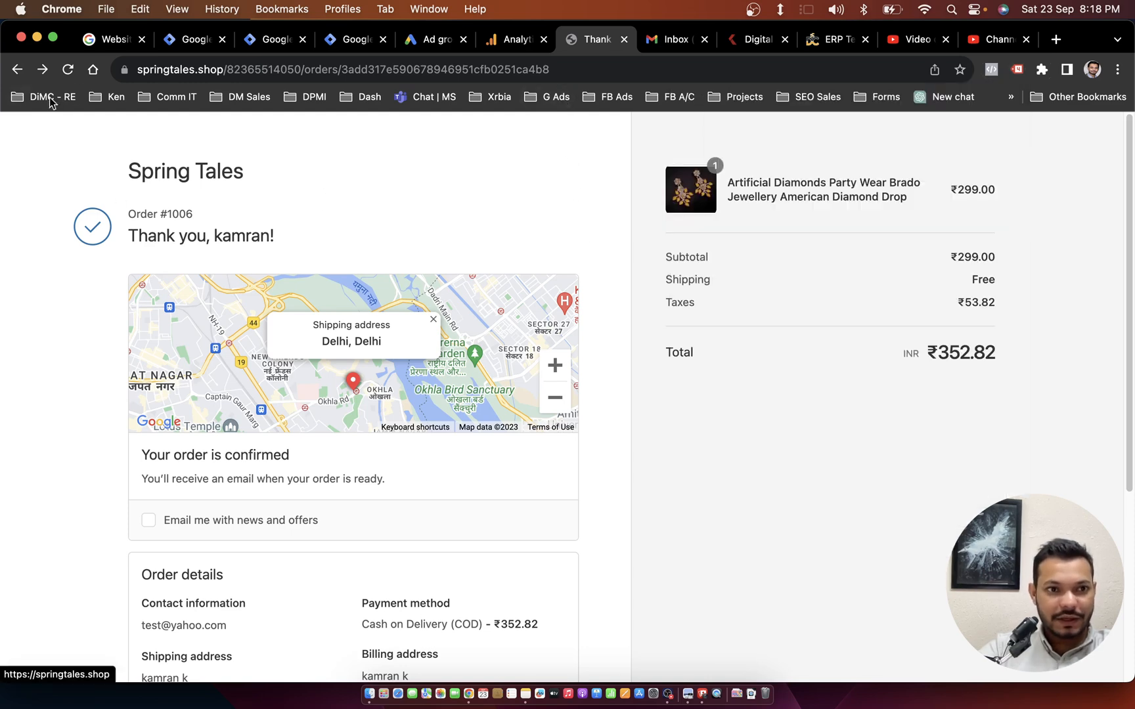
Return to the American Diamond Drop product page and start a direct purchase of one item.
{"action": "left_click", "coordinate": [16, 69]}
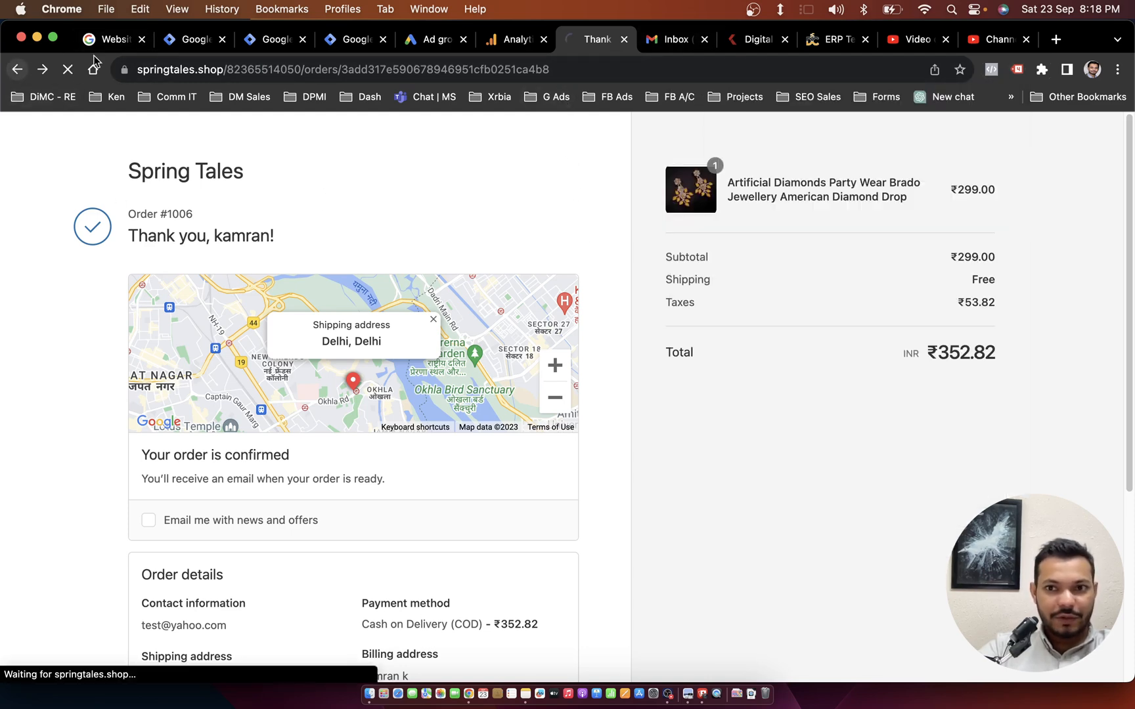
{"action": "left_click", "coordinate": [18, 69]}
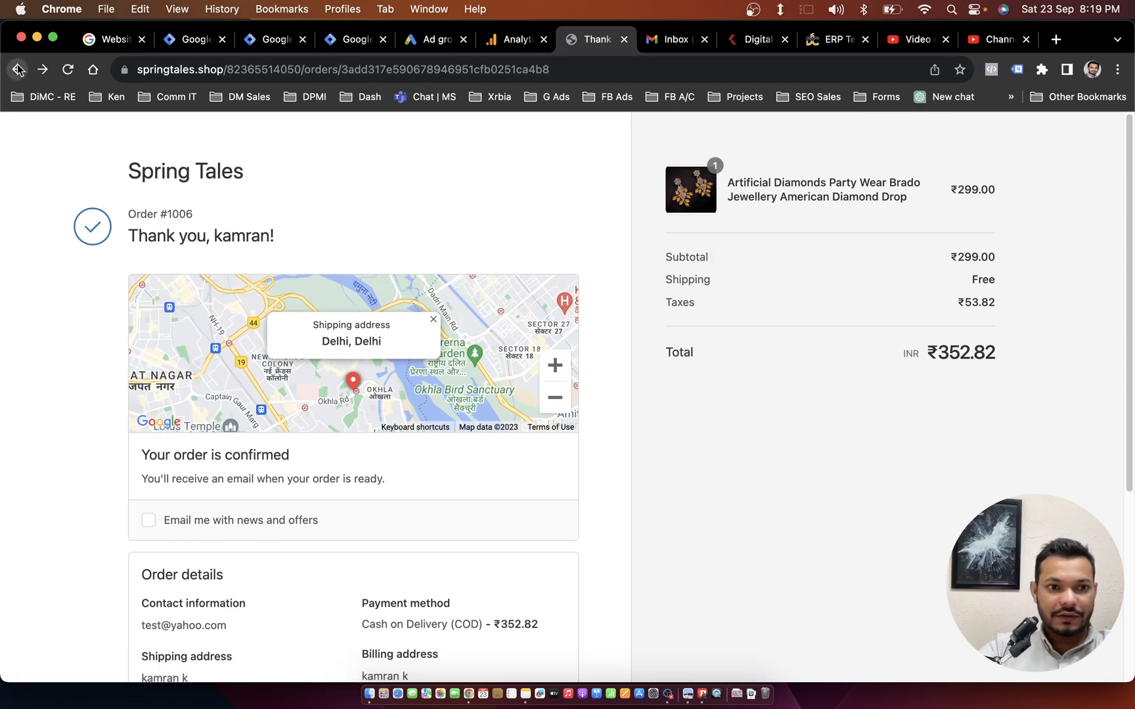
{"action": "scroll", "coordinate": [872, 512], "scroll_direction": "down", "scroll_amount": 2}
{"action": "left_click", "coordinate": [873, 514]}
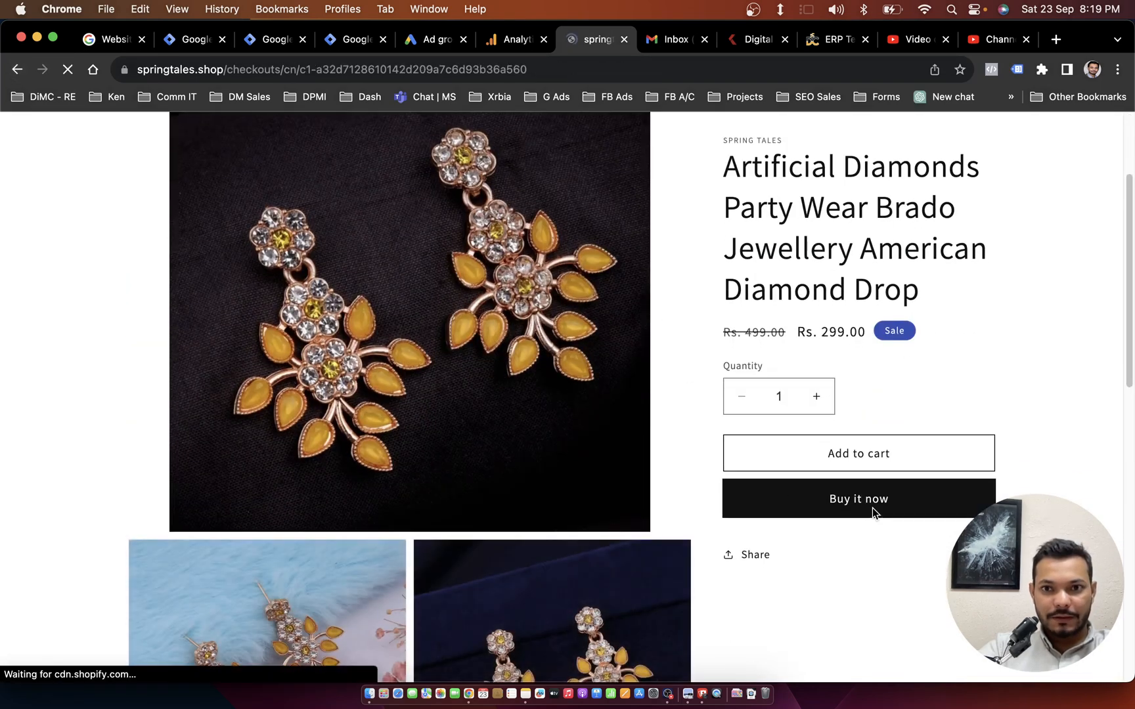
Fill in the checkout's contact and shipping address with the saved test details and continue to shipping.
{"action": "scroll", "coordinate": [484, 421], "scroll_direction": "down", "scroll_amount": 2}
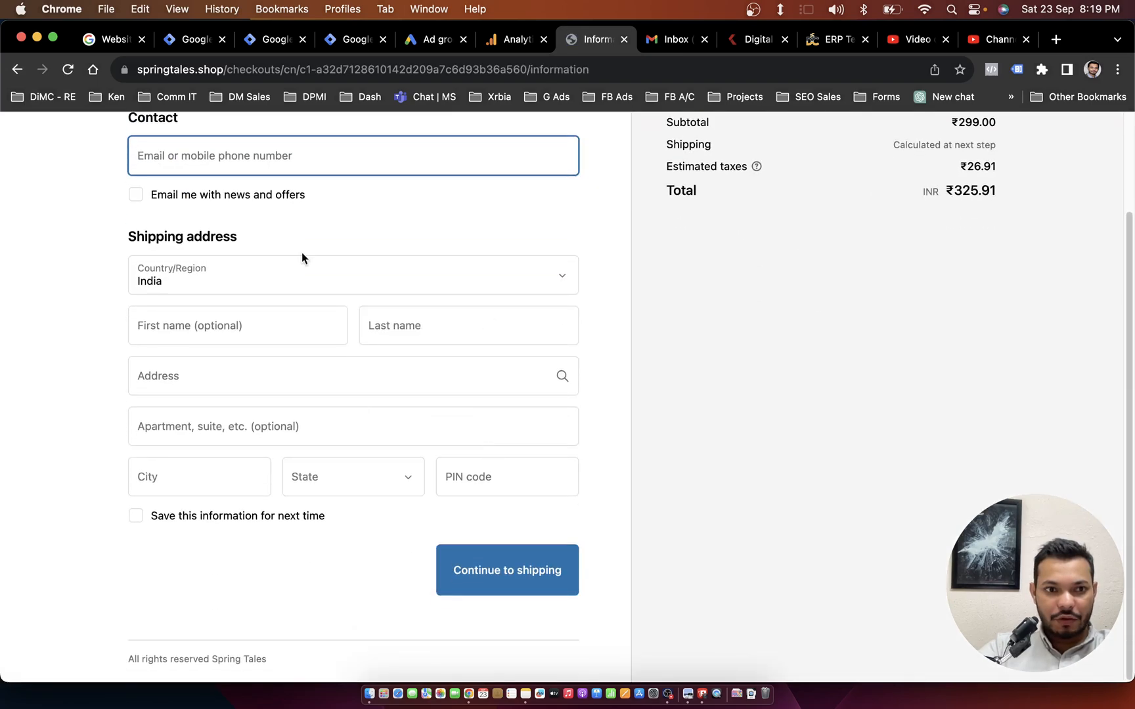
{"action": "left_click", "coordinate": [271, 158]}
{"action": "left_click", "coordinate": [284, 200]}
{"action": "left_click", "coordinate": [555, 578]}
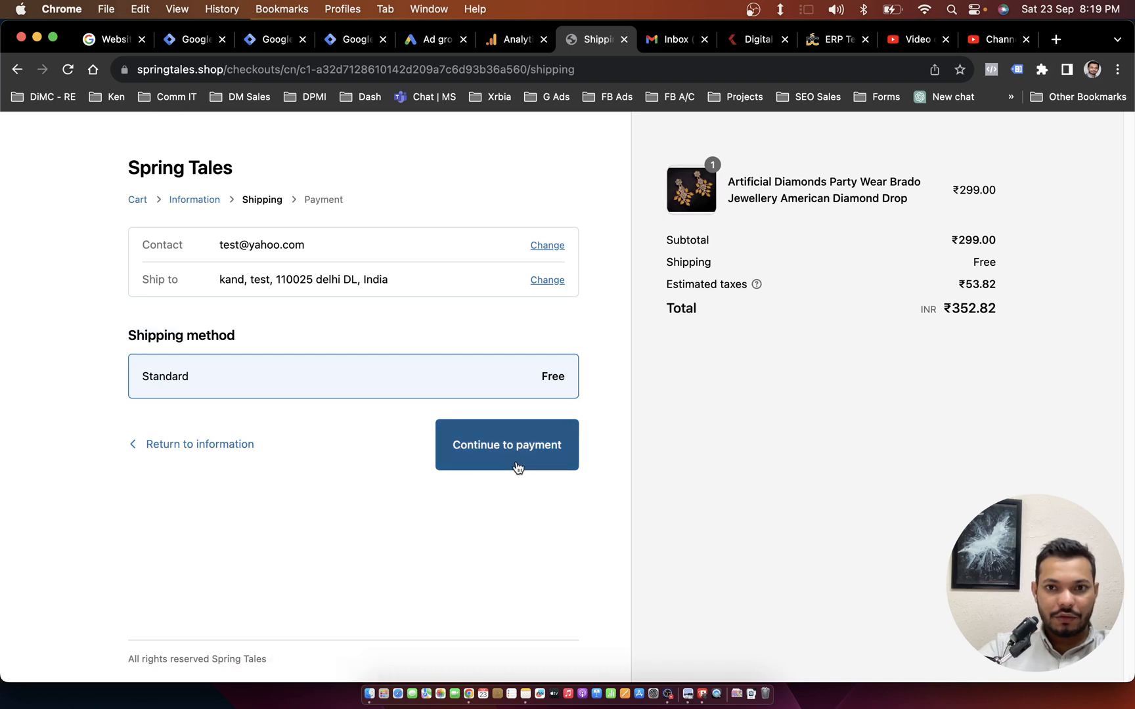
Accept the free Standard shipping and complete the order with Cash on Delivery and the billing address same as shipping.
{"action": "left_click", "coordinate": [517, 465]}
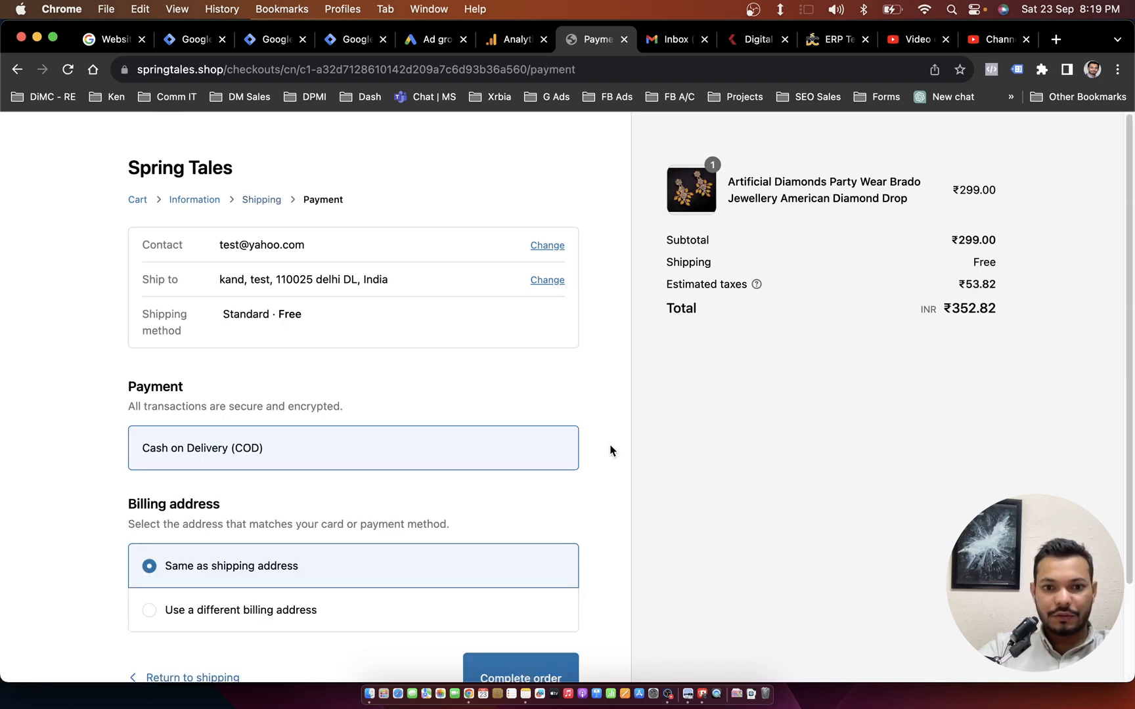
{"action": "scroll", "coordinate": [639, 425], "scroll_direction": "down", "scroll_amount": 2}
{"action": "left_click", "coordinate": [529, 579]}
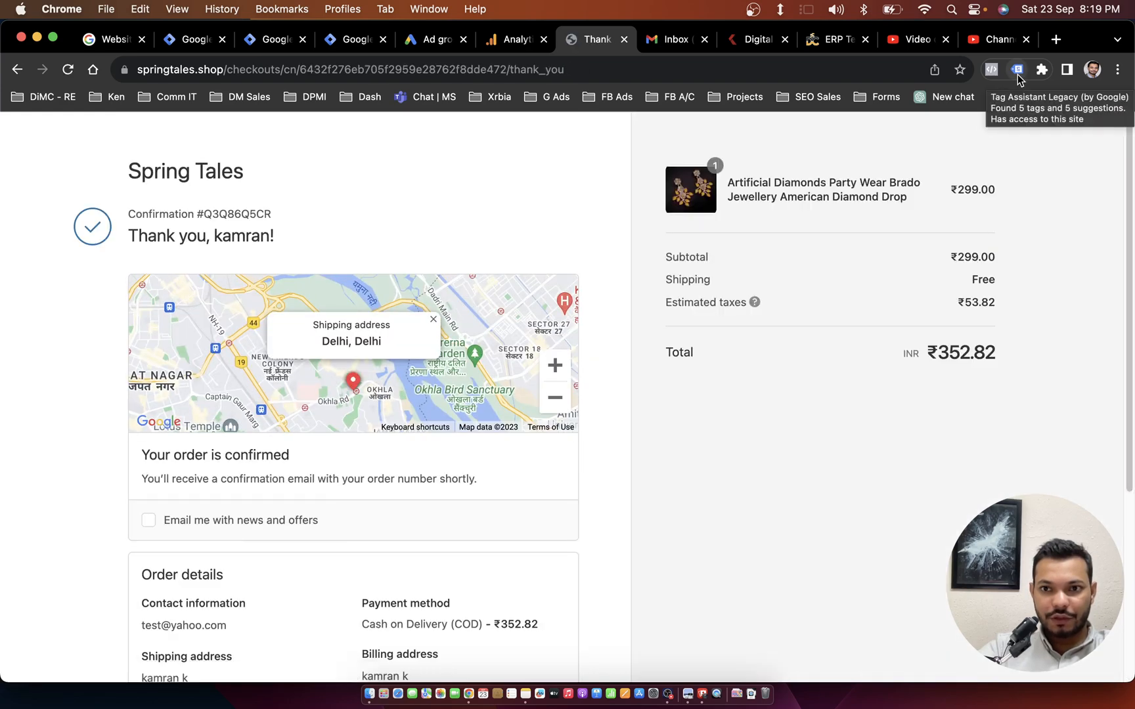
Inspect the Google Ads Conversion Tracking tag's conversion ID and label on the order confirmation page with Tag Assistant.
{"action": "left_click", "coordinate": [1016, 70]}
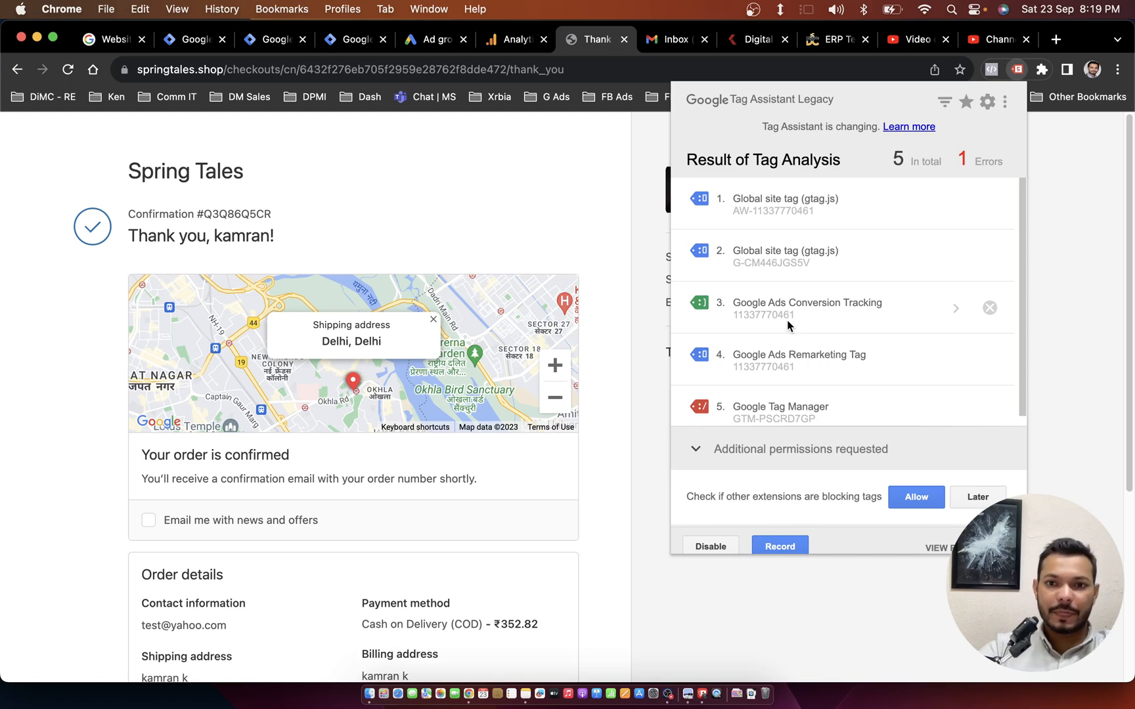
{"action": "left_click", "coordinate": [949, 310]}
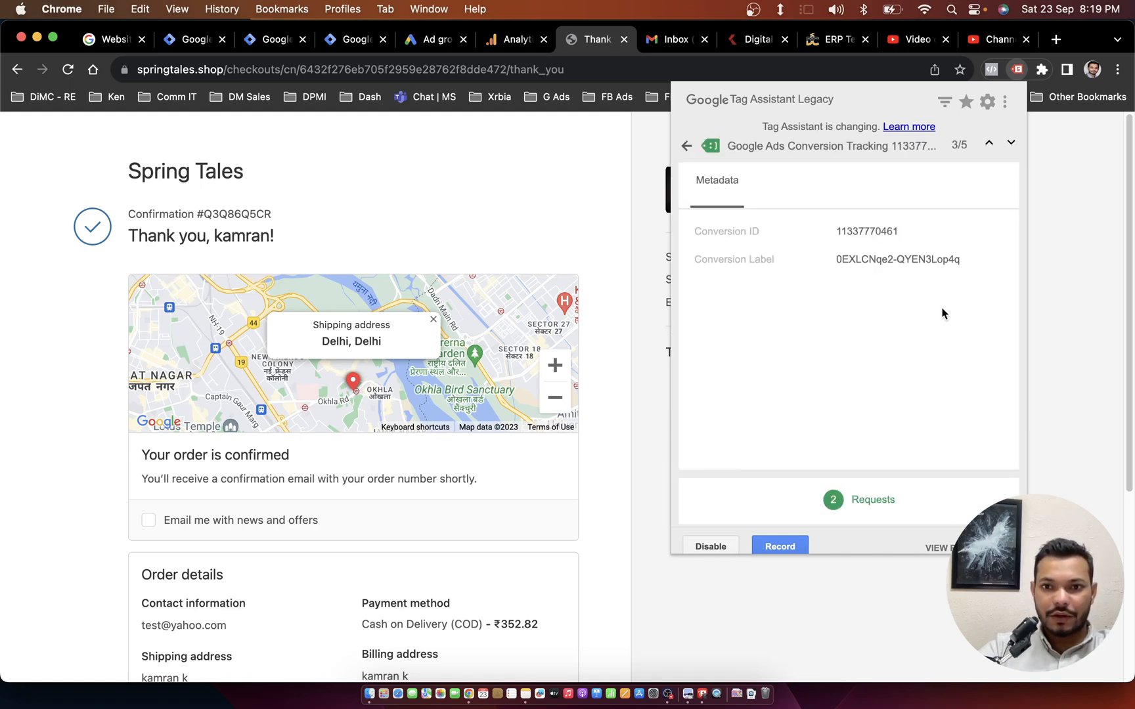
{"action": "left_click", "coordinate": [882, 259]}
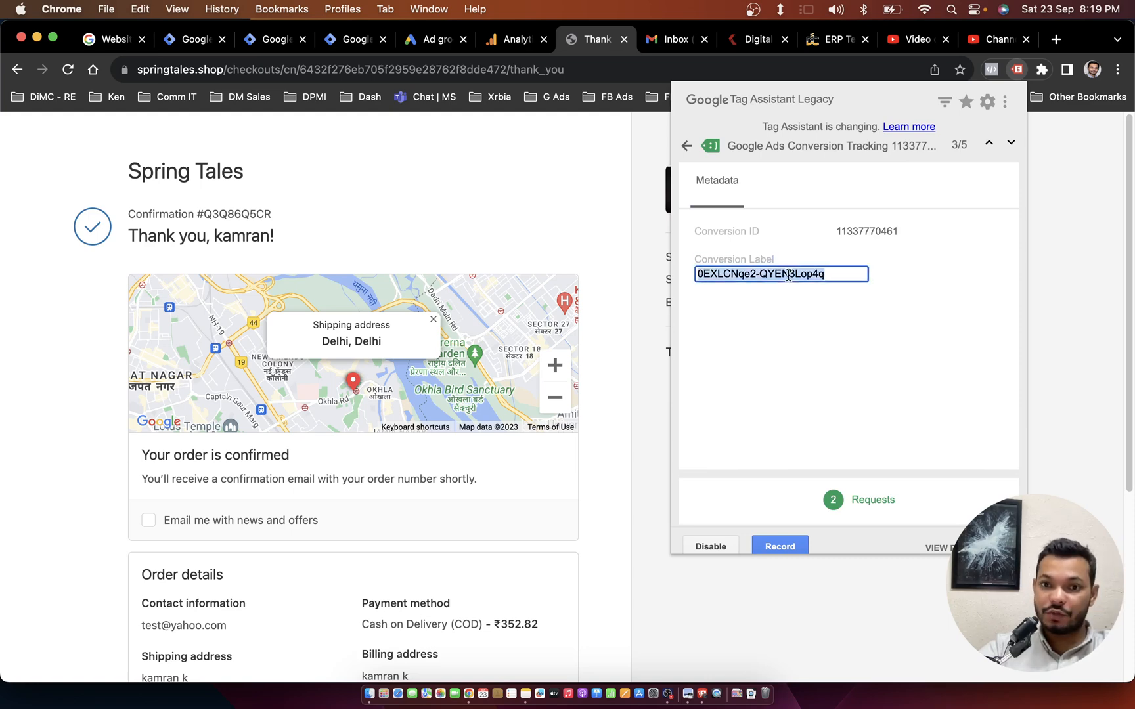
{"action": "left_click", "coordinate": [787, 309]}
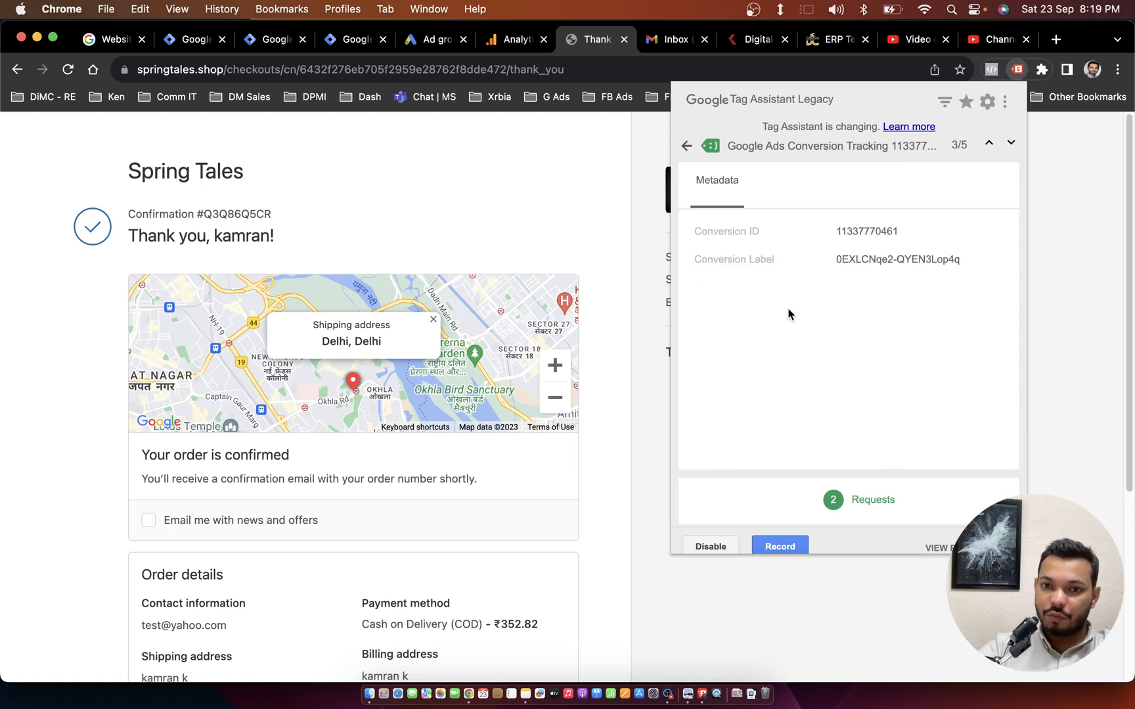
{"action": "left_click", "coordinate": [686, 147]}
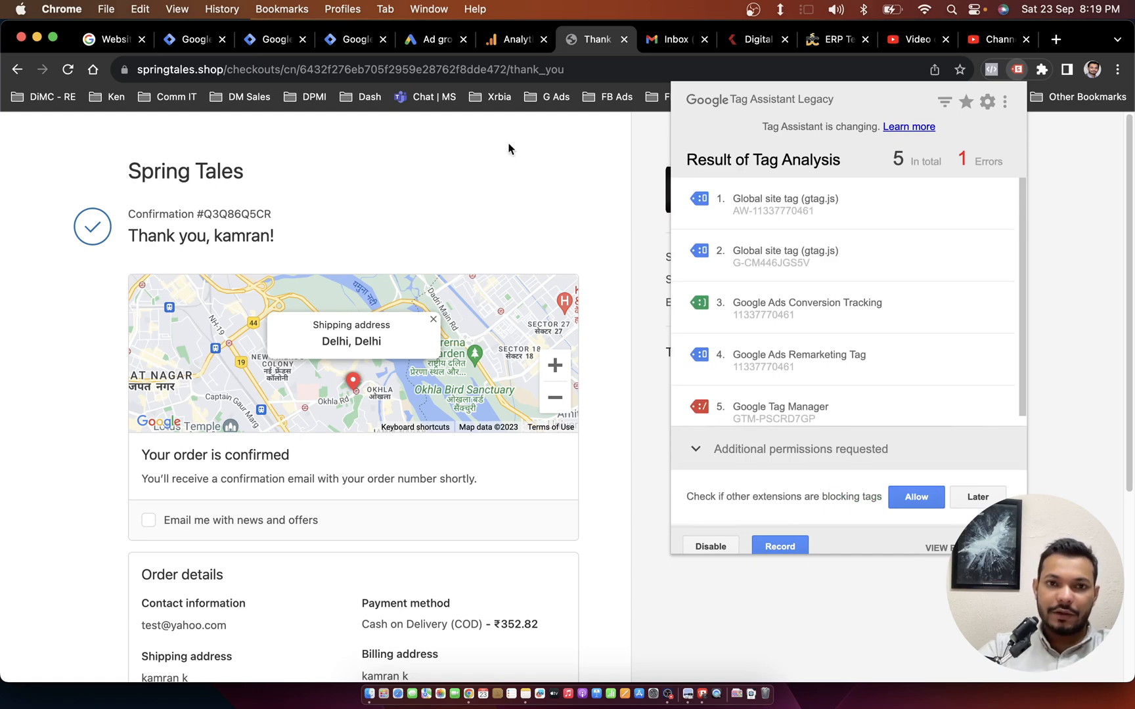
{"action": "left_click", "coordinate": [497, 45]}
{"action": "left_click", "coordinate": [572, 48]}
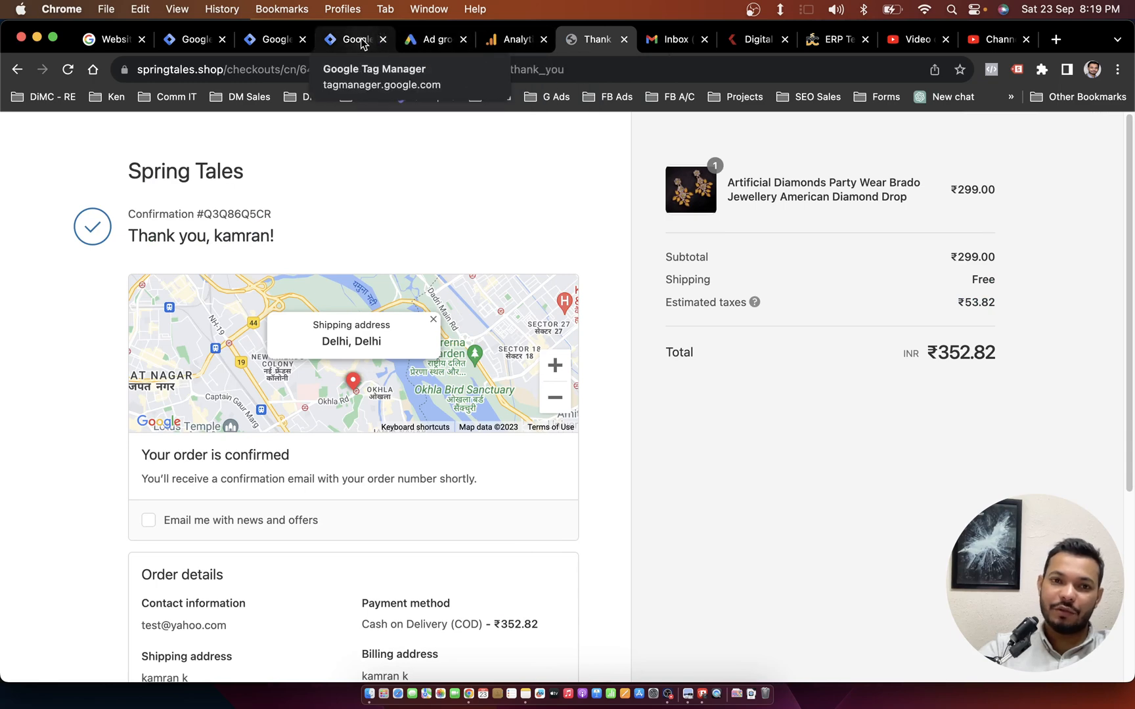
{"action": "left_click", "coordinate": [420, 42]}
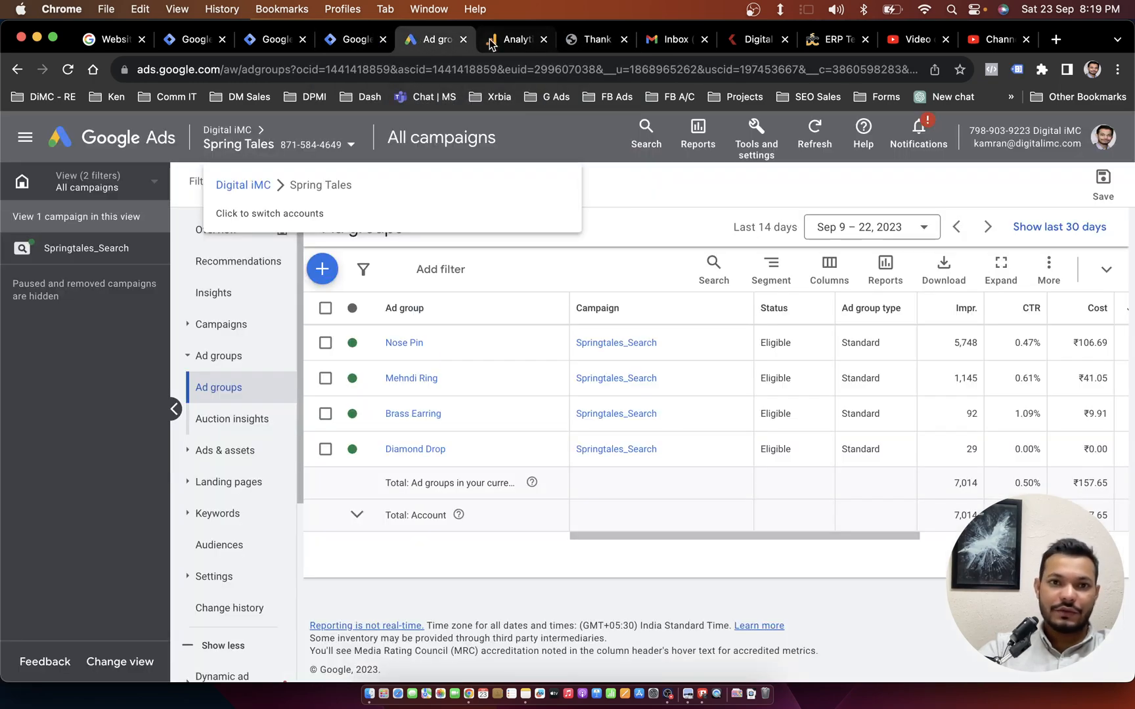
{"action": "left_click", "coordinate": [515, 41]}
{"action": "left_click", "coordinate": [574, 43]}
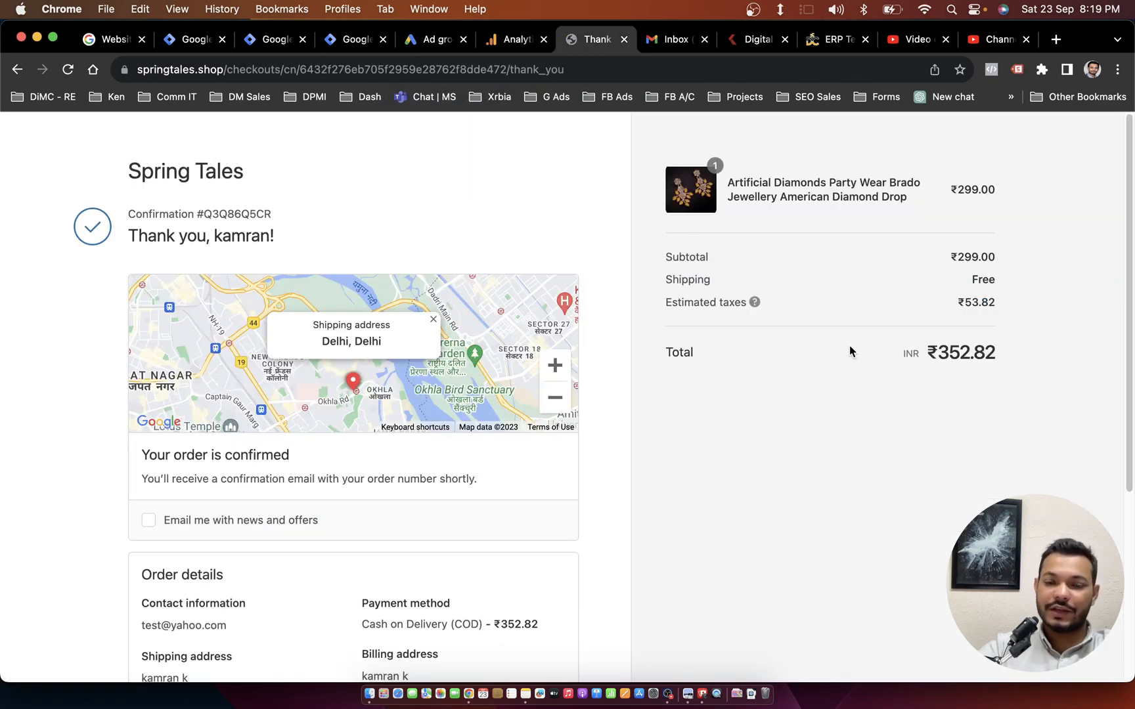
Compare the conversion columns of the Springtales_Search ad groups in Google Ads with the Events page in Google Analytics.
{"action": "left_click", "coordinate": [419, 41]}
{"action": "left_click_drag", "start_coordinate": [886, 536], "coordinate": [1103, 539]}
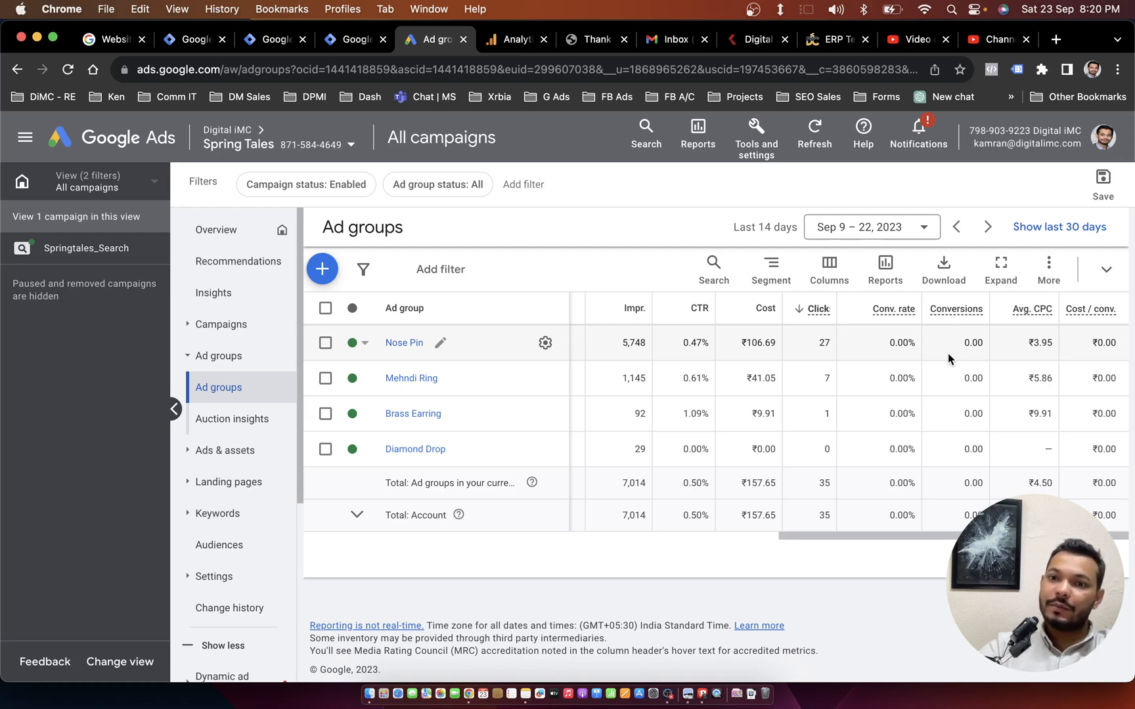
{"action": "left_click_drag", "start_coordinate": [515, 39], "coordinate": [464, 61]}
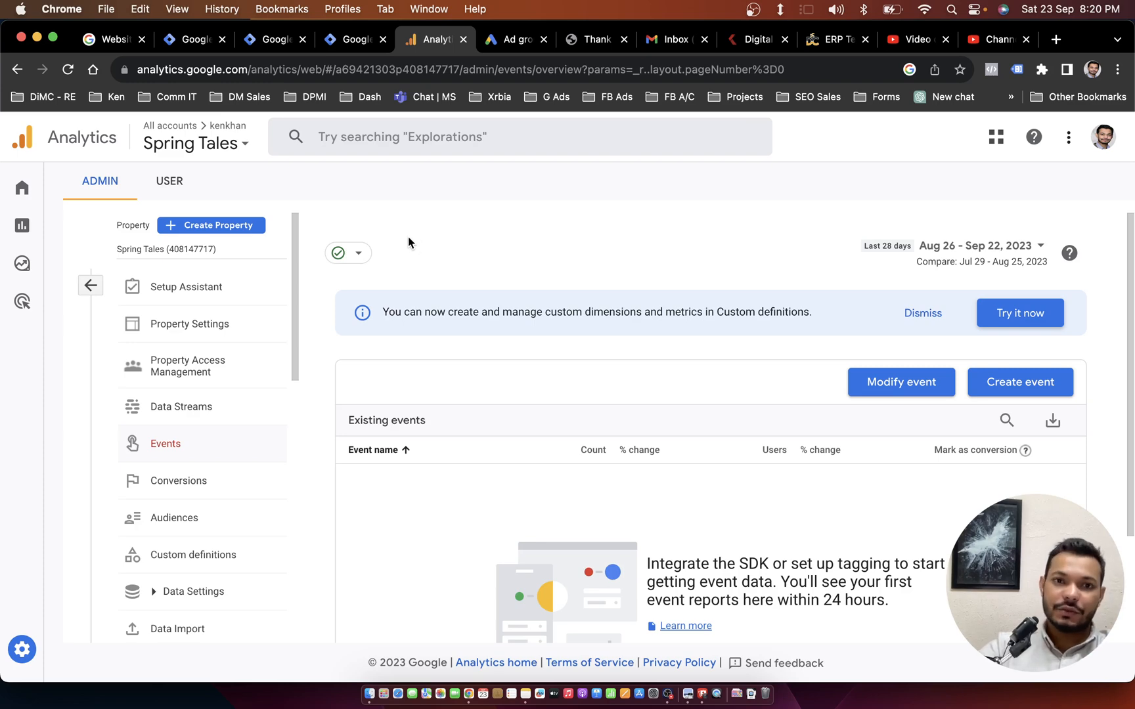
{"action": "left_click", "coordinate": [509, 39]}
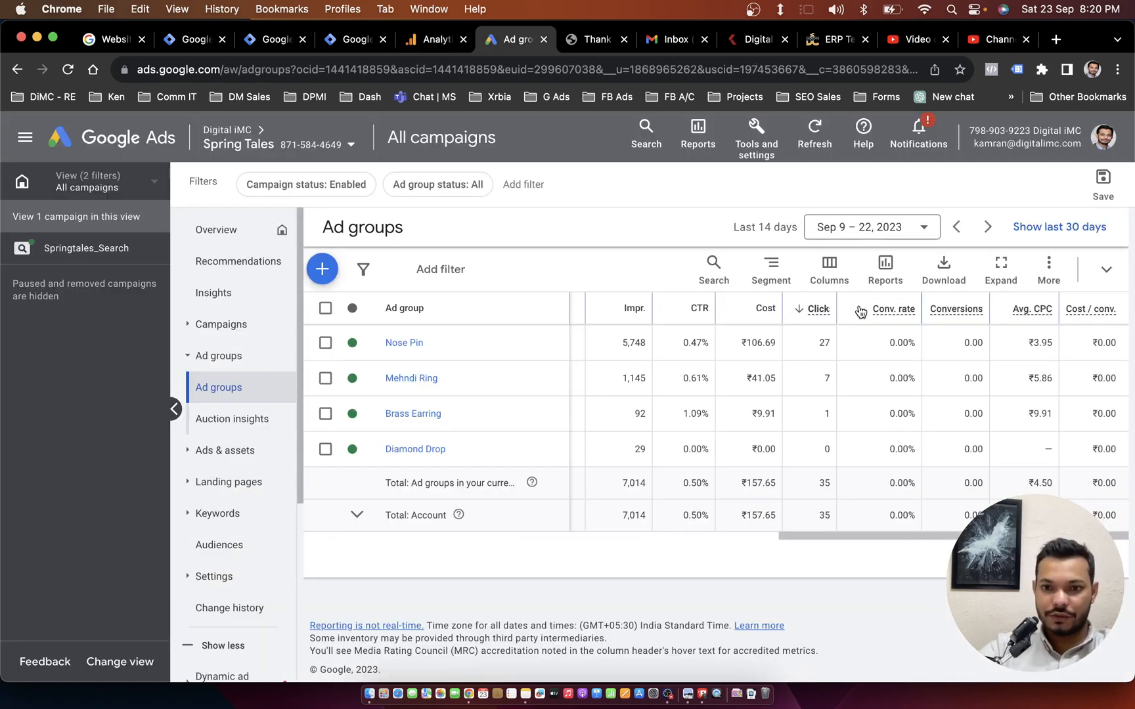
{"action": "left_click", "coordinate": [130, 247]}
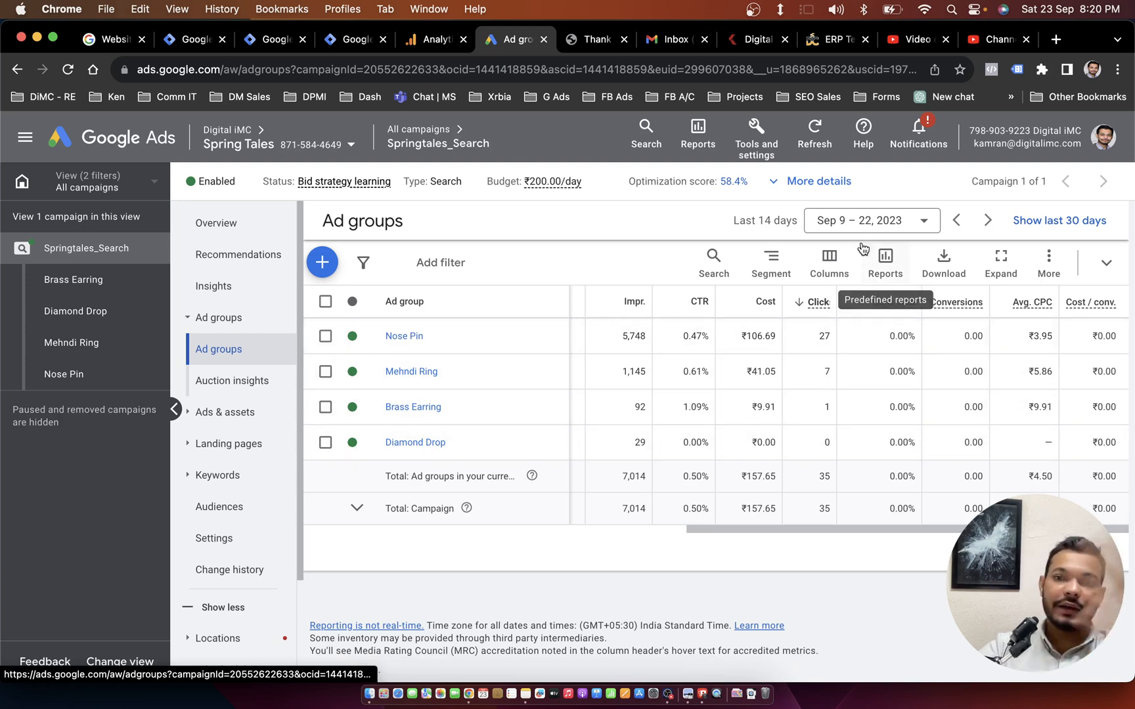
{"action": "left_click", "coordinate": [430, 41]}
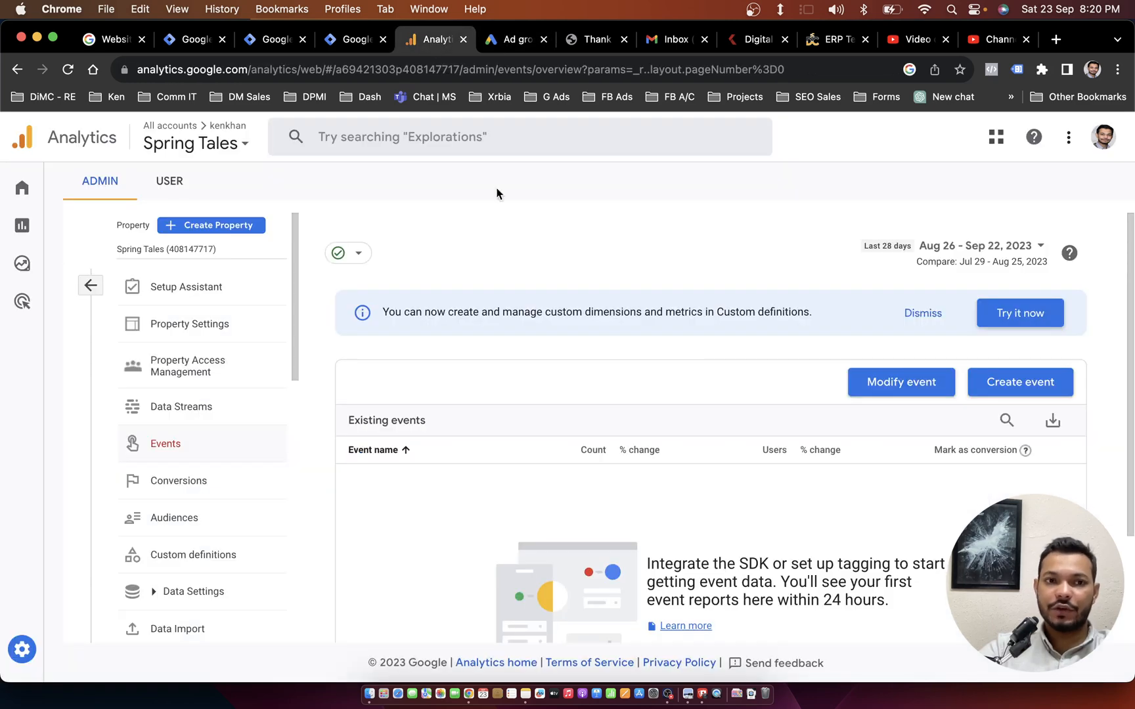
{"action": "left_click", "coordinate": [503, 41]}
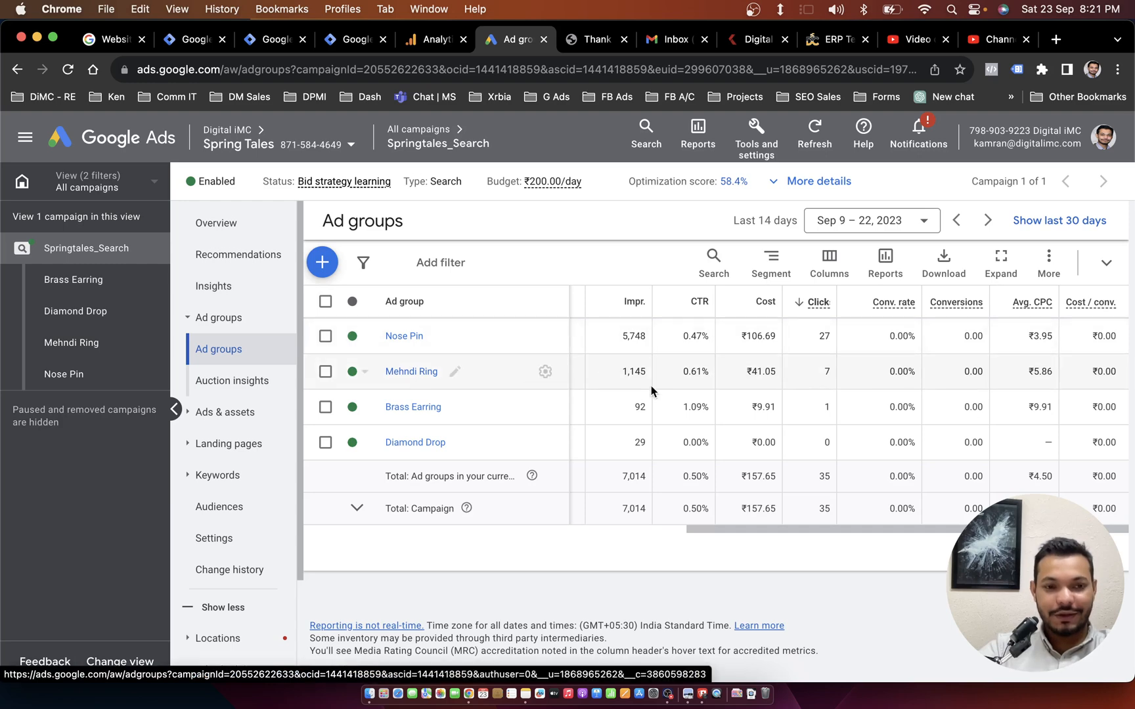
Review the Springtales_Search campaign's search terms and its performance by device.
{"action": "left_click", "coordinate": [255, 475]}
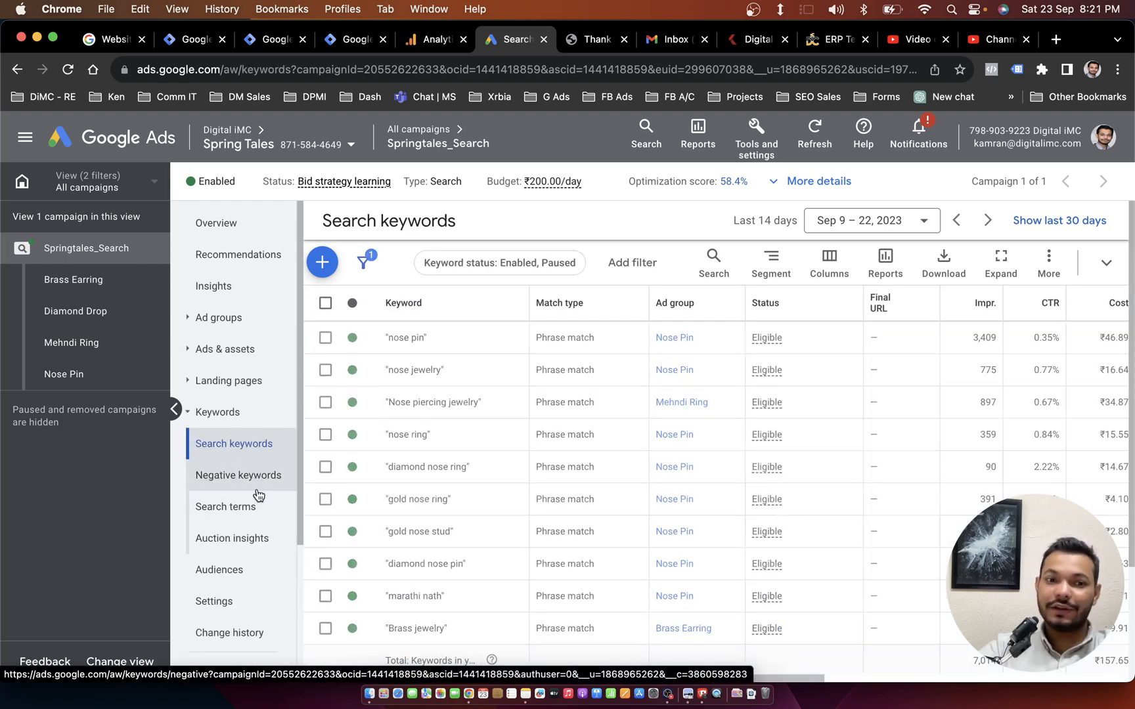
{"action": "left_click", "coordinate": [255, 506]}
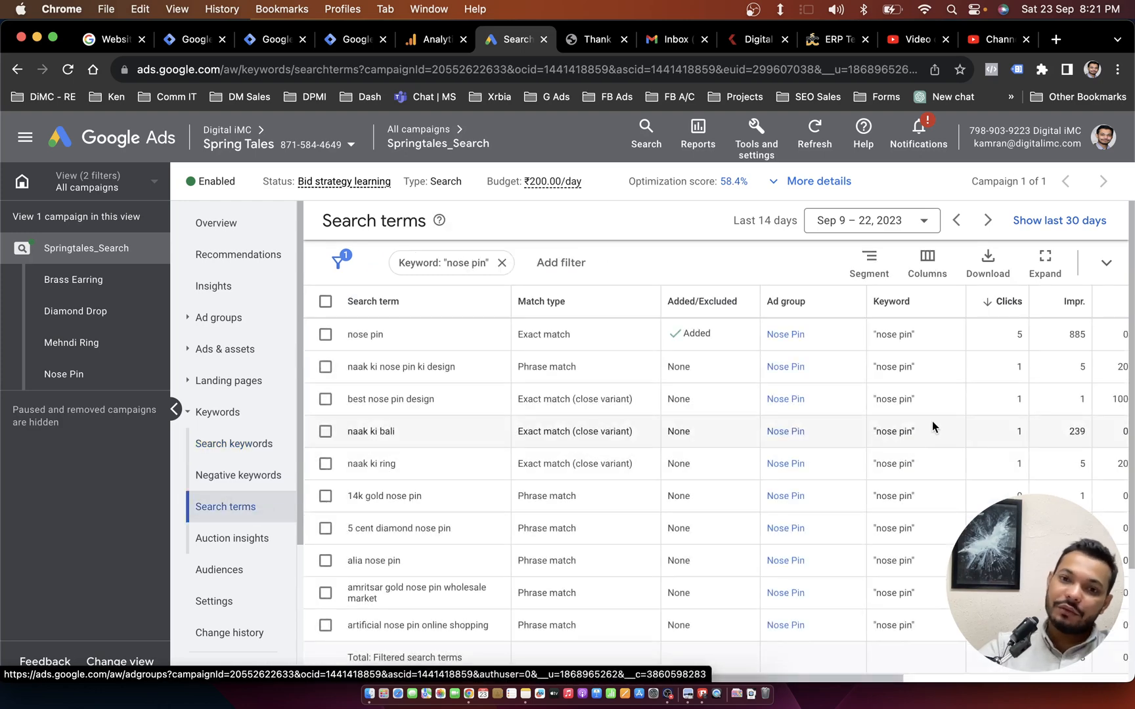
{"action": "scroll", "coordinate": [272, 558], "scroll_direction": "down", "scroll_amount": 3}
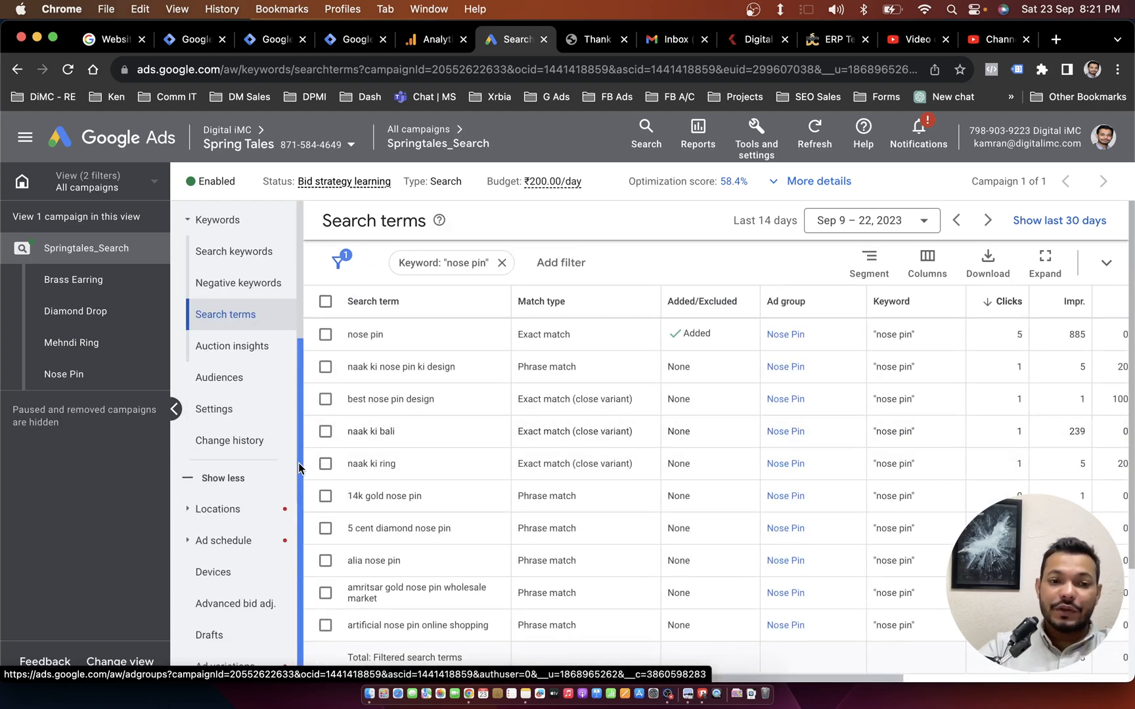
{"action": "left_click", "coordinate": [275, 572]}
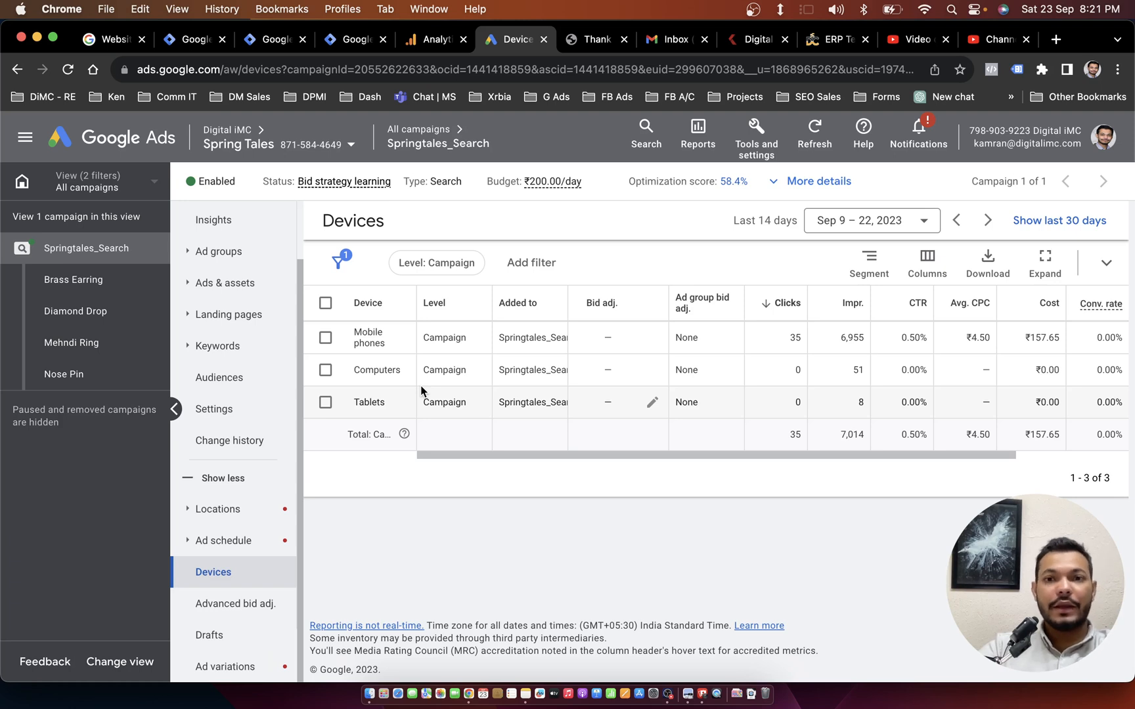
Examine the cost and quality columns of the Springtales_Search campaign's search keywords.
{"action": "left_click", "coordinate": [253, 345]}
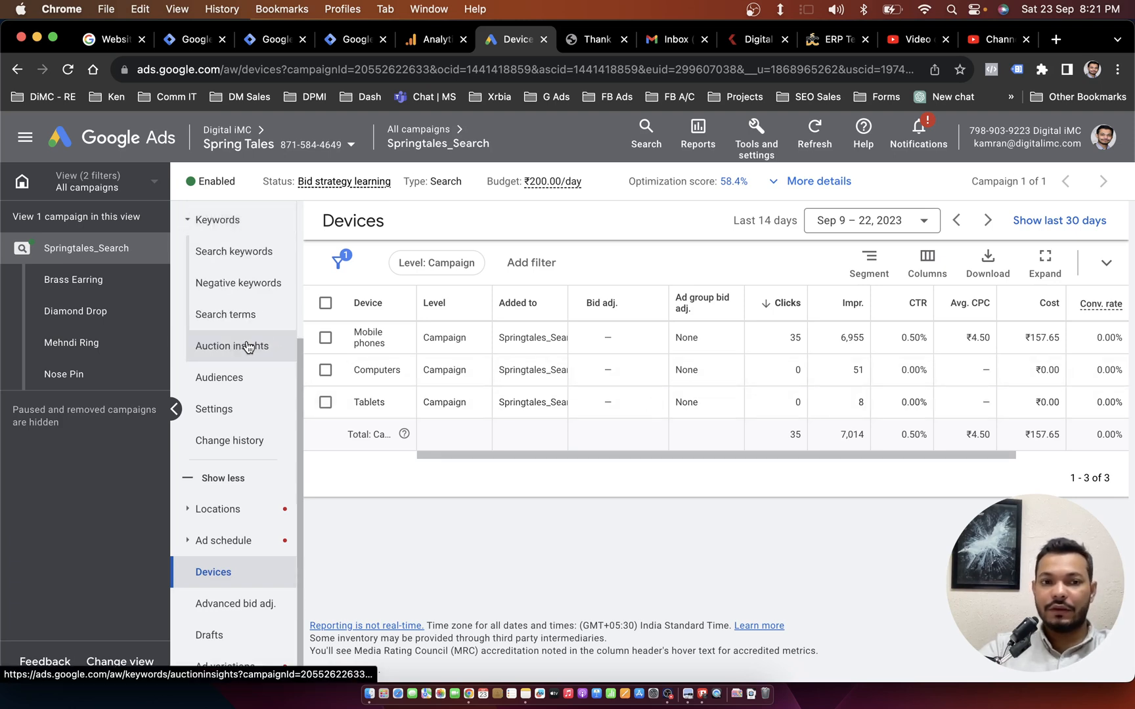
{"action": "left_click", "coordinate": [250, 259]}
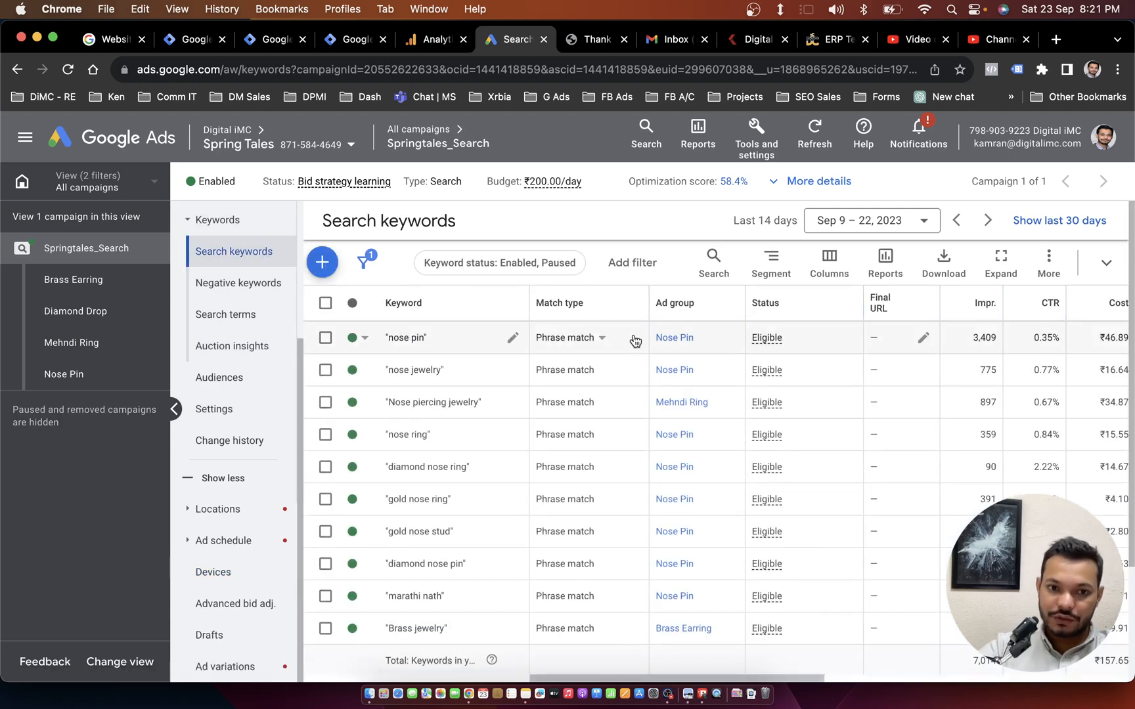
{"action": "scroll", "coordinate": [891, 381], "scroll_direction": "right", "scroll_amount": 5}
{"action": "scroll", "coordinate": [892, 381], "scroll_direction": "down", "scroll_amount": 1}
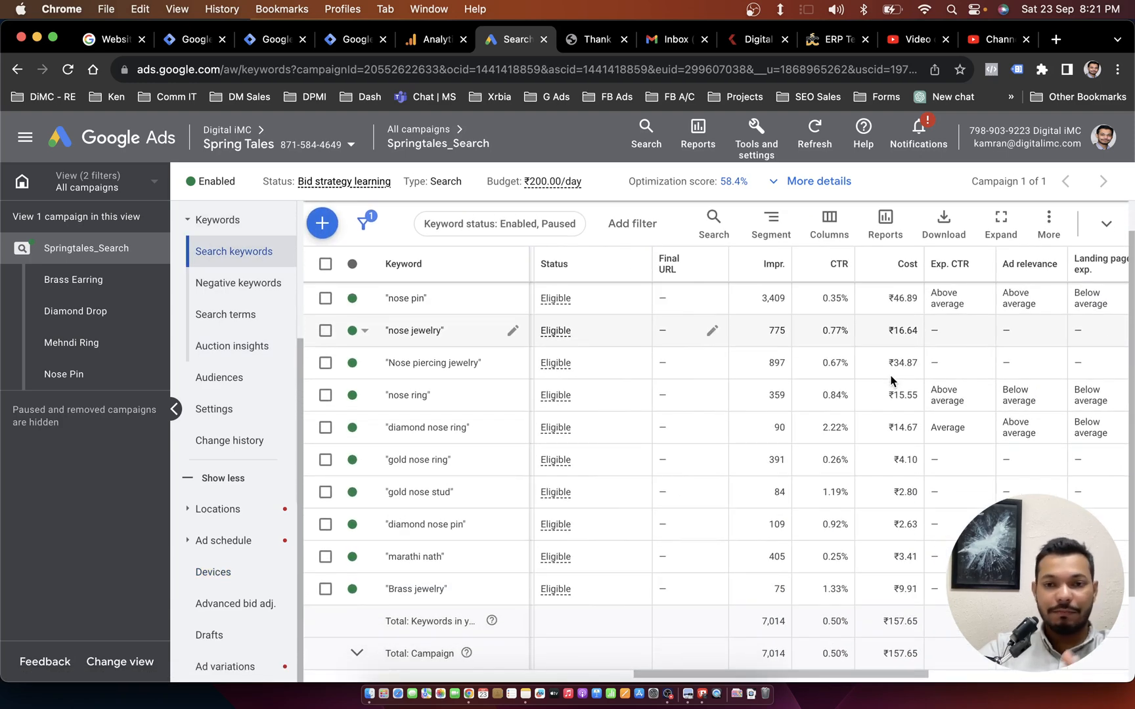